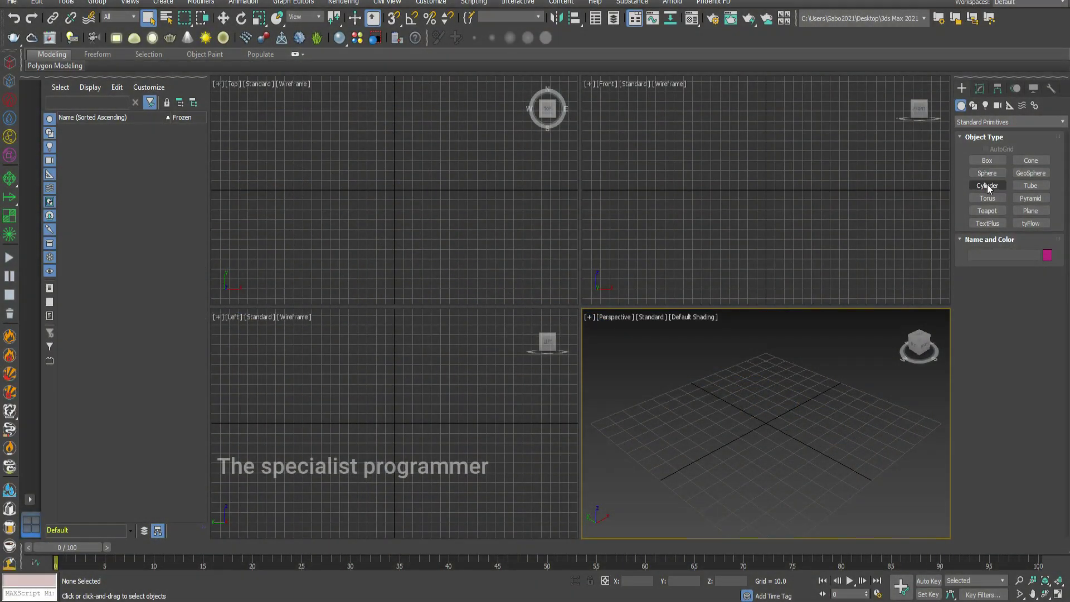
# - Draw a cylinder in the Front view with height 2.5, radius 20, 200 sides and one height segment
pyautogui.click(988, 185)
pyautogui.moveTo(778, 163); pyautogui.dragTo(742, 191)
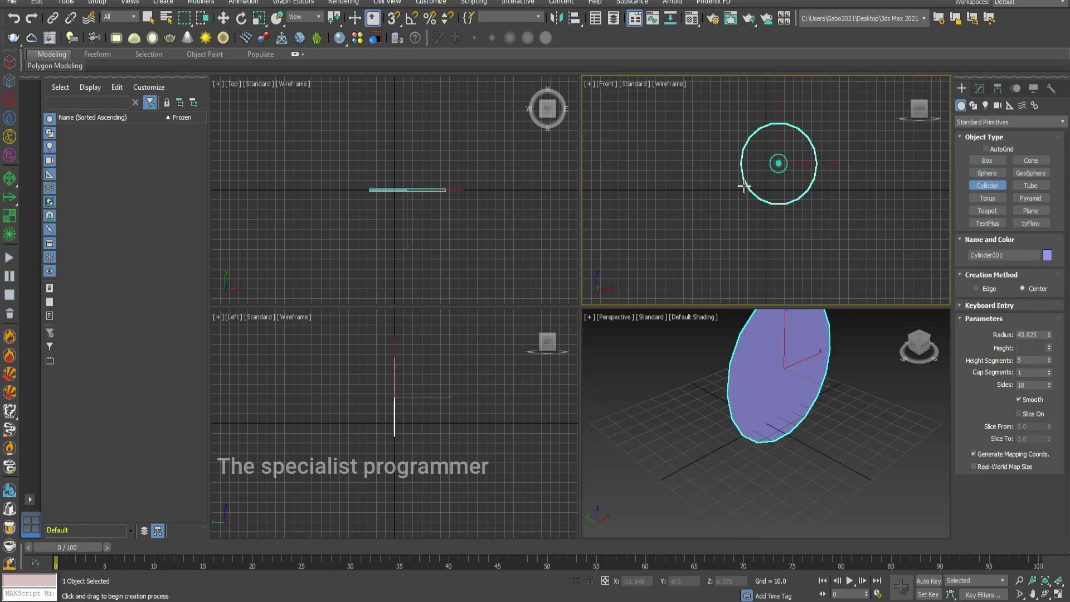
pyautogui.click(808, 172)
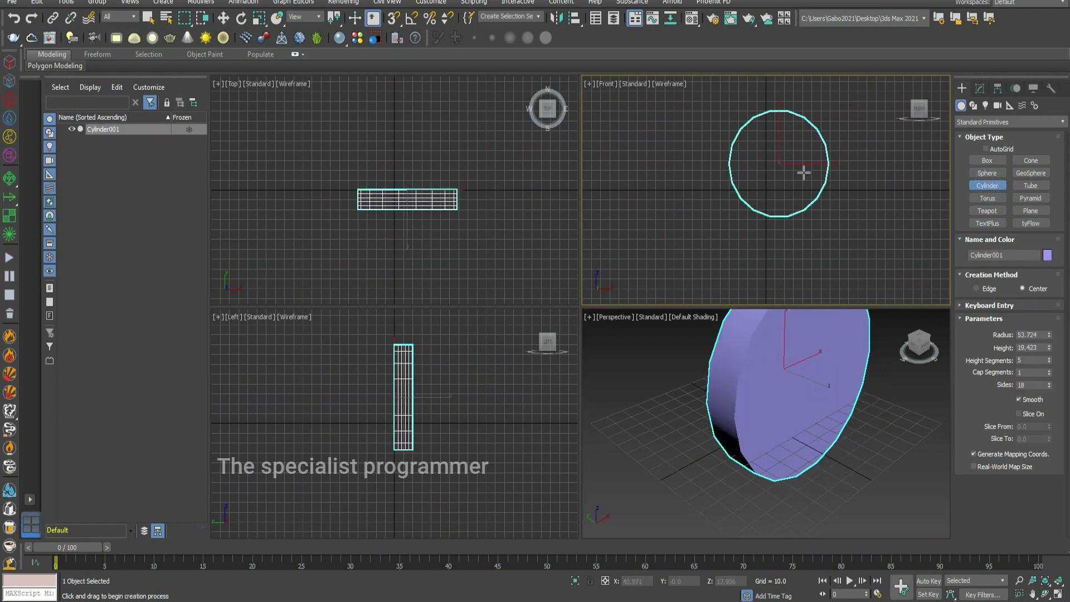
pyautogui.doubleClick(1036, 344)
pyautogui.write('2.5')
pyautogui.doubleClick(1036, 335)
pyautogui.write('20')
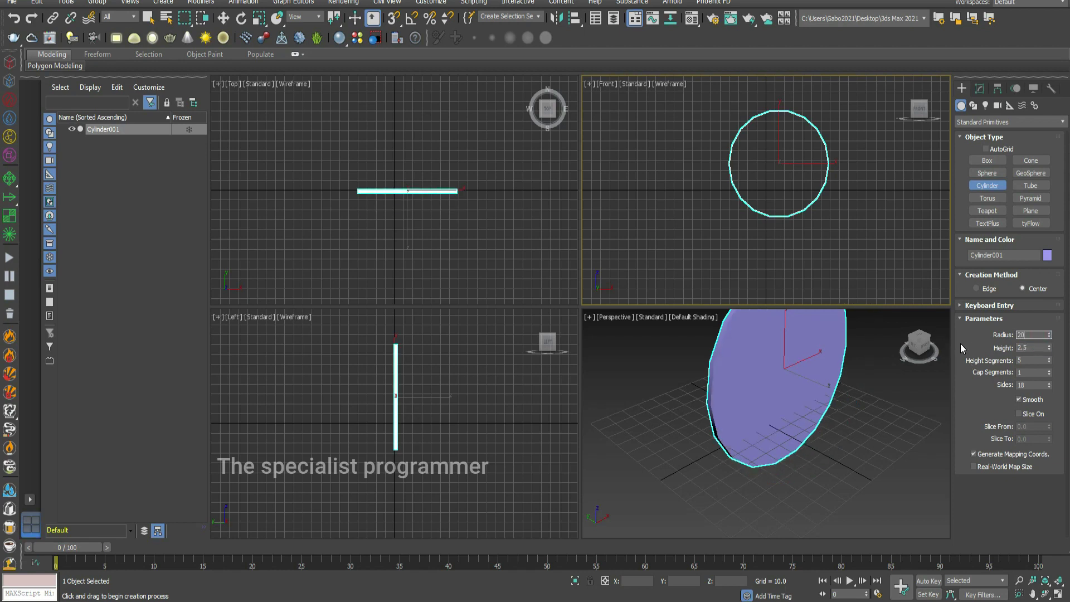
pyautogui.press('Return')
pyautogui.doubleClick(1033, 385)
pyautogui.write('200')
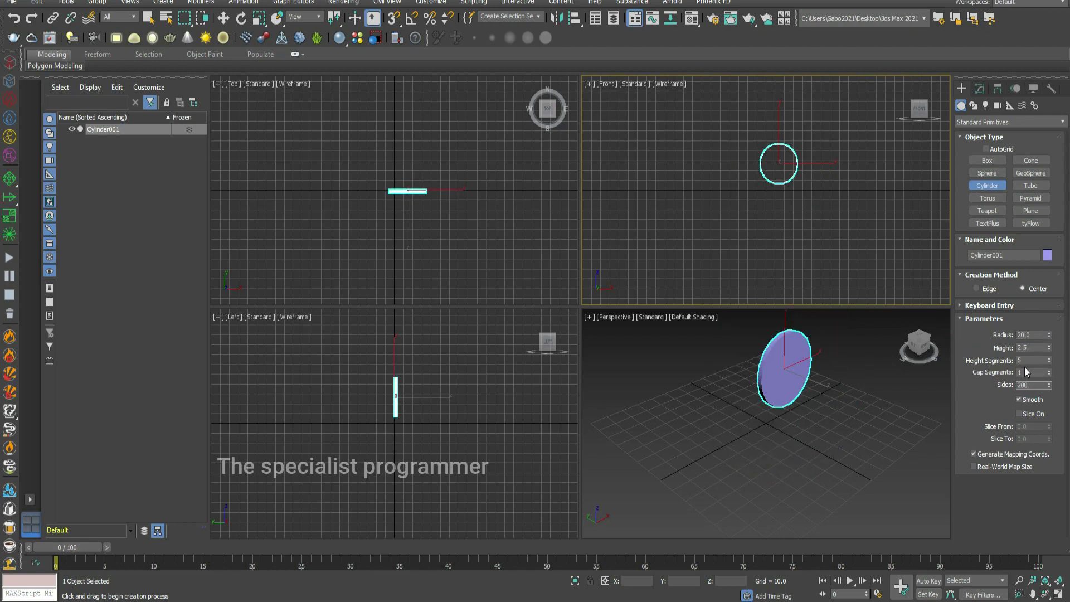
pyautogui.doubleClick(1027, 360)
pyautogui.click(976, 362)
# - Move the disc to the world origin by zeroing its X and Z positions
pyautogui.rightClick(783, 178)
pyautogui.click(821, 185)
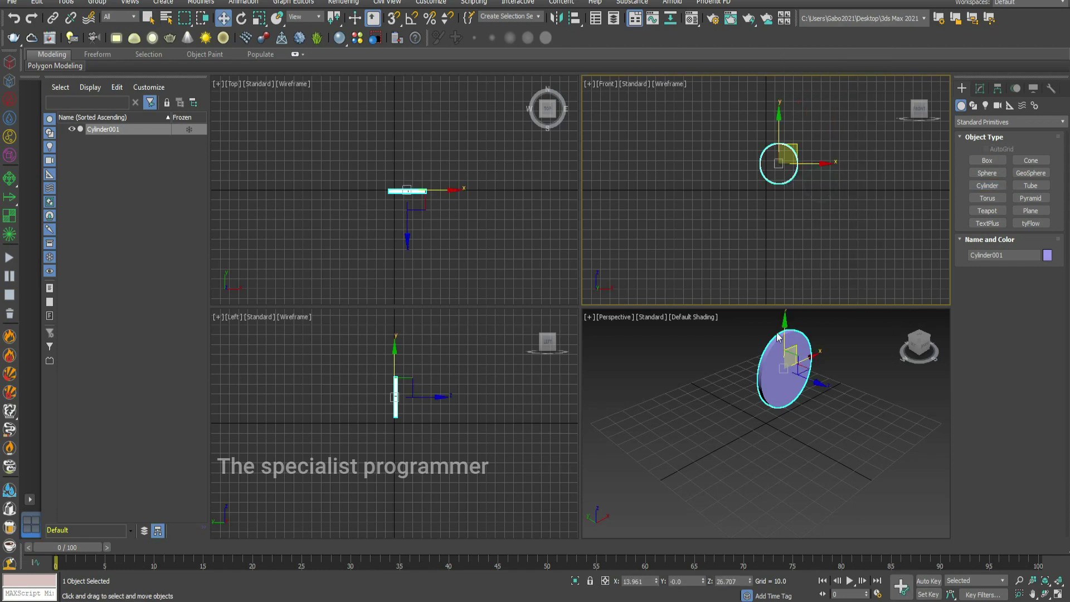
pyautogui.doubleClick(741, 582)
pyautogui.write('0')
pyautogui.doubleClick(640, 580)
pyautogui.write('0')
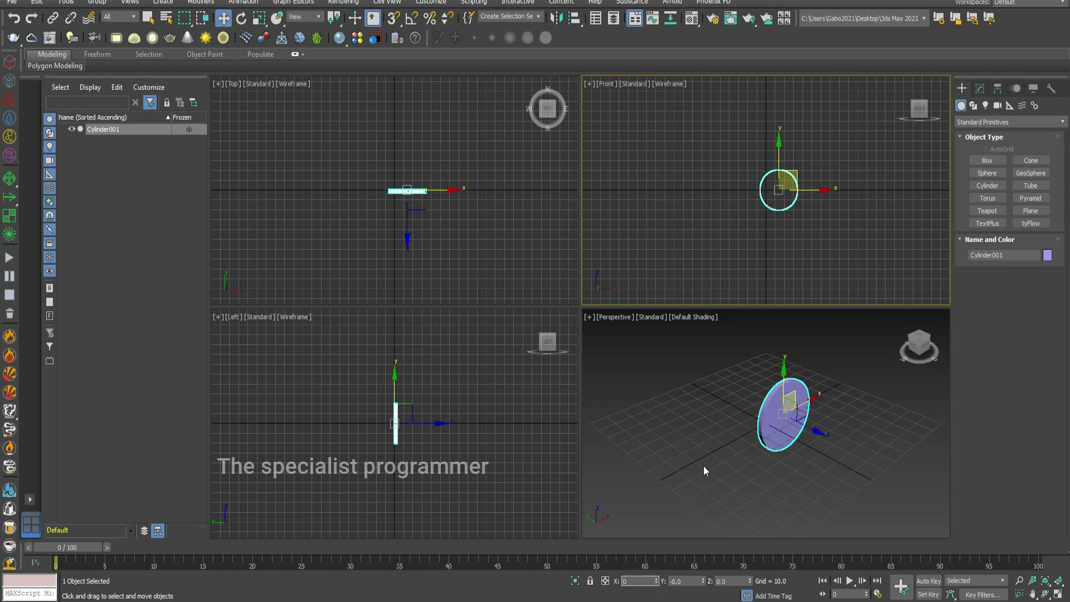
pyautogui.click(817, 279)
pyautogui.scroll(4, 787, 166)
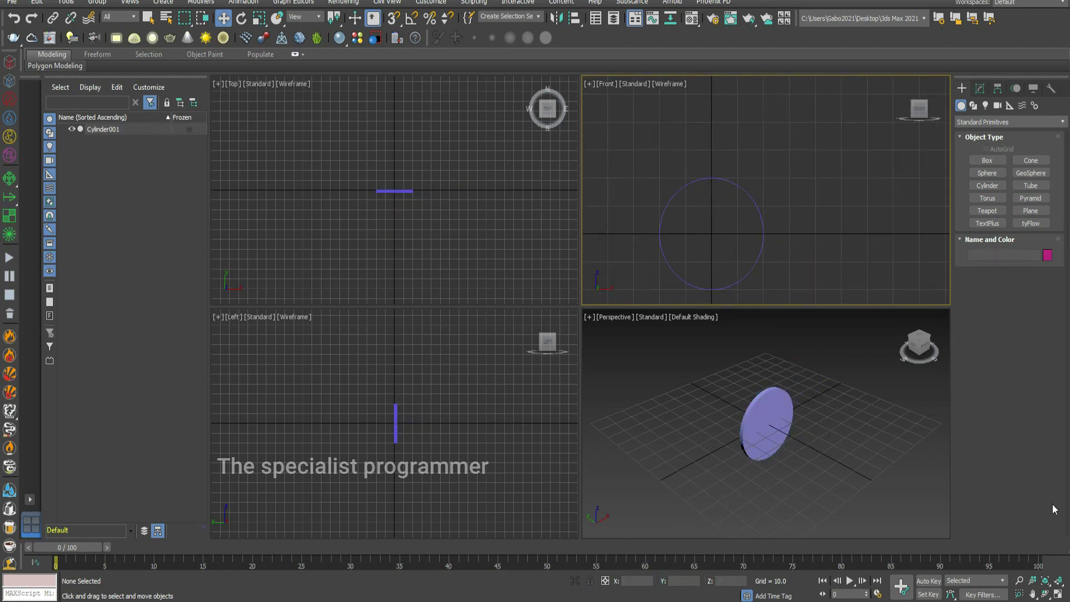
# - Recentre the Front view and maximize the Perspective viewport
pyautogui.moveTo(789, 250); pyautogui.dragTo(834, 189, button='middle')
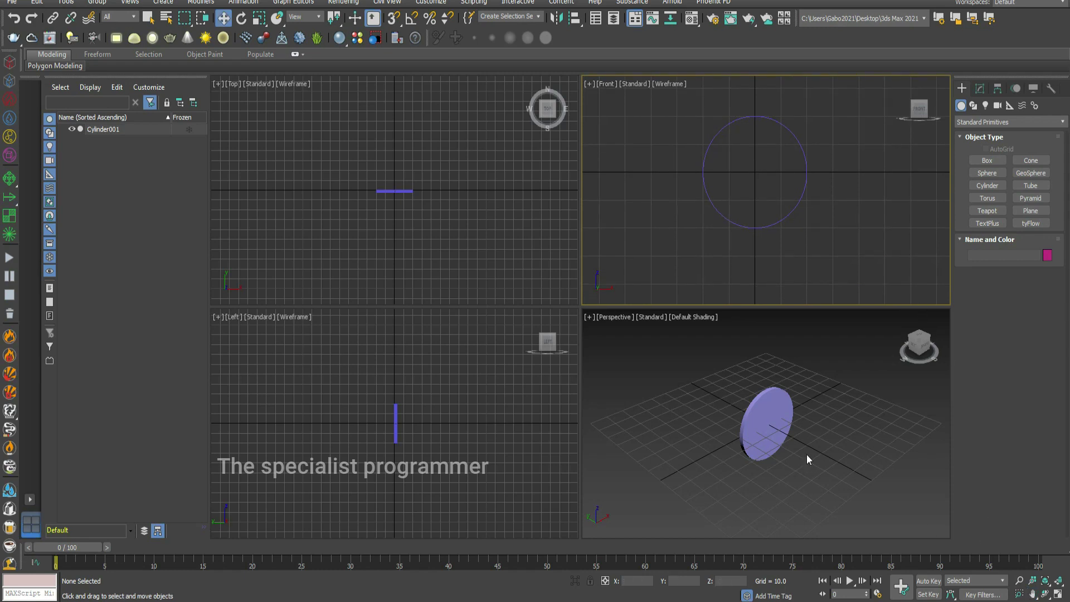
pyautogui.click(821, 449)
pyautogui.click(1051, 588)
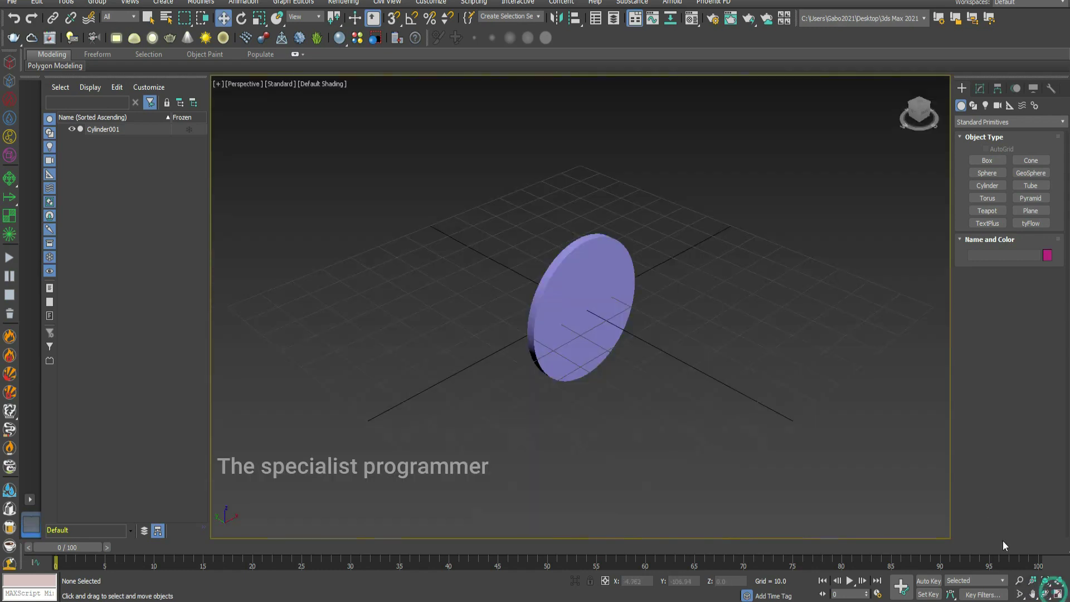
pyautogui.scroll(4, 592, 297)
# - Convert the disc to an editable poly and select its front face
pyautogui.rightClick(635, 251)
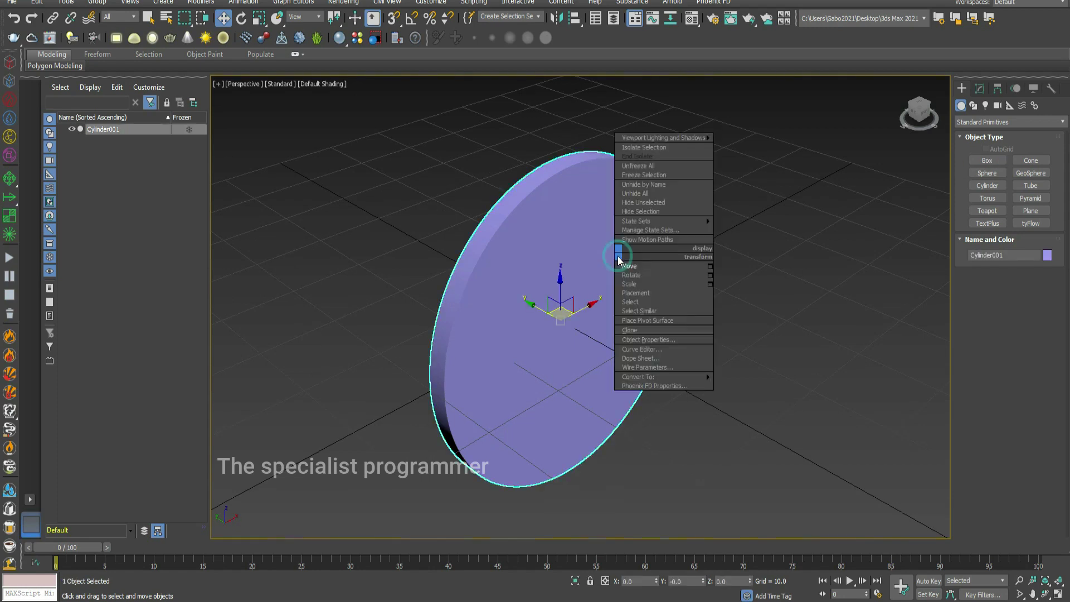
pyautogui.click(740, 386)
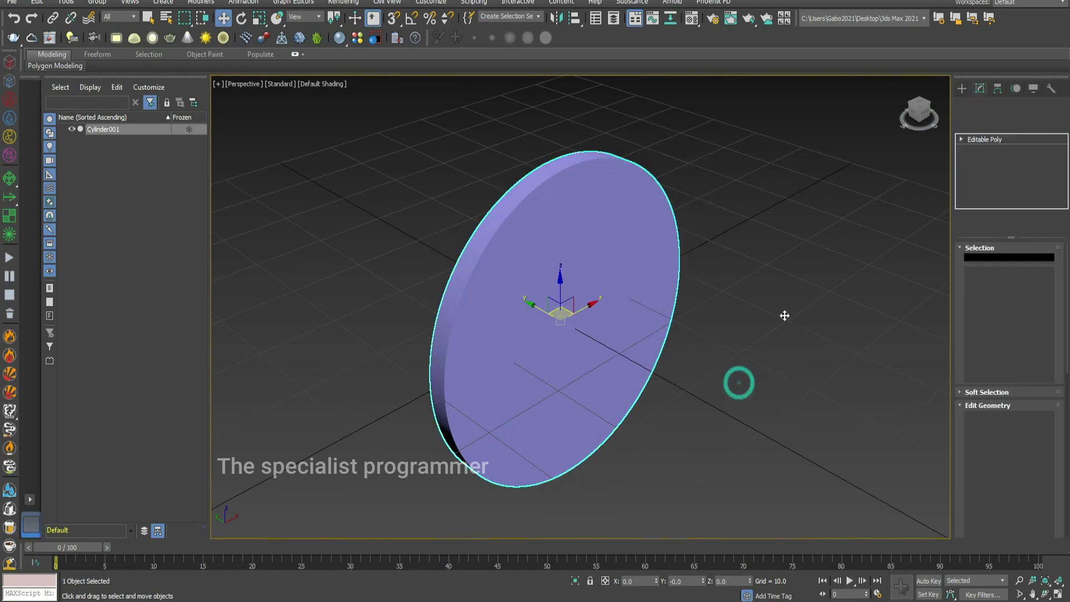
pyautogui.click(984, 180)
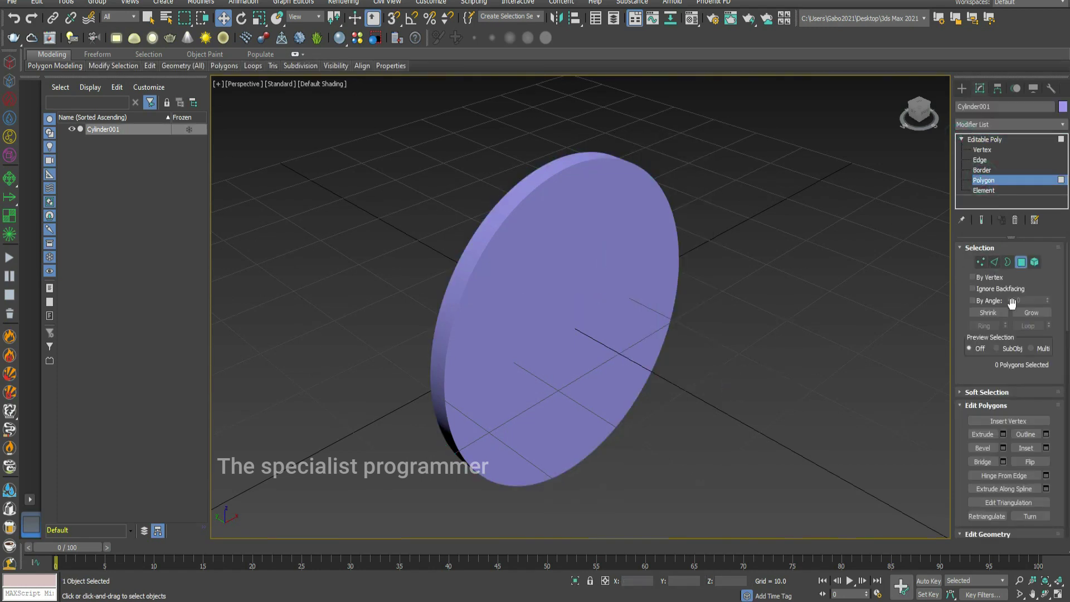
pyautogui.click(611, 266)
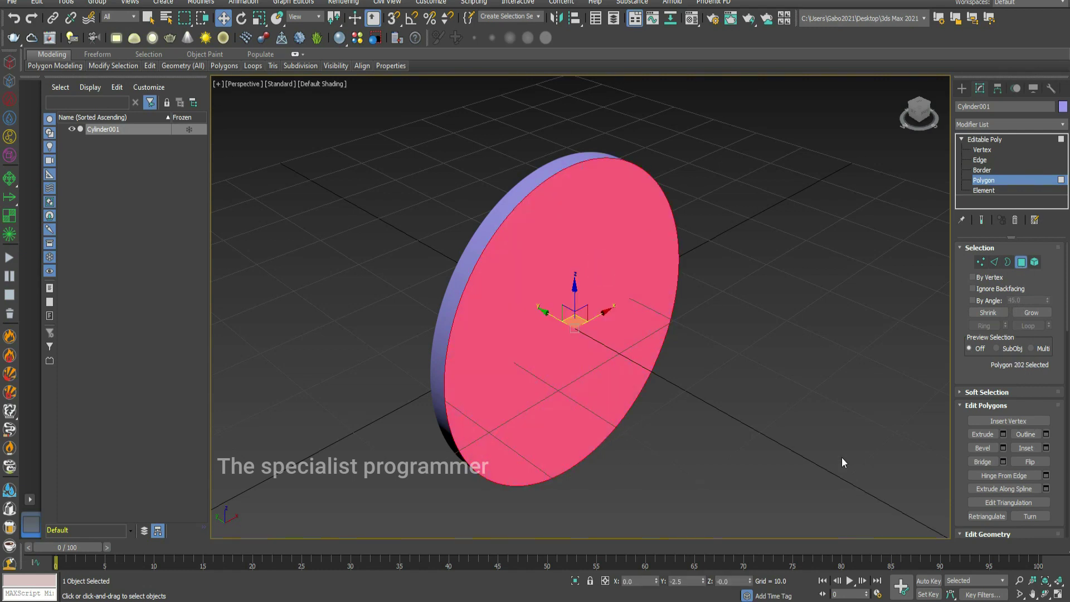
# - Inset the front face by 2 and extrude it slightly
pyautogui.click(1046, 447)
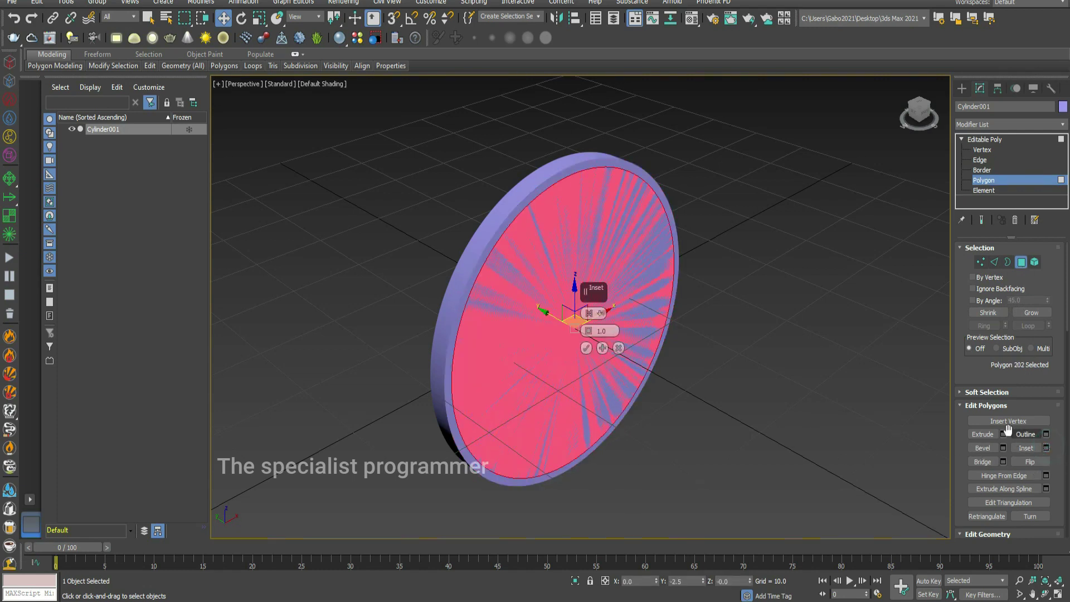
pyautogui.doubleClick(612, 332)
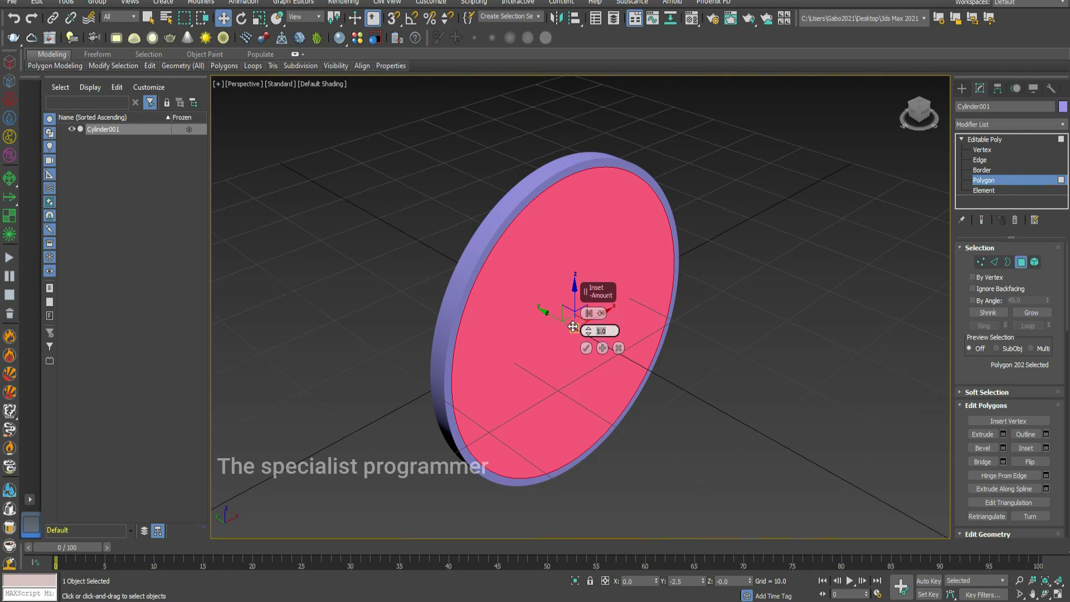
pyautogui.write('2')
pyautogui.click(587, 349)
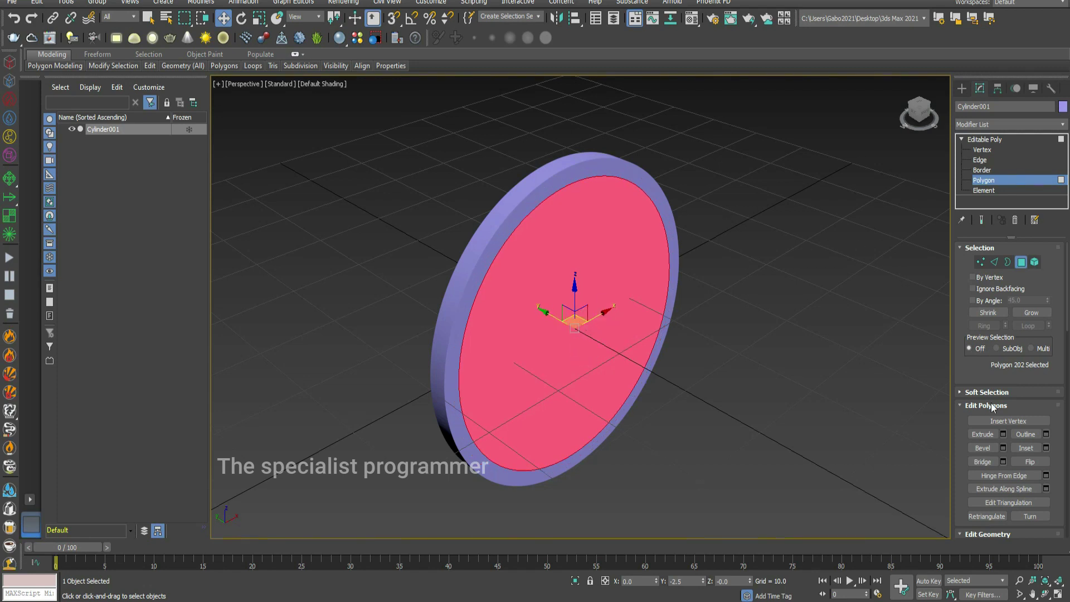
pyautogui.click(1003, 435)
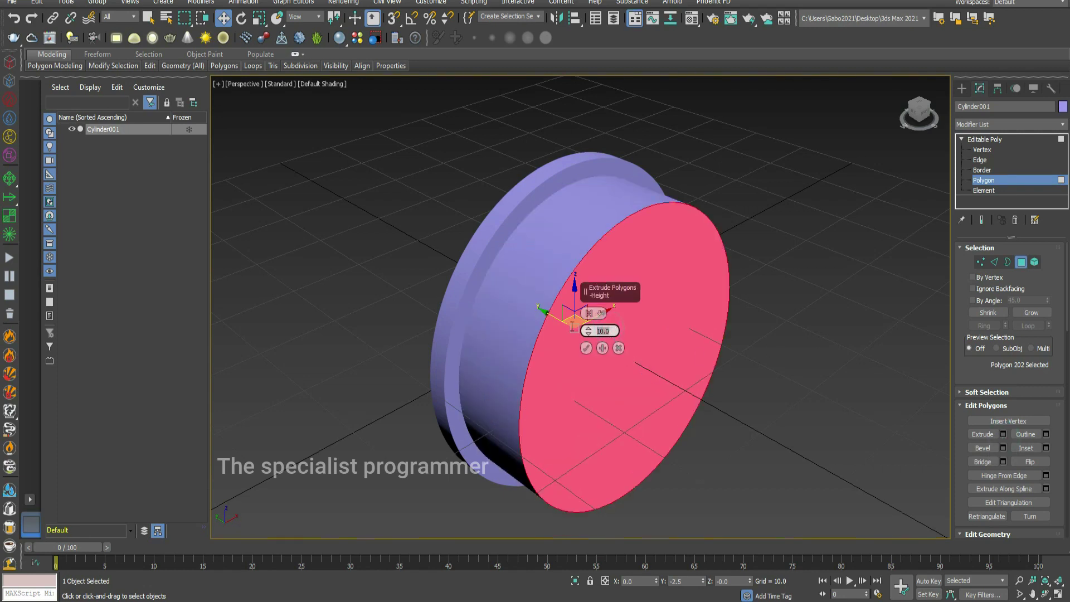
pyautogui.click(587, 347)
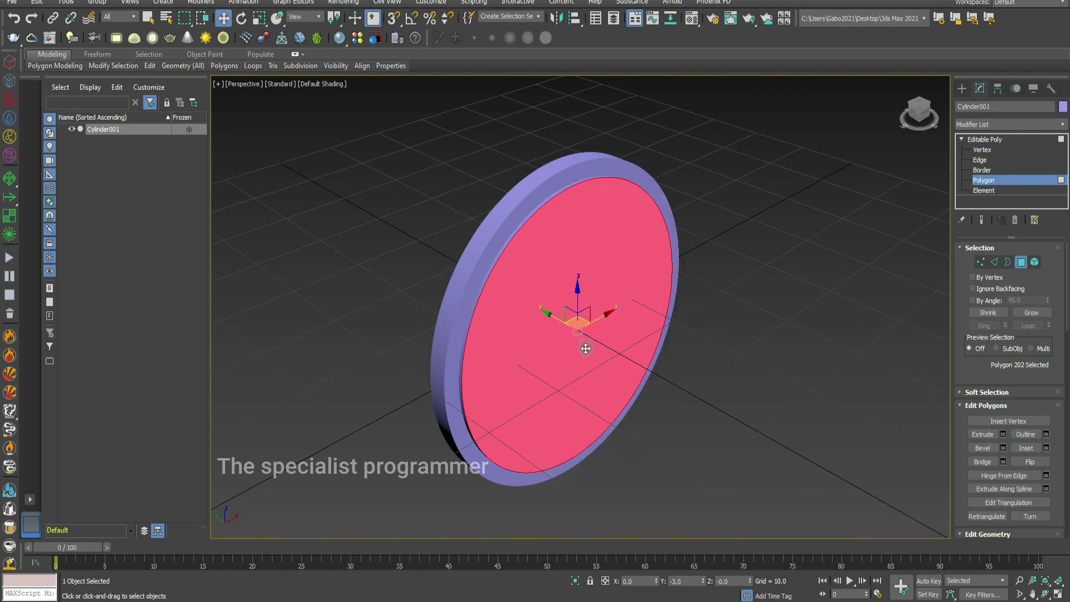
pyautogui.click(919, 120)
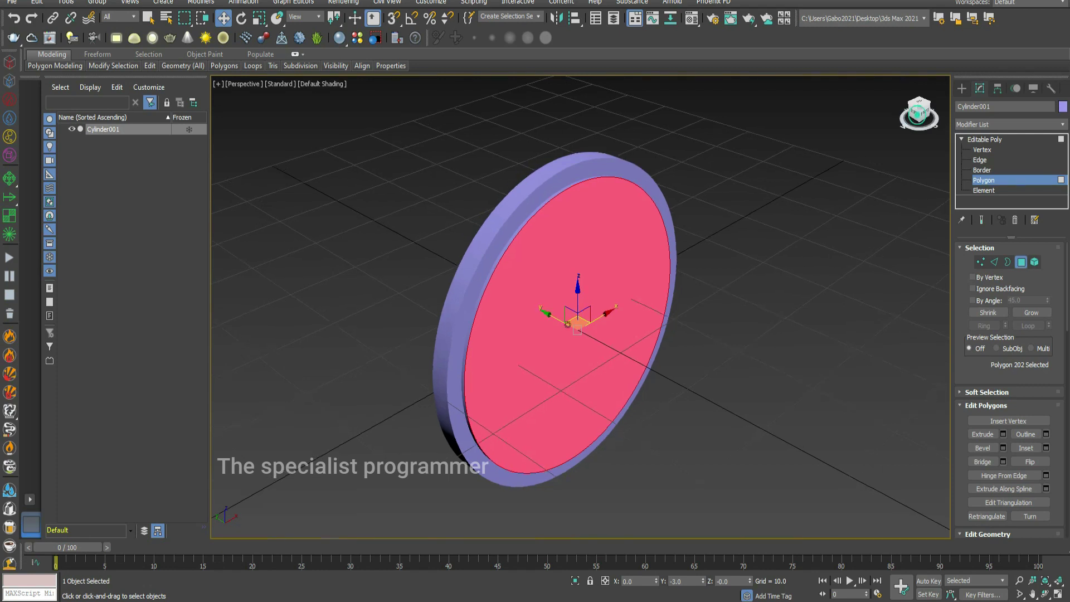
# - Select the disc's back face, inset it by 2 and extrude it 0.5
pyautogui.click(649, 280)
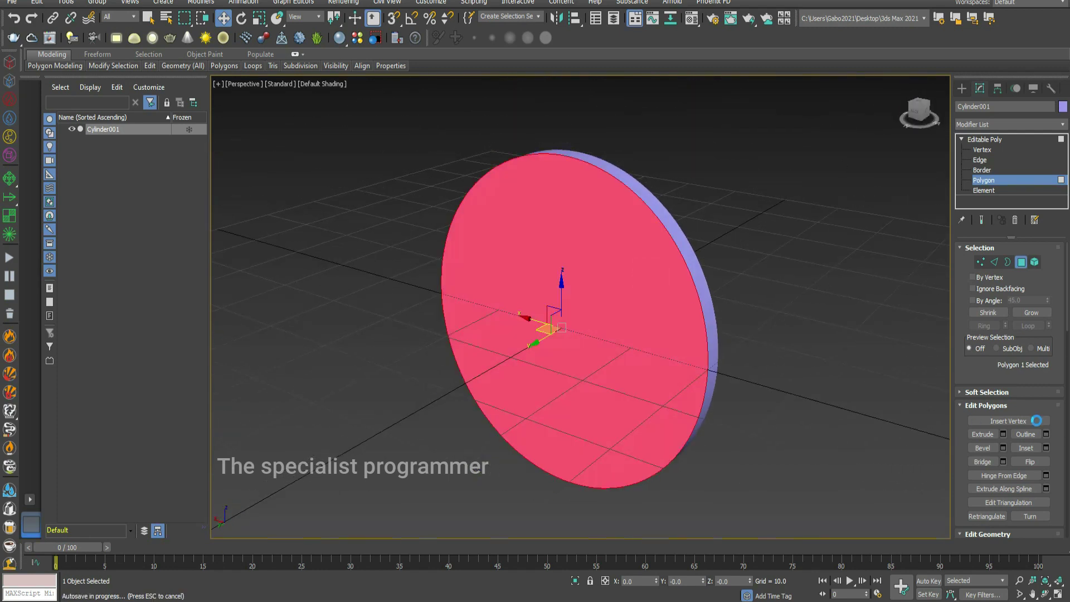
pyautogui.click(1046, 449)
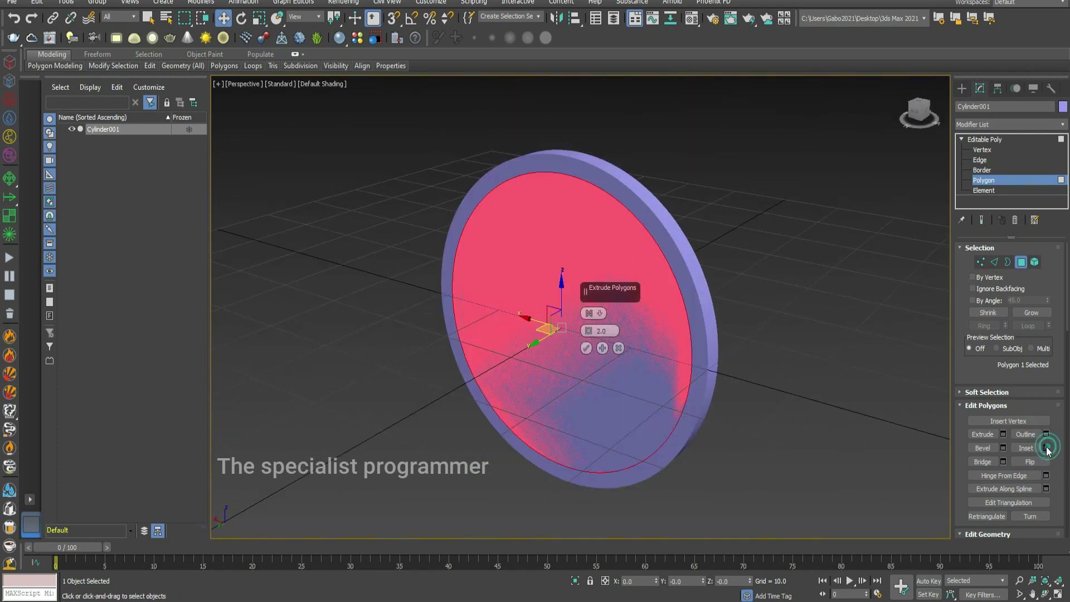
pyautogui.click(587, 348)
pyautogui.click(1004, 433)
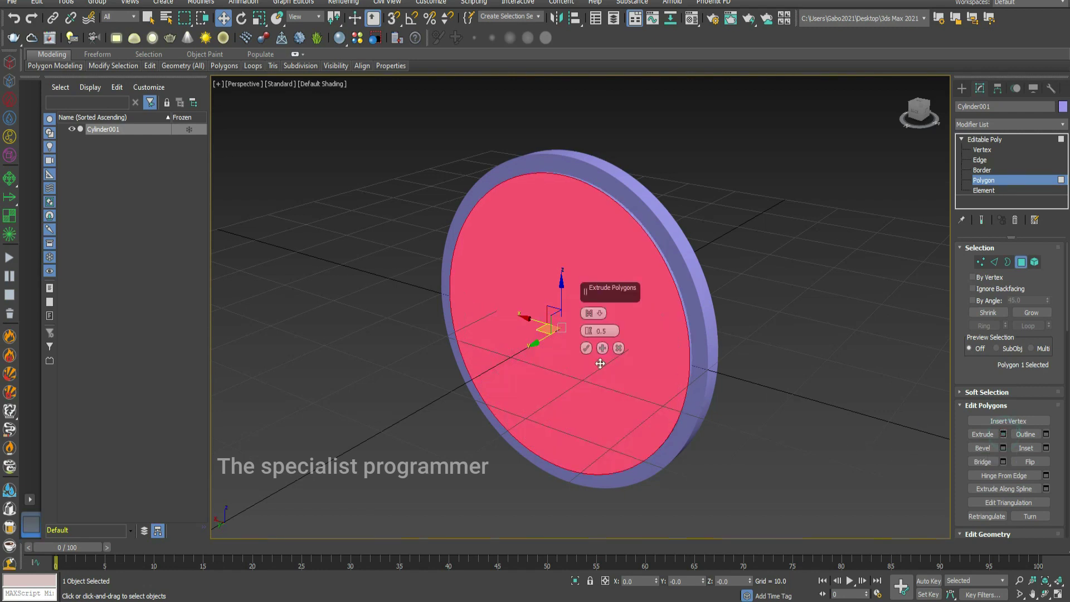
pyautogui.click(589, 344)
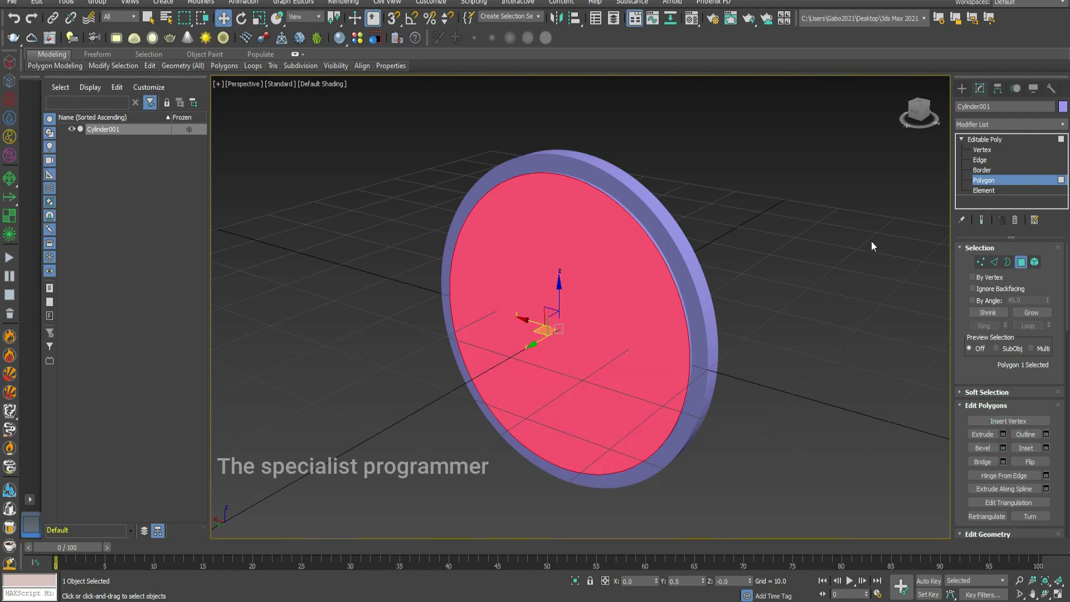
# - Switch to edge level and show edged faces on the shaded disc
pyautogui.click(980, 159)
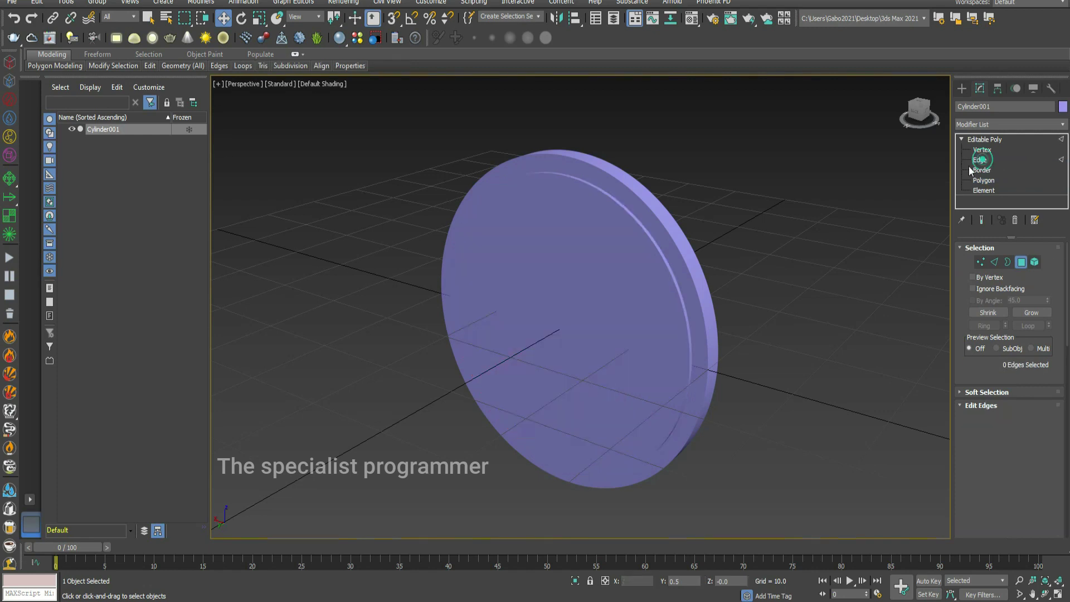
pyautogui.scroll(-3, 912, 113)
pyautogui.scroll(-3, 585, 251)
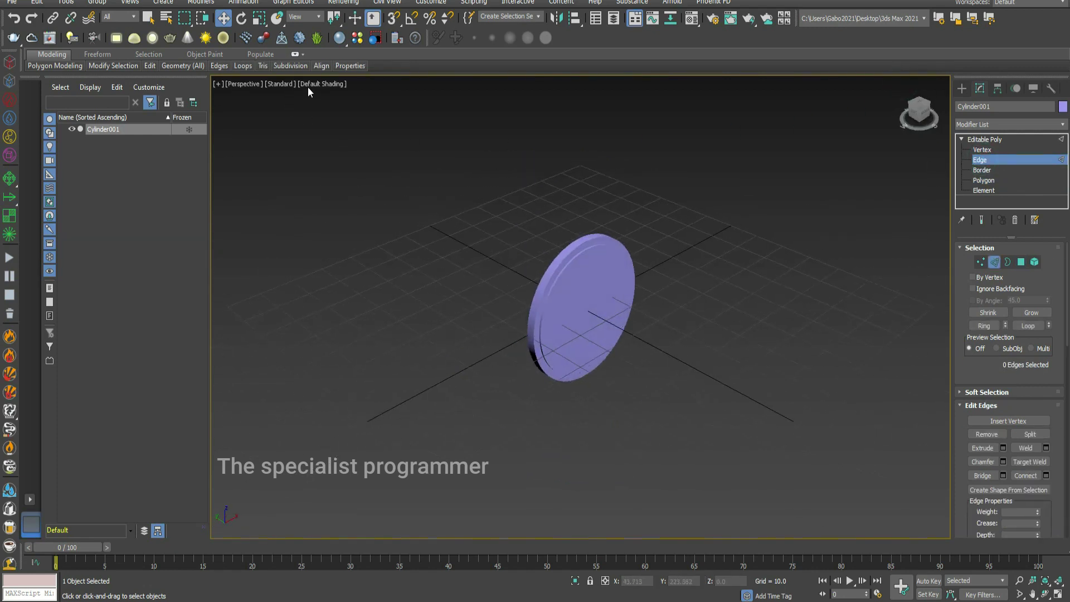
pyautogui.click(308, 85)
pyautogui.click(338, 220)
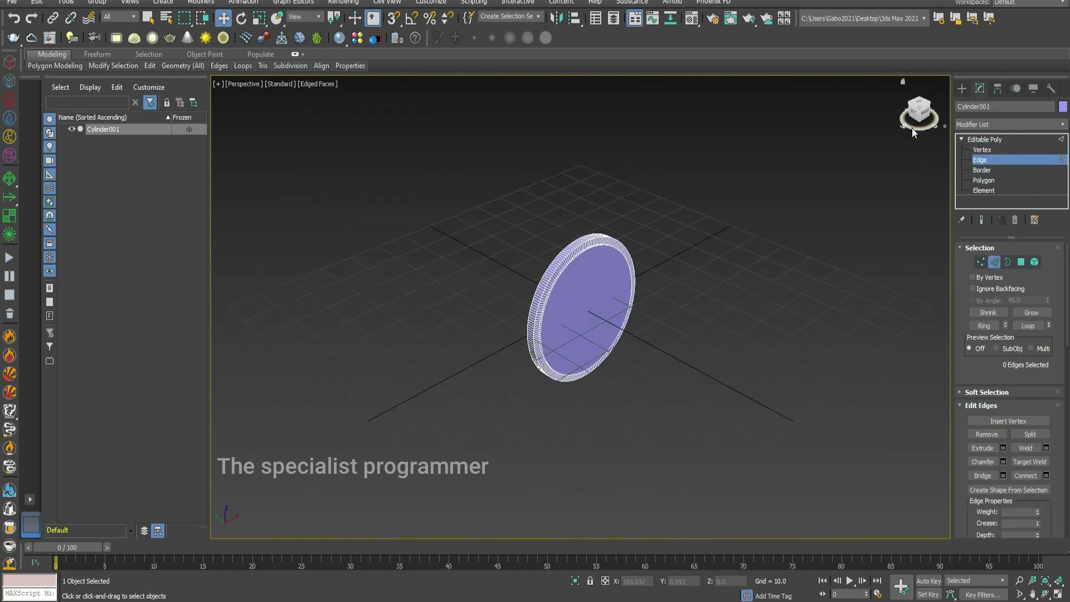
pyautogui.moveTo(913, 131); pyautogui.dragTo(899, 126)
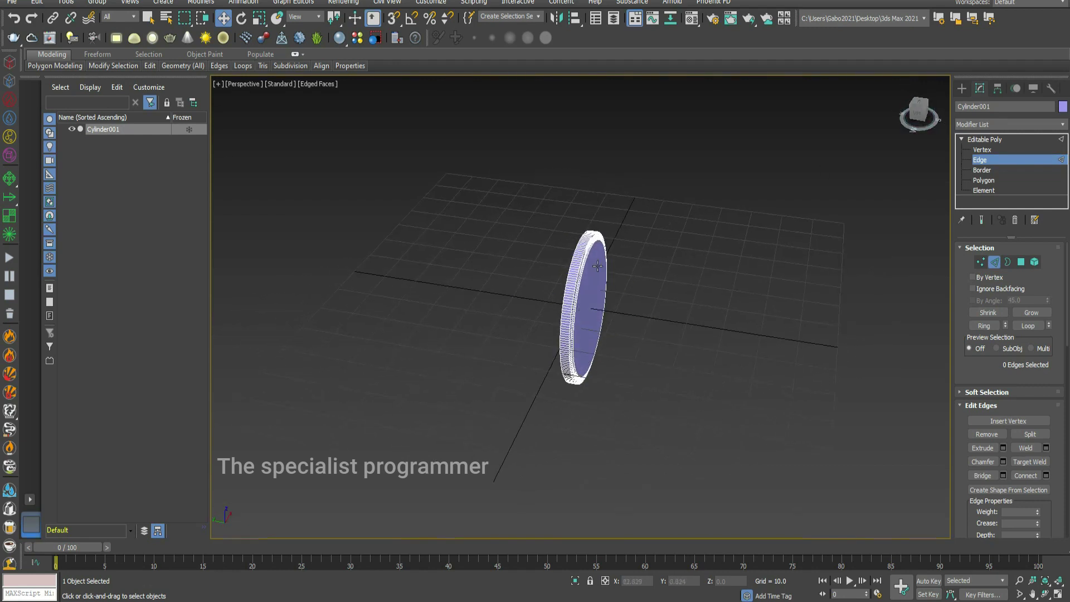
# - Select the ring of rim edges and scale it inward into a sharp edge
pyautogui.click(580, 259)
pyautogui.click(985, 325)
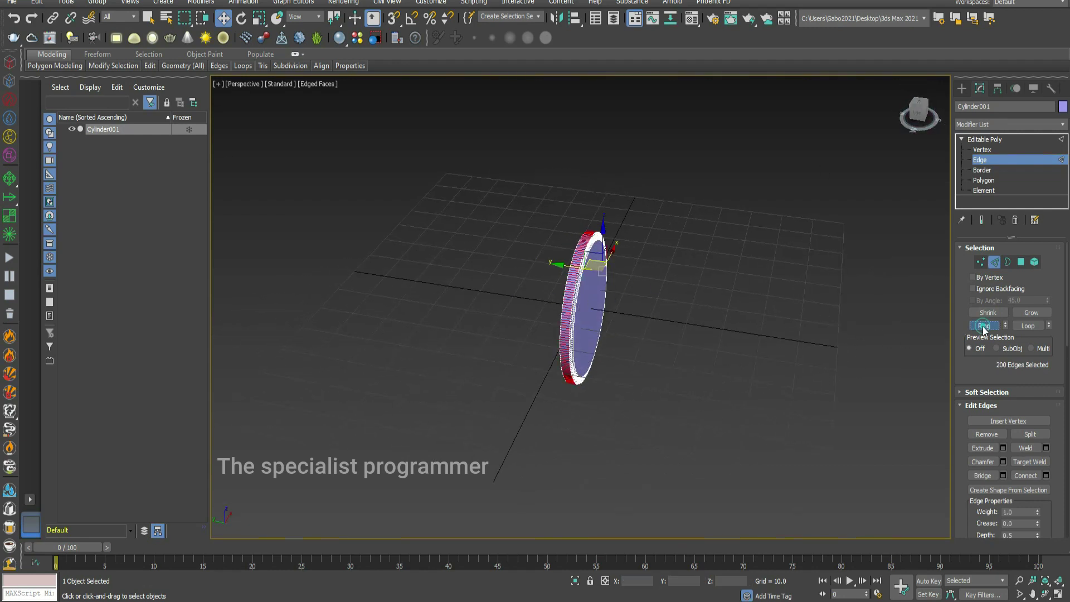
pyautogui.rightClick(571, 322)
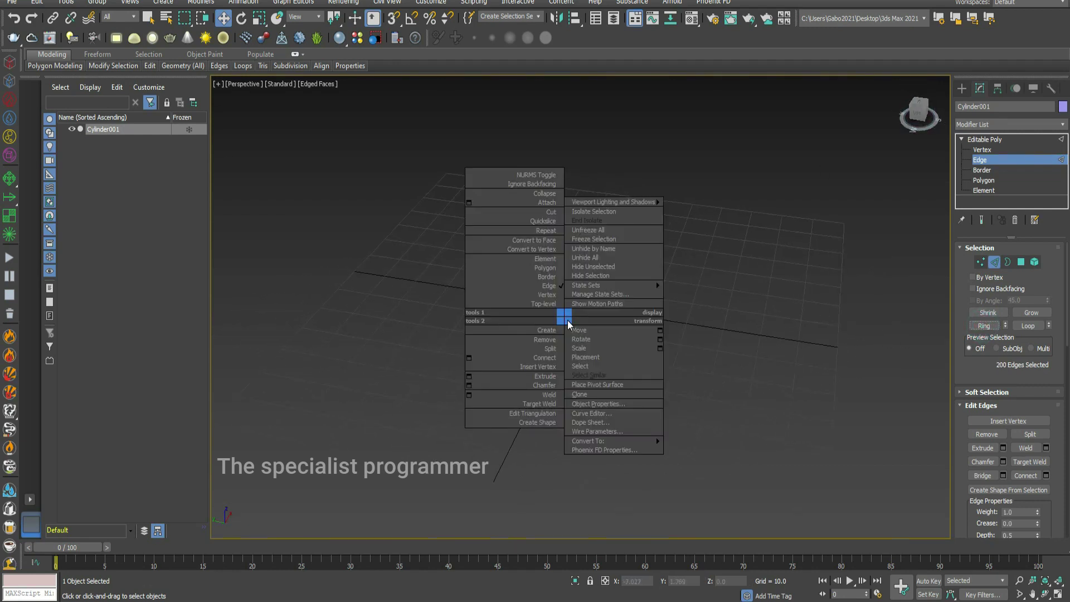
pyautogui.click(589, 346)
pyautogui.moveTo(641, 344); pyautogui.dragTo(623, 352)
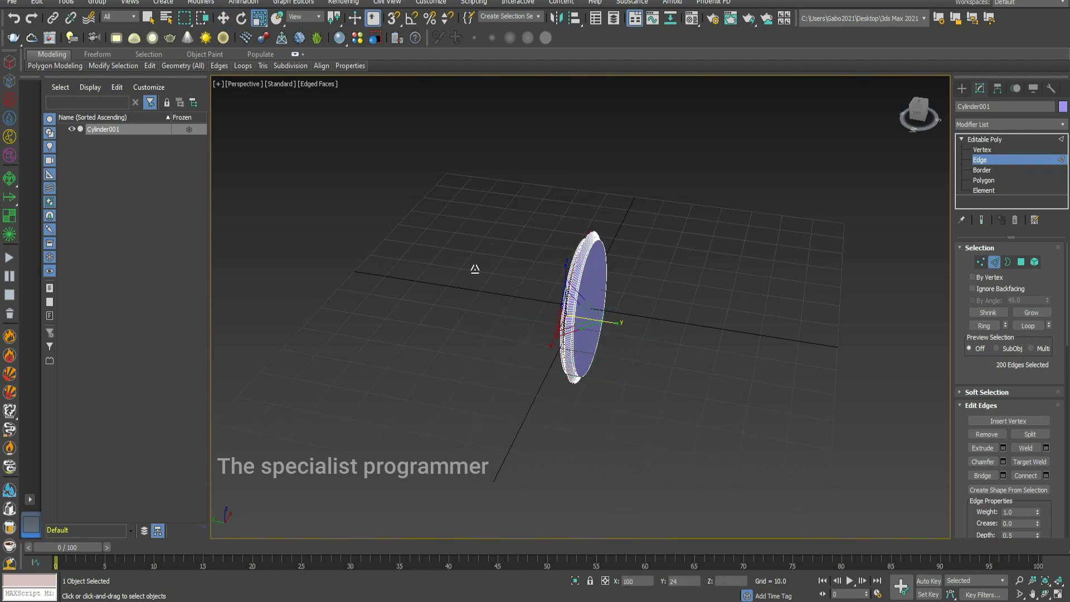
# - Inspect the sharpened rim up close, reset the view and clear the edge selection
pyautogui.keyDown('alt'); pyautogui.moveTo(460, 242); pyautogui.dragTo(799, 437, button='middle'); pyautogui.keyUp('alt')
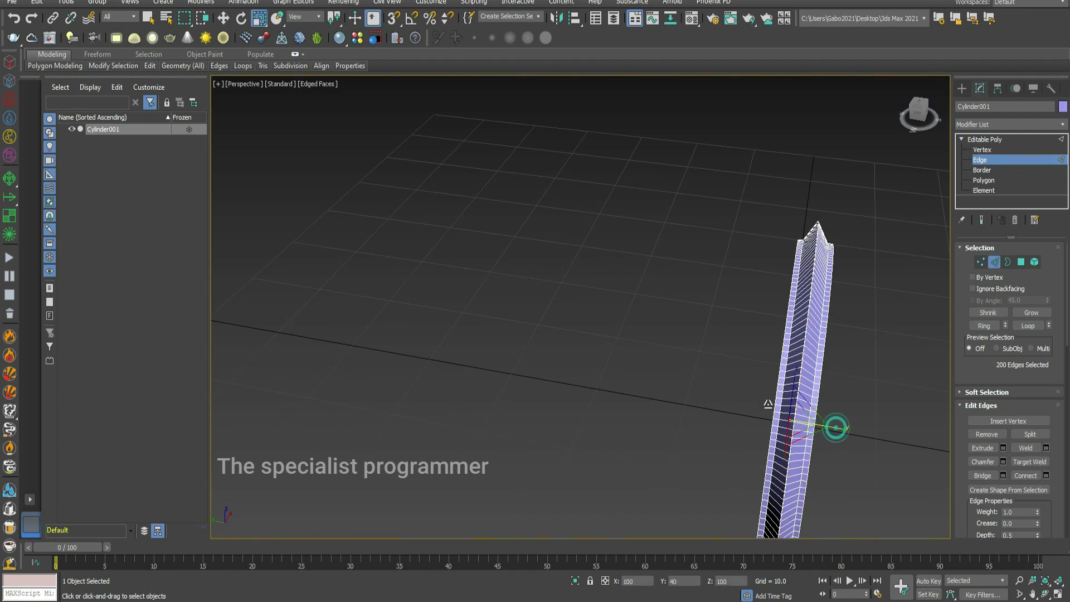
pyautogui.scroll(5, 803, 394)
pyautogui.moveTo(632, 333)
pyautogui.keyDown('alt'); pyautogui.mouseDown(button='middle')
pyautogui.moveTo(347, 306)
pyautogui.moveTo(476, 314)
pyautogui.mouseUp(button='middle'); pyautogui.keyUp('alt')
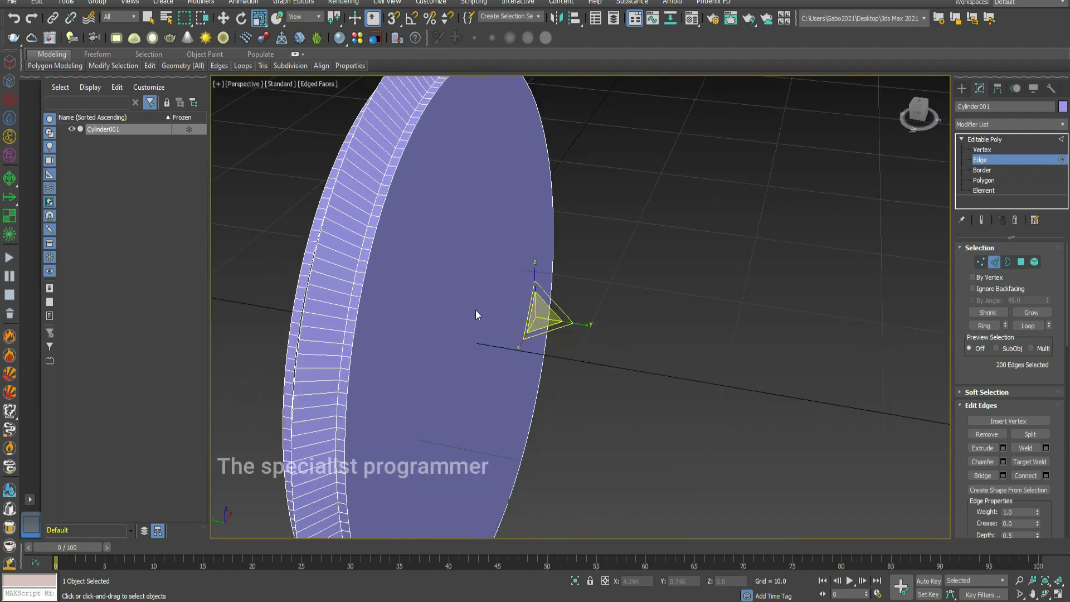
pyautogui.click(919, 113)
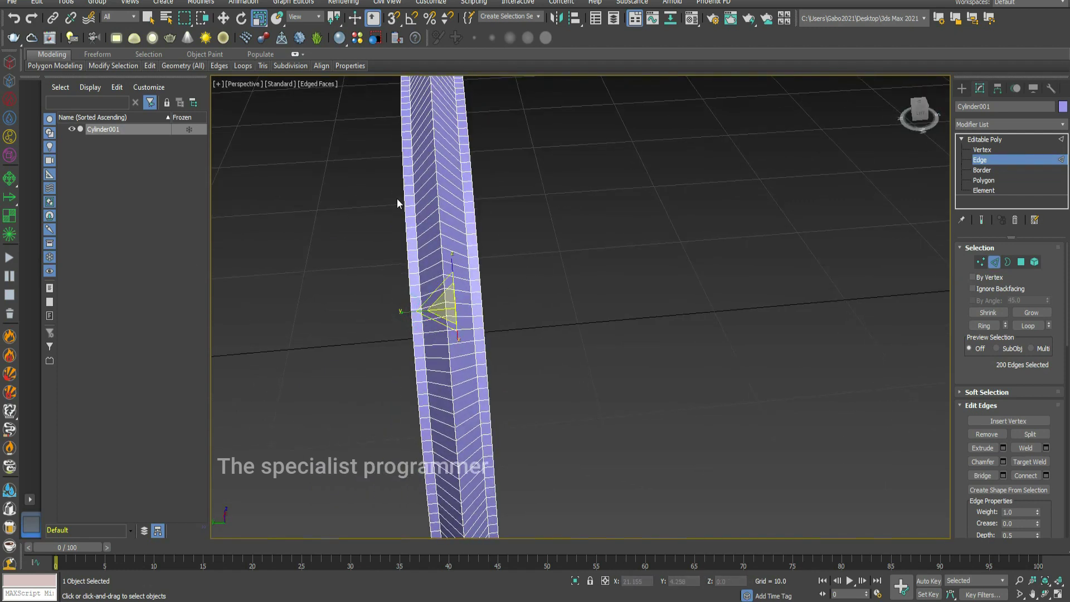
pyautogui.click(906, 81)
pyautogui.click(709, 220)
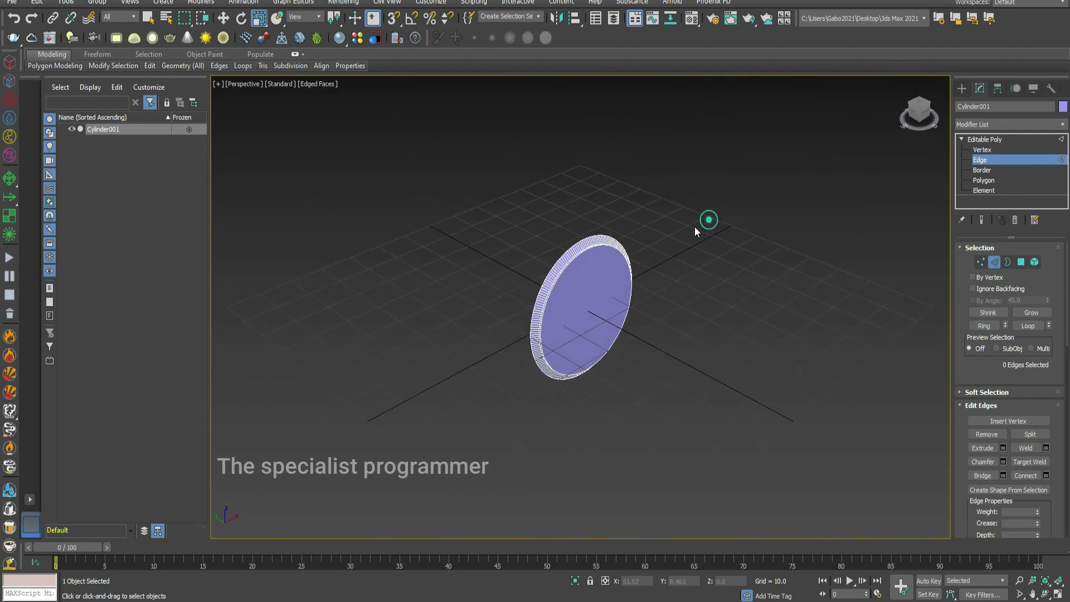
# - Leave edge editing, deselect the disc and maximize the Front viewport
pyautogui.click(1058, 594)
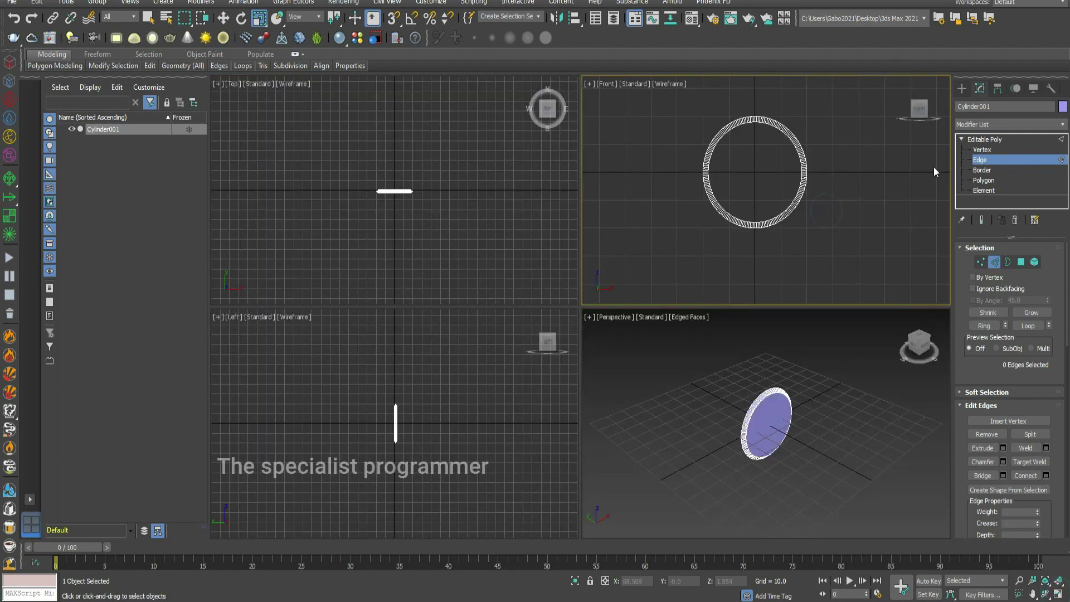
pyautogui.click(976, 144)
pyautogui.click(865, 192)
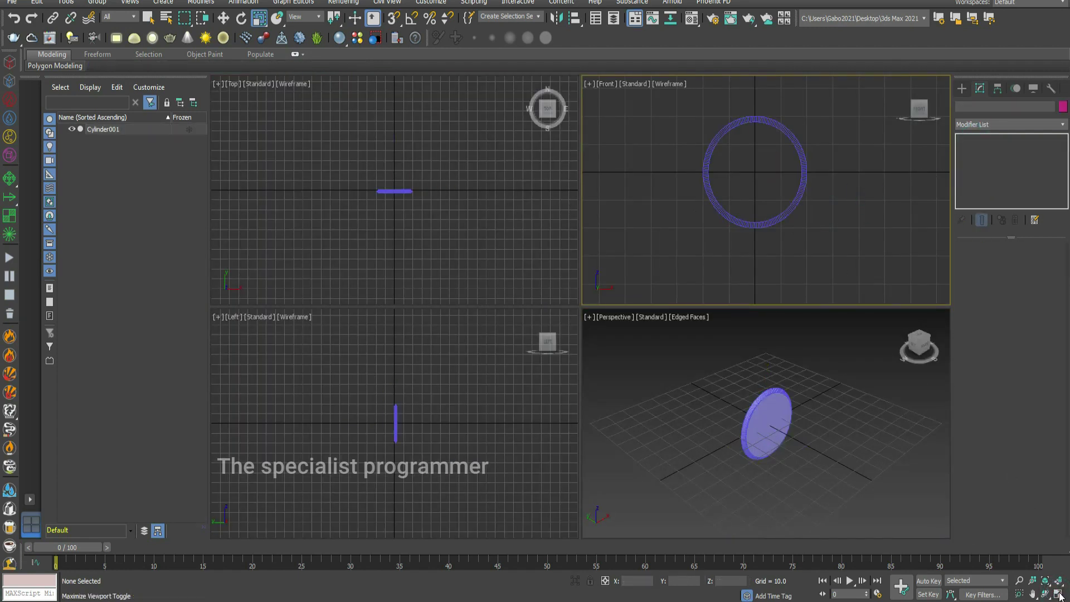
pyautogui.hotkey('alt', 'w')
pyautogui.scroll(2, 519, 221)
pyautogui.scroll(1, 520, 220)
pyautogui.scroll(-1, 519, 219)
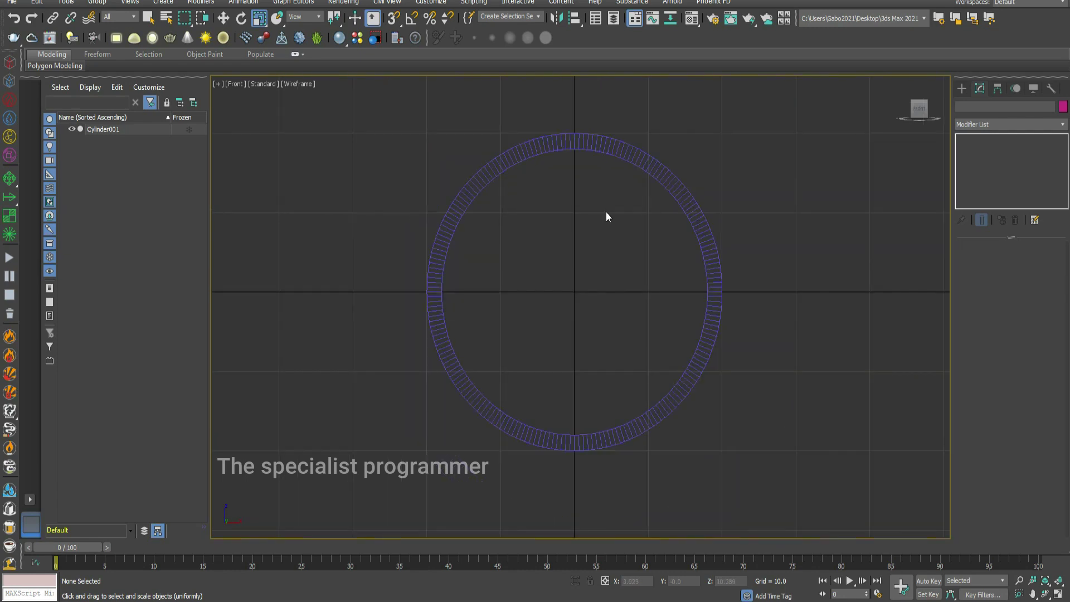
# - Draw a second cylinder beside the disc with height 50 and radius 10.5
pyautogui.click(961, 88)
pyautogui.click(988, 186)
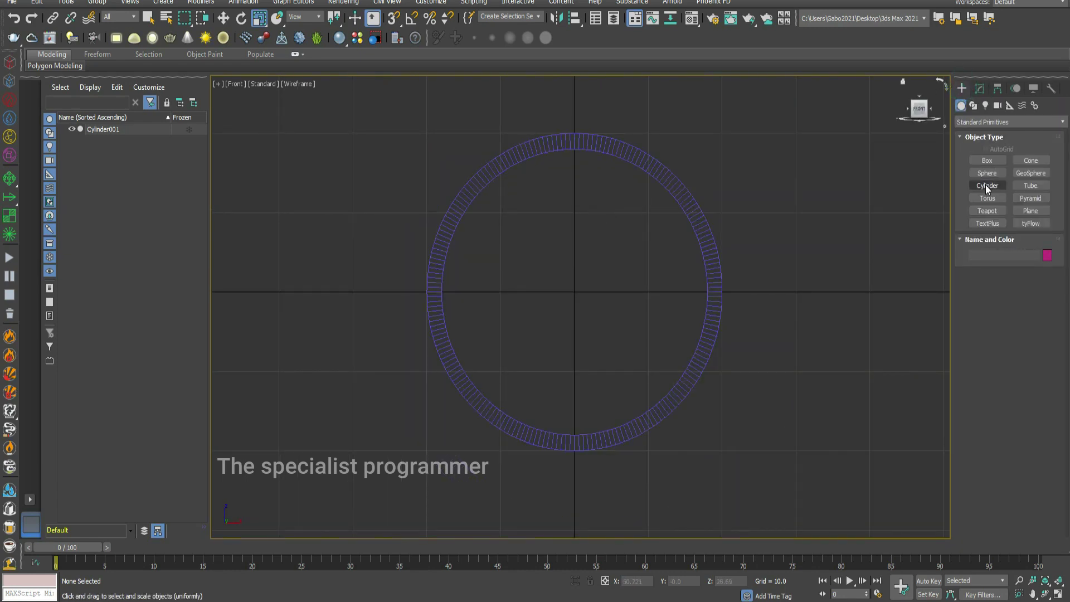
pyautogui.moveTo(778, 229); pyautogui.dragTo(711, 275)
pyautogui.click(736, 262)
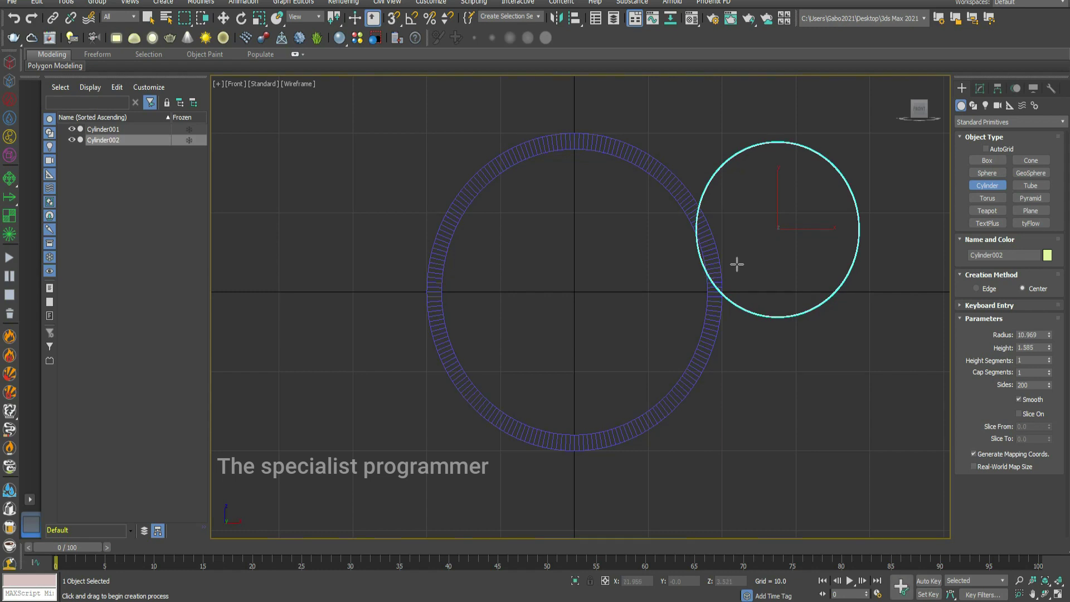
pyautogui.click(1037, 349)
pyautogui.press('Return')
pyautogui.hotkey('shift', 'Tab')
pyautogui.write('10')
pyautogui.press('Return')
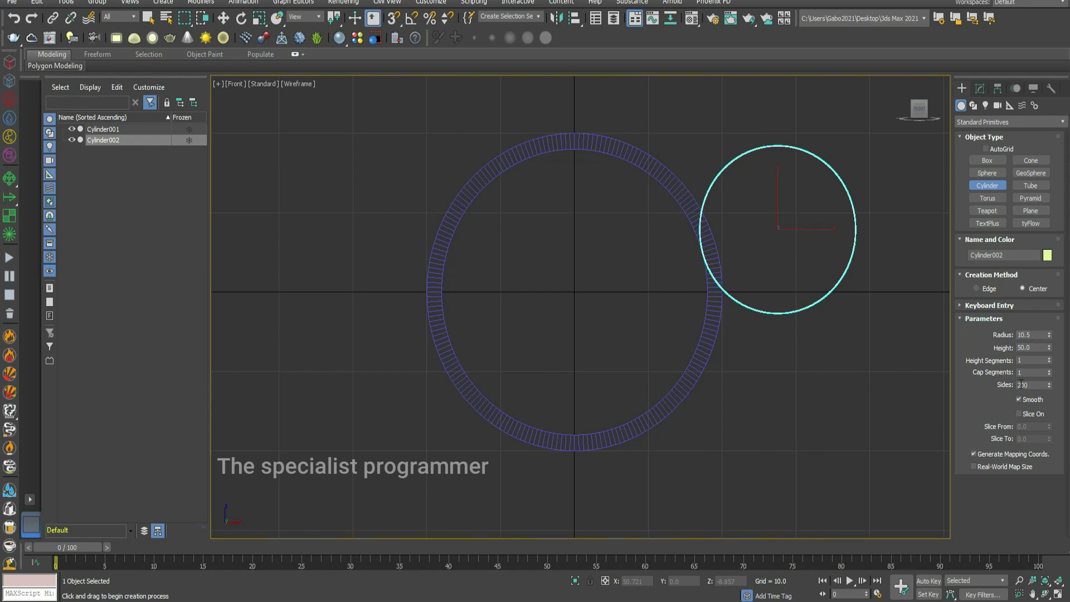
# - Move Cylinder002 to X 0, Y -15, Z 15 over the disc's top rim
pyautogui.rightClick(803, 239)
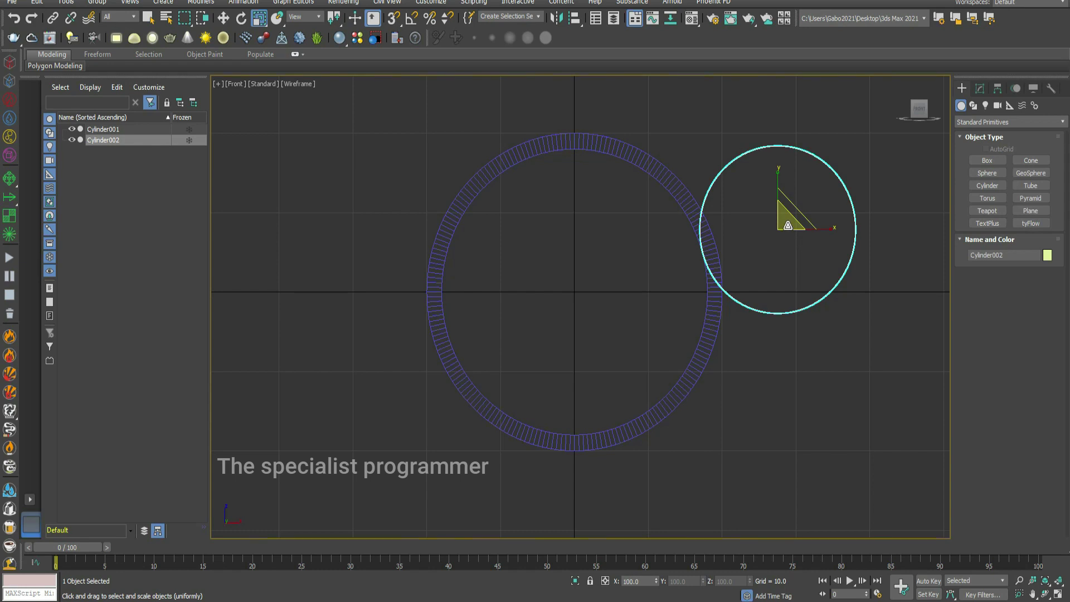
pyautogui.click(799, 242)
pyautogui.moveTo(798, 242); pyautogui.dragTo(595, 194)
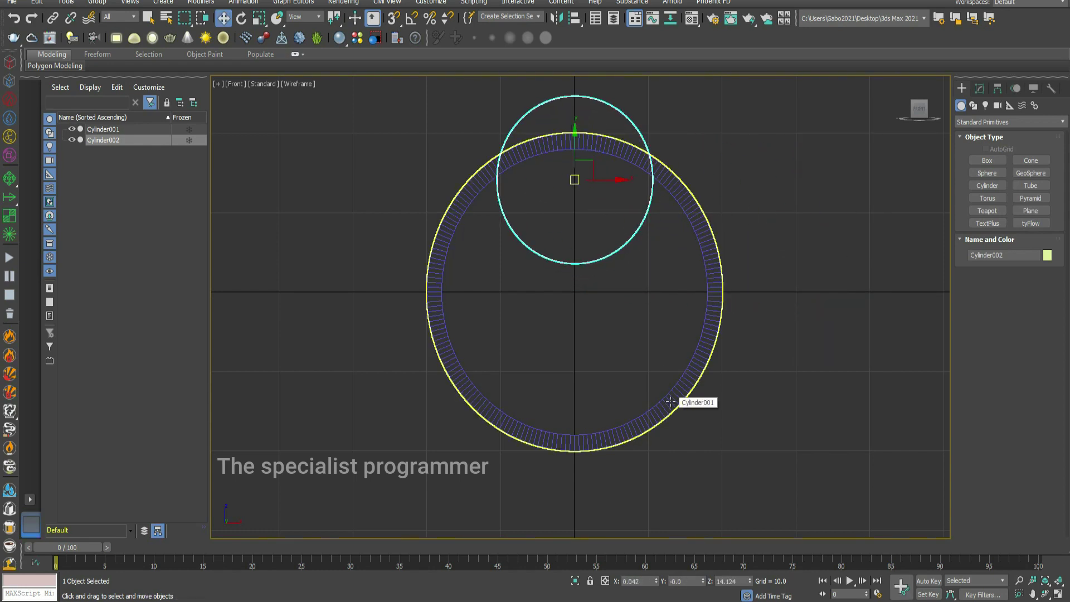
pyautogui.doubleClick(644, 586)
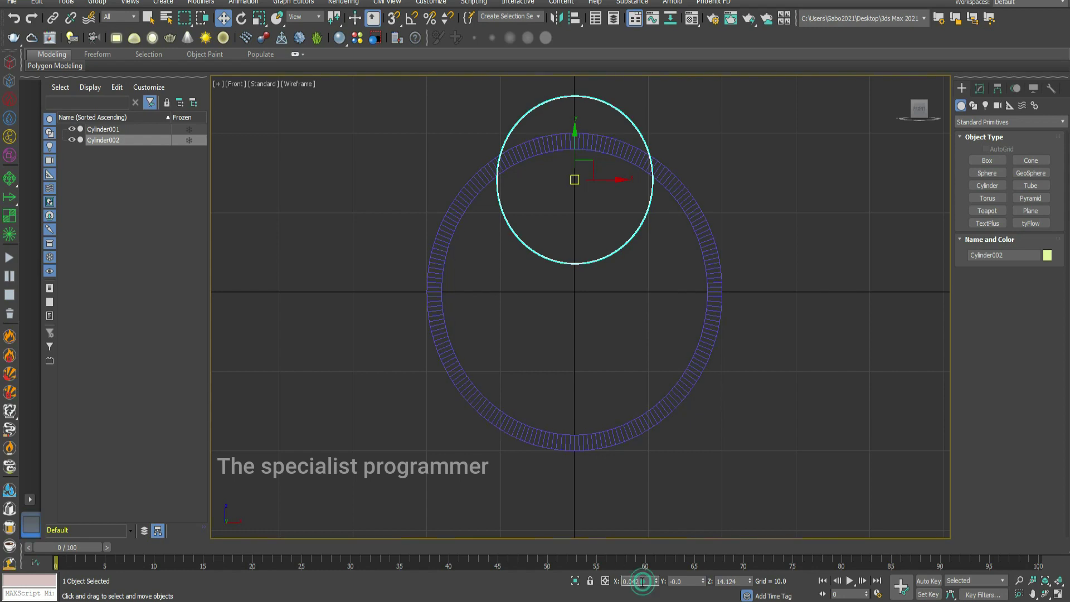
pyautogui.write('0')
pyautogui.press('Tab')
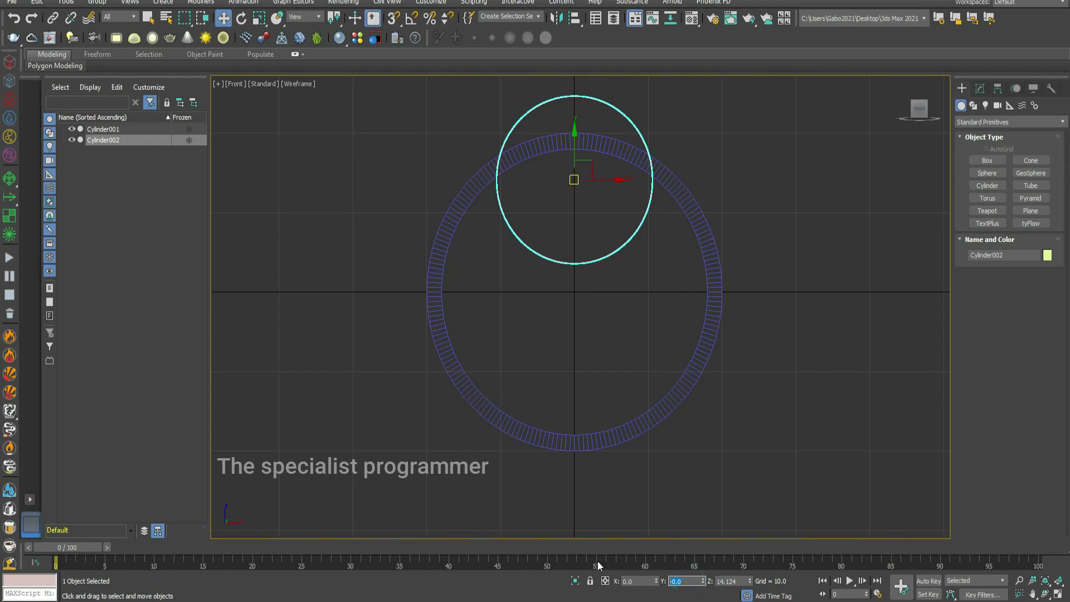
pyautogui.write('-')
pyautogui.press('Tab')
pyautogui.write('15')
pyautogui.press('Return')
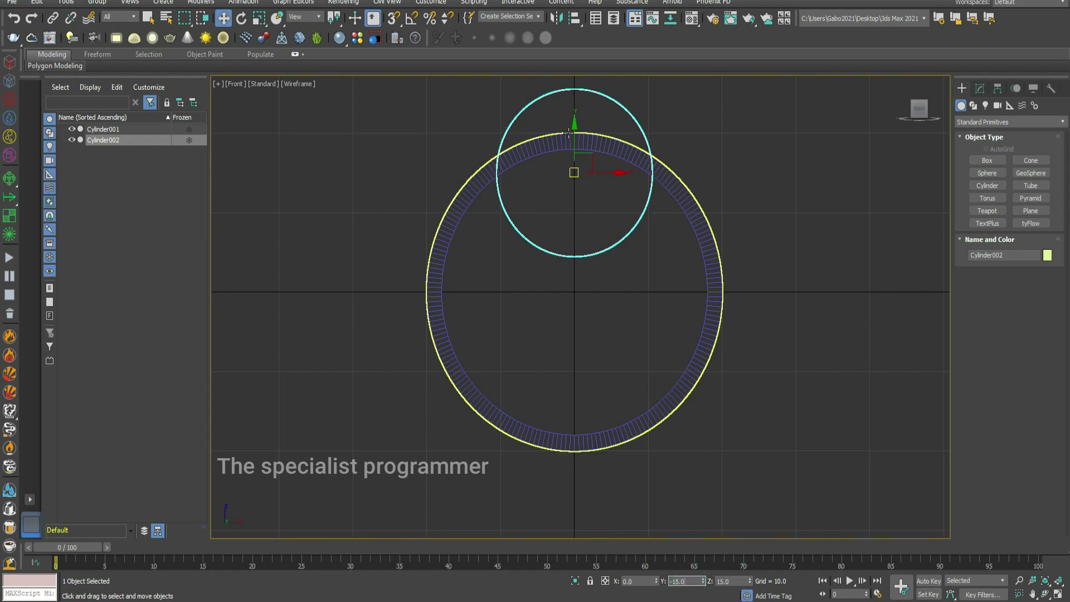
# - Clone it as Cylinder003 and set the copy's Z position to -15
pyautogui.keyDown('shift'); pyautogui.moveTo(573, 131); pyautogui.dragTo(573, 382); pyautogui.keyUp('shift')
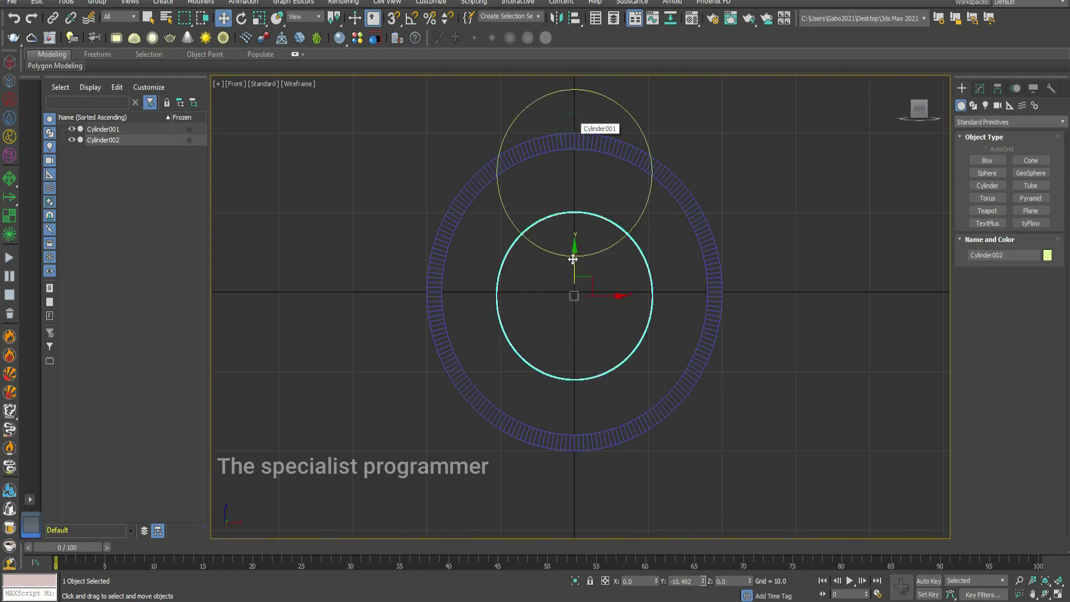
pyautogui.click(536, 348)
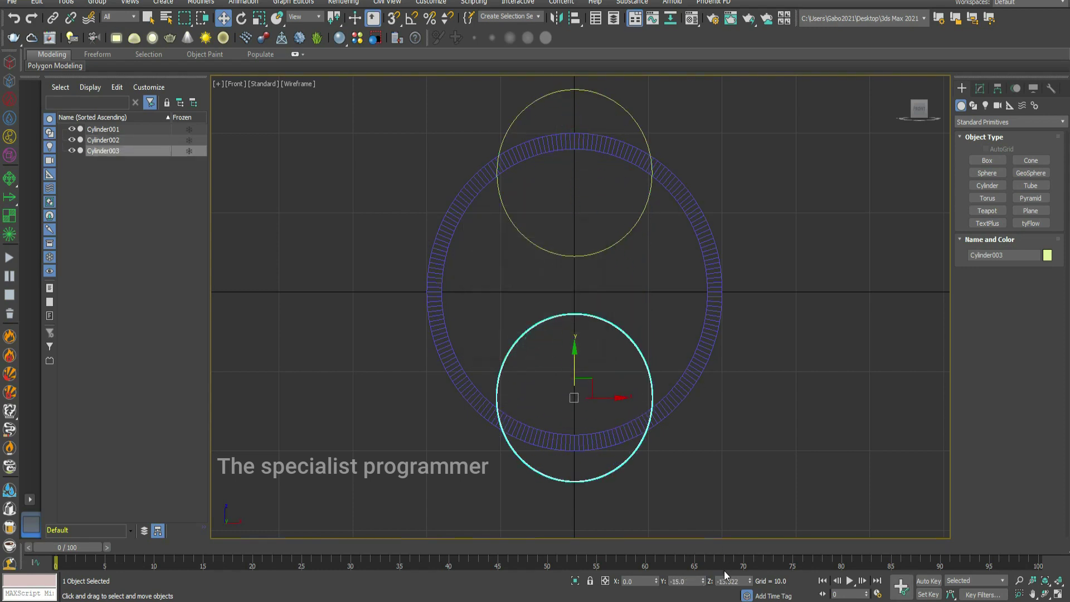
pyautogui.click(721, 582)
pyautogui.write('-15')
pyautogui.press('Return')
# - Select both cylinders, shift them together along Y, then deselect and maximize the Front view
pyautogui.click(1060, 595)
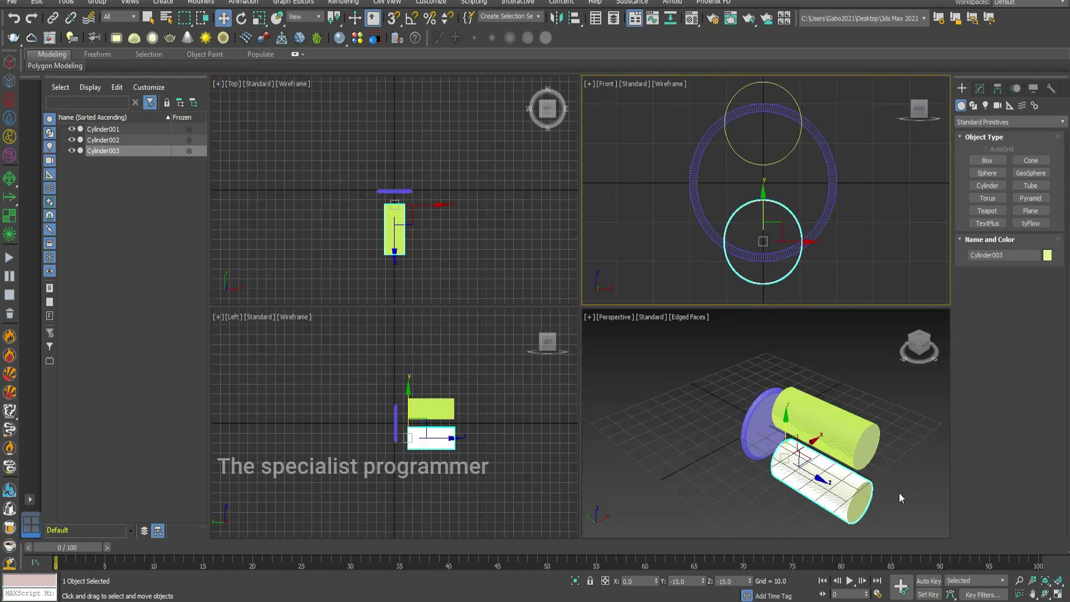
pyautogui.click(812, 428)
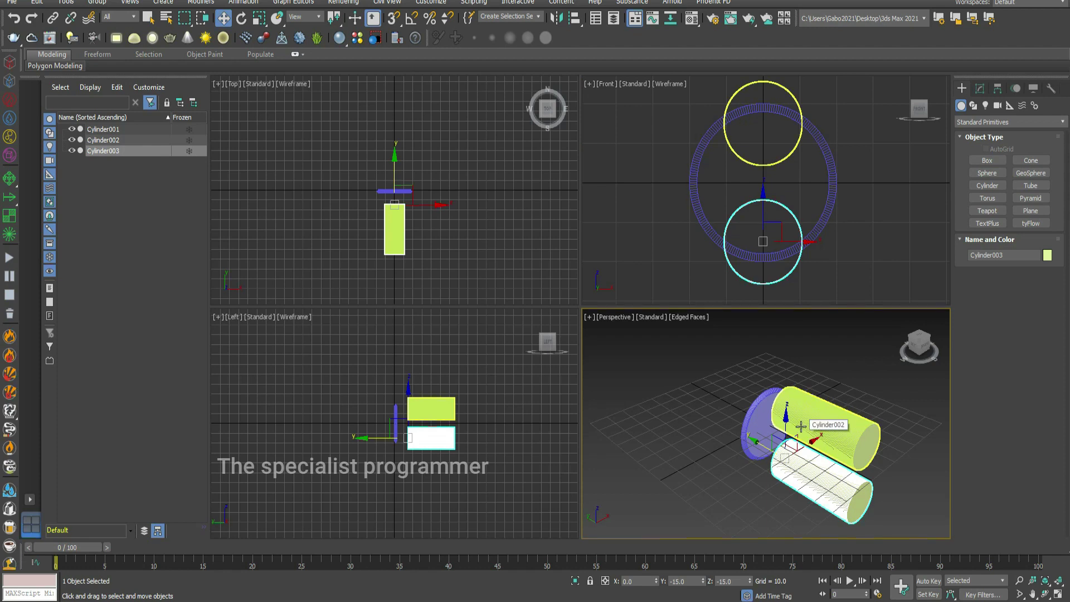
pyautogui.keyDown('ctrl'); pyautogui.click(805, 452); pyautogui.keyUp('ctrl')
pyautogui.scroll(2, 802, 438)
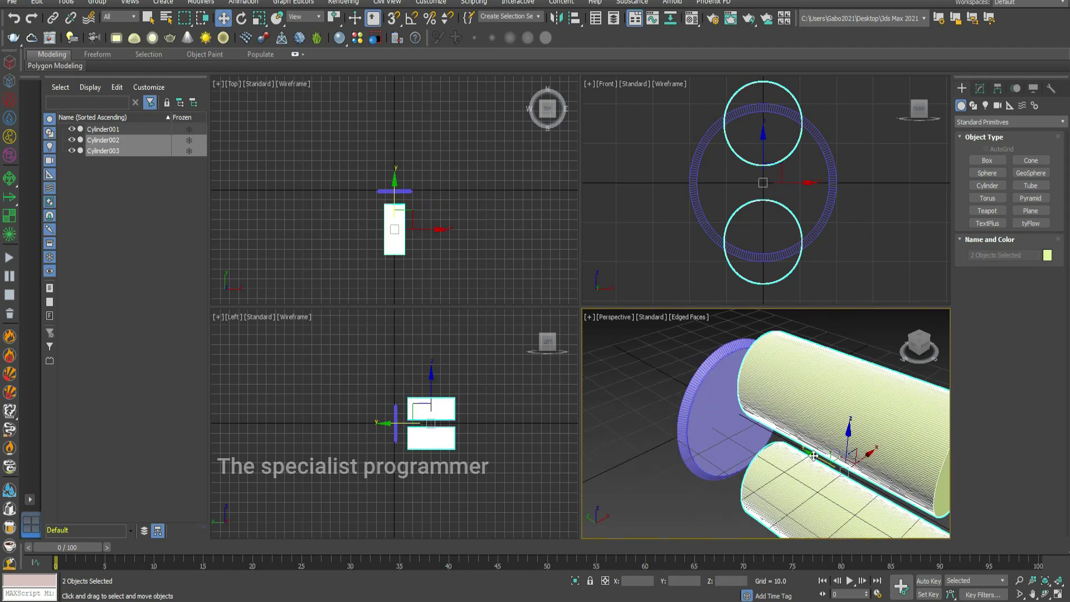
pyautogui.moveTo(801, 438); pyautogui.dragTo(726, 392)
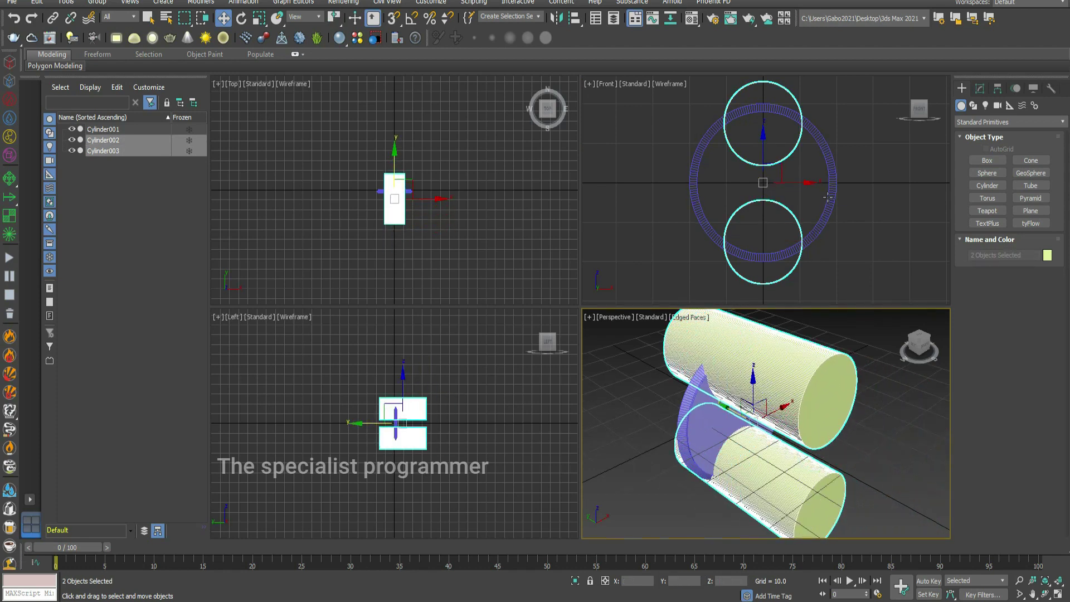
pyautogui.click(847, 191)
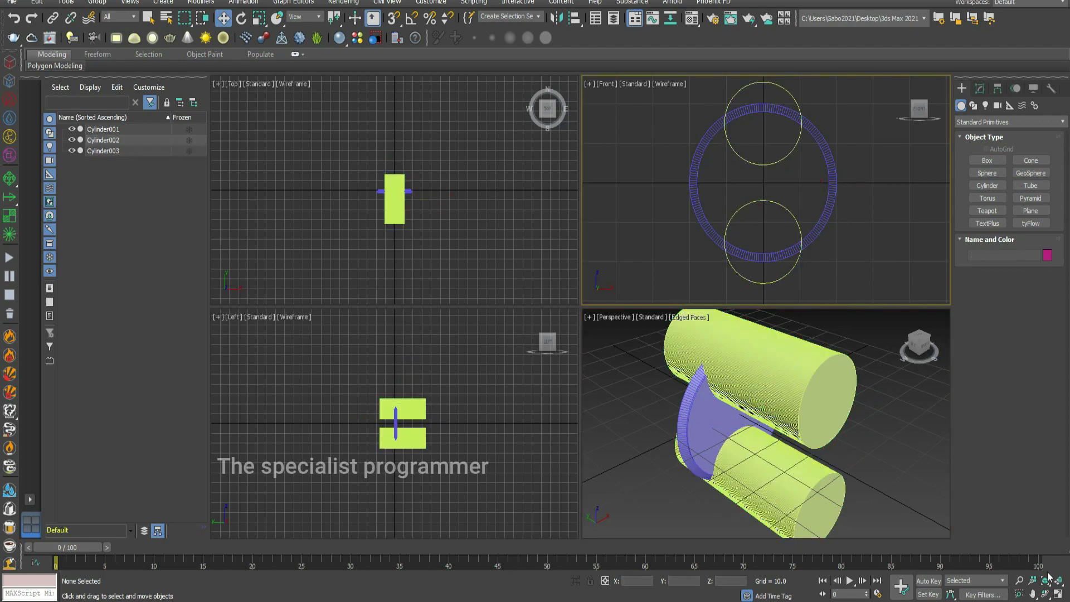
pyautogui.click(1058, 592)
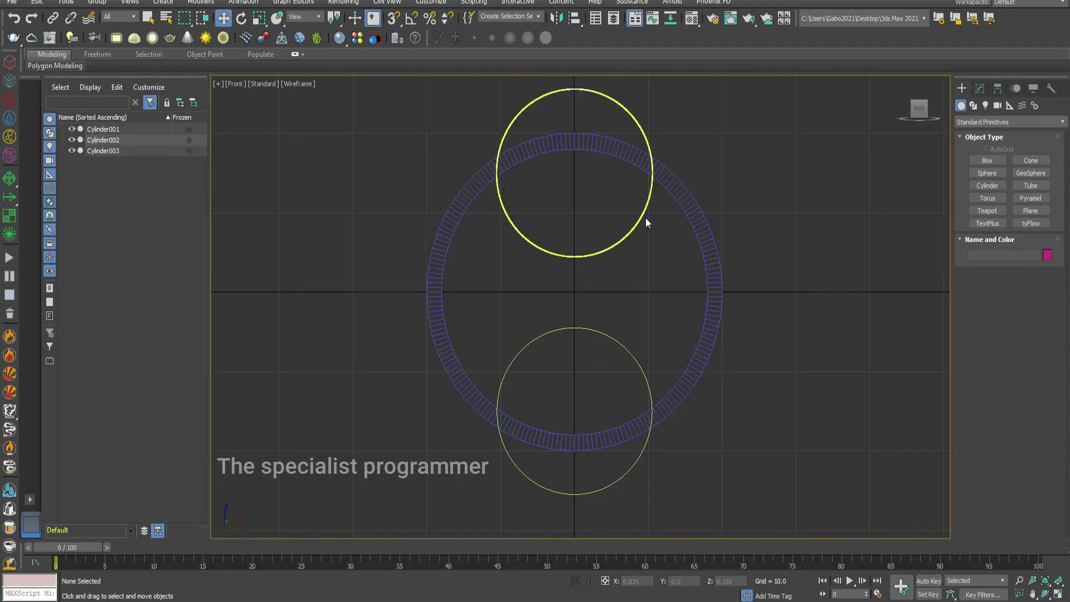
# - Draw a box with length 5, width 10 and height 50
pyautogui.click(988, 160)
pyautogui.moveTo(618, 242); pyautogui.dragTo(542, 281)
pyautogui.click(519, 250)
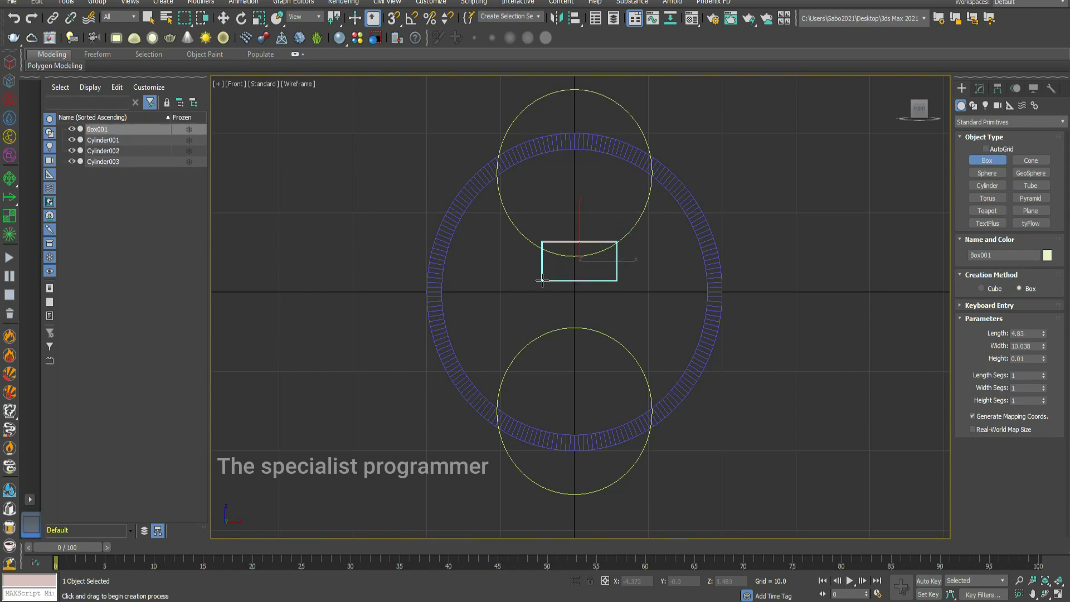
pyautogui.click(1037, 358)
pyautogui.write('50')
pyautogui.click(1037, 346)
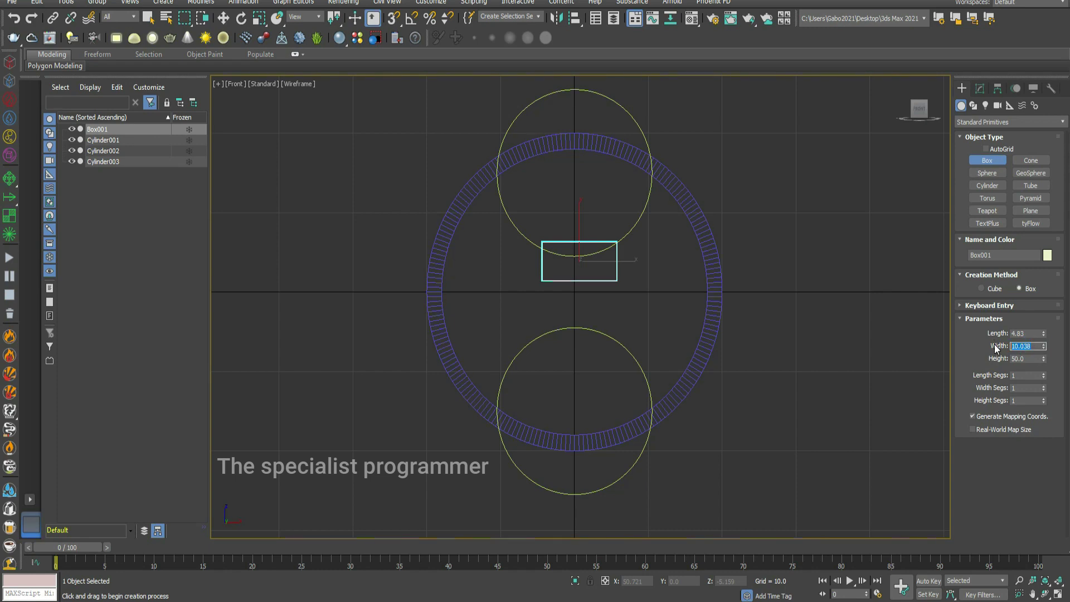
pyautogui.write('10')
pyautogui.click(1029, 333)
pyautogui.write('5')
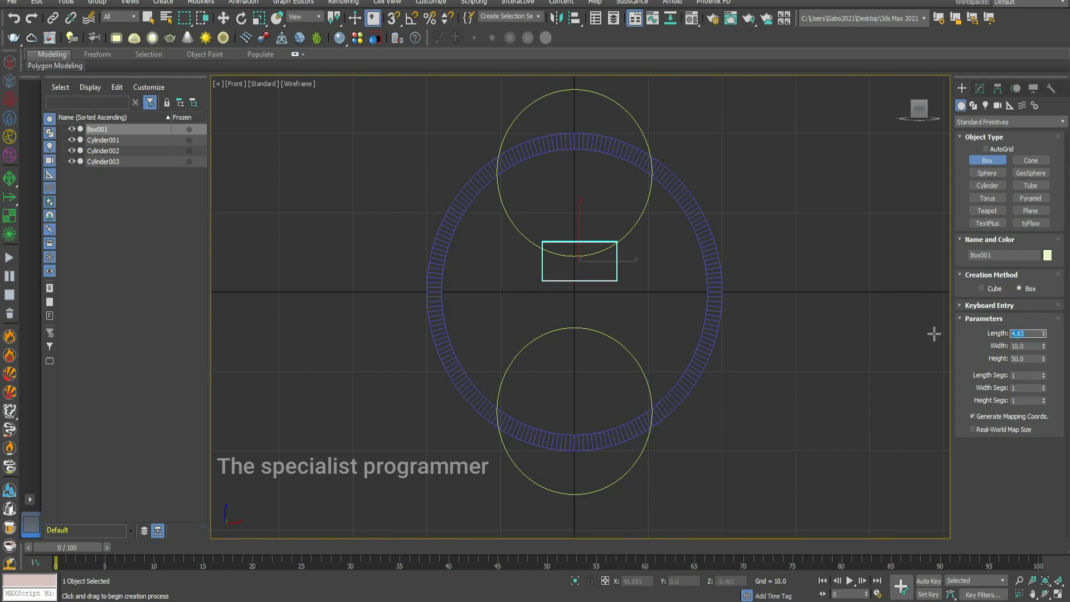
pyautogui.click(976, 342)
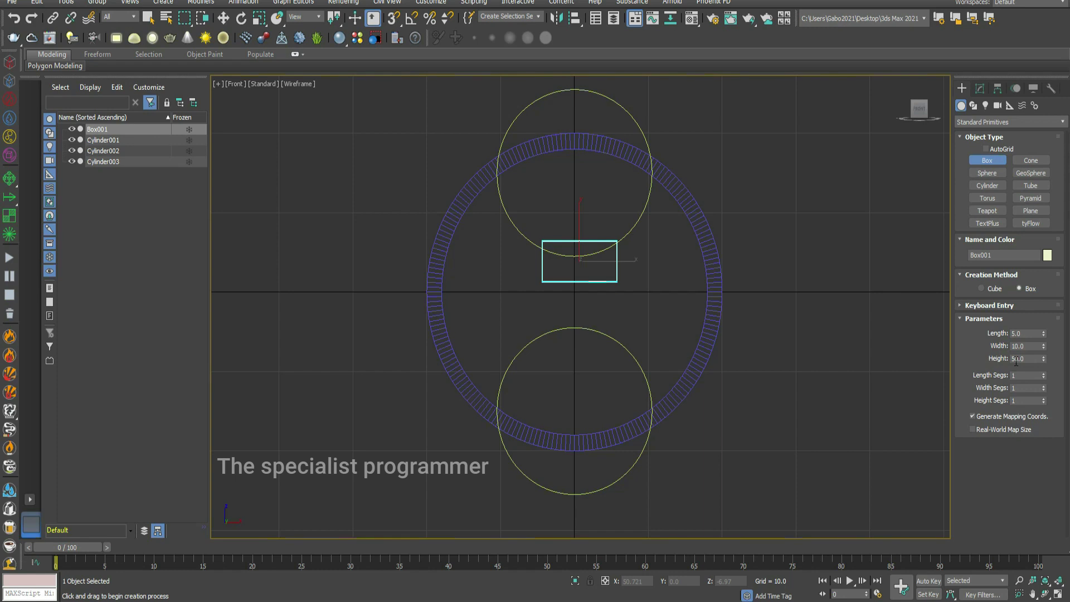
# - Position the box at X 0, Y 10, Z 5
pyautogui.press('w')
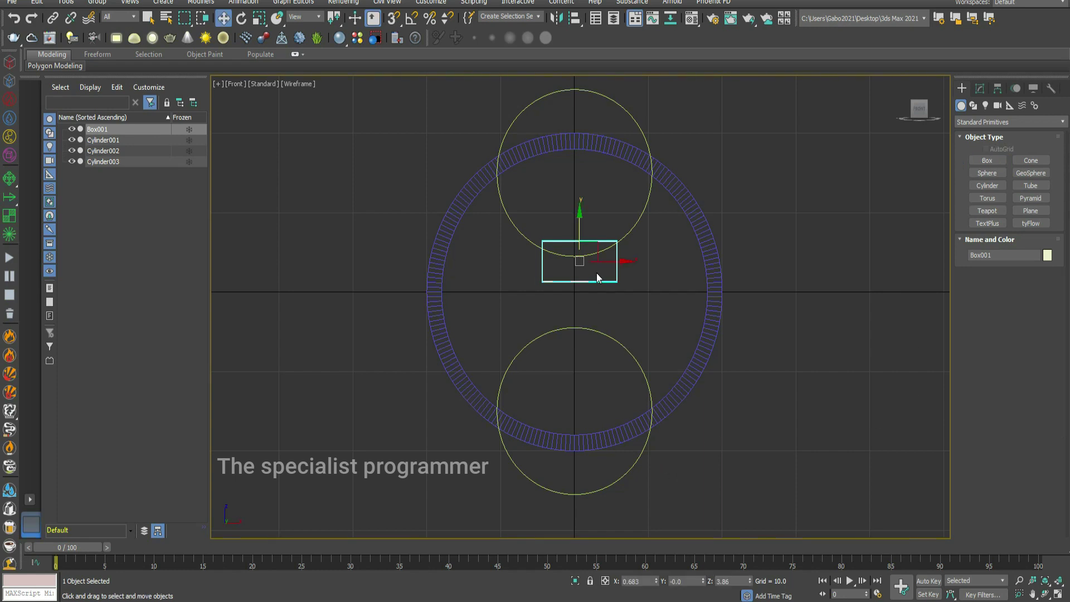
pyautogui.doubleClick(638, 583)
pyautogui.write('0')
pyautogui.doubleClick(683, 582)
pyautogui.write('10')
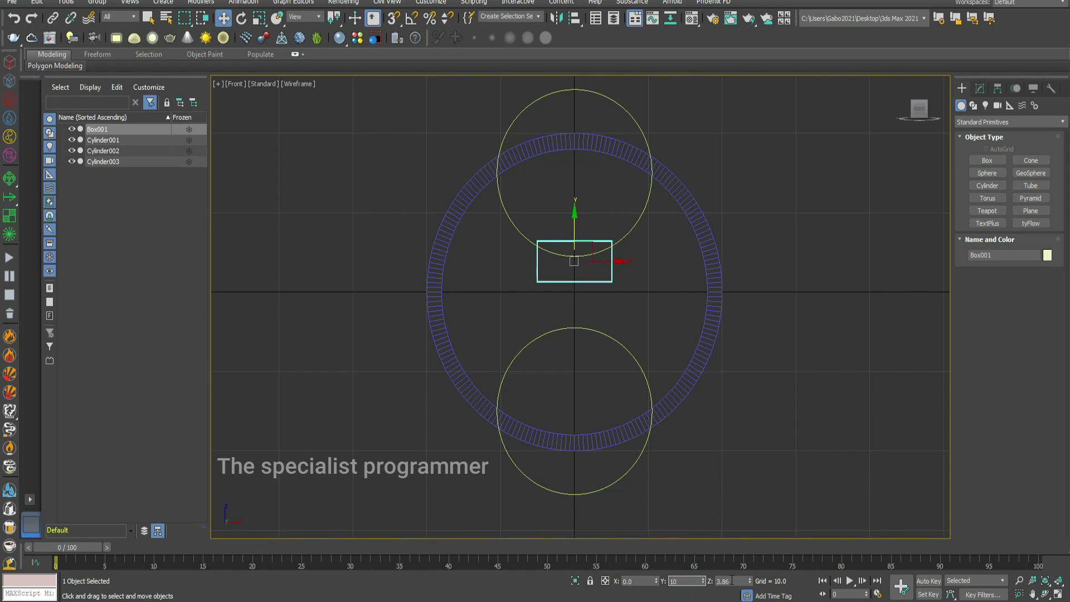
pyautogui.doubleClick(732, 582)
pyautogui.write('5')
pyautogui.press('Return')
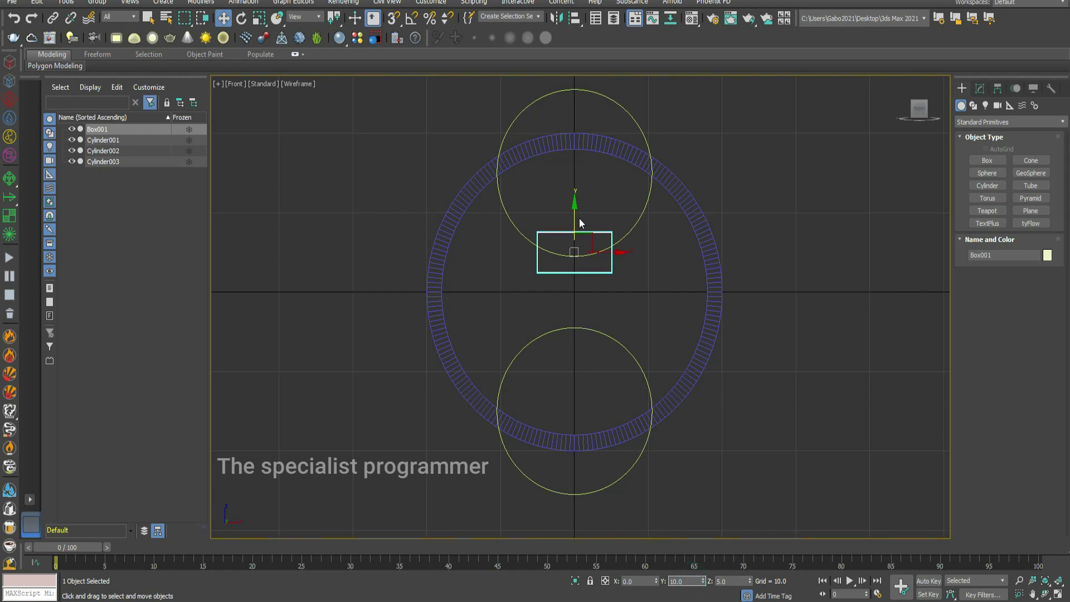
# - Clone the box downward as Box002 at Z -5 and restore the four-viewport layout
pyautogui.keyDown('shift'); pyautogui.moveTo(573, 213); pyautogui.dragTo(572, 330); pyautogui.keyUp('shift')
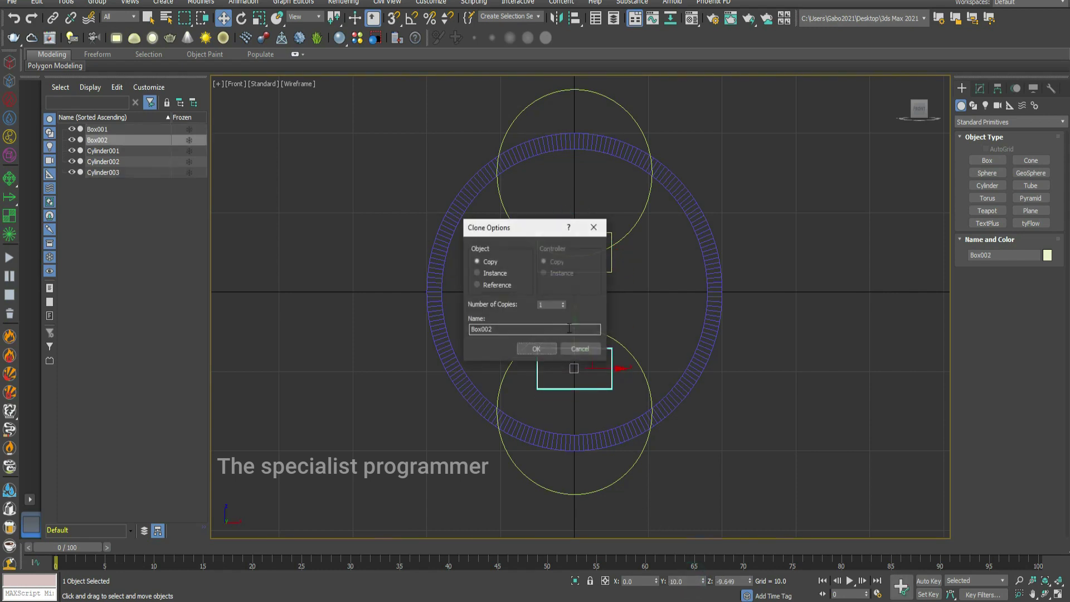
pyautogui.click(536, 349)
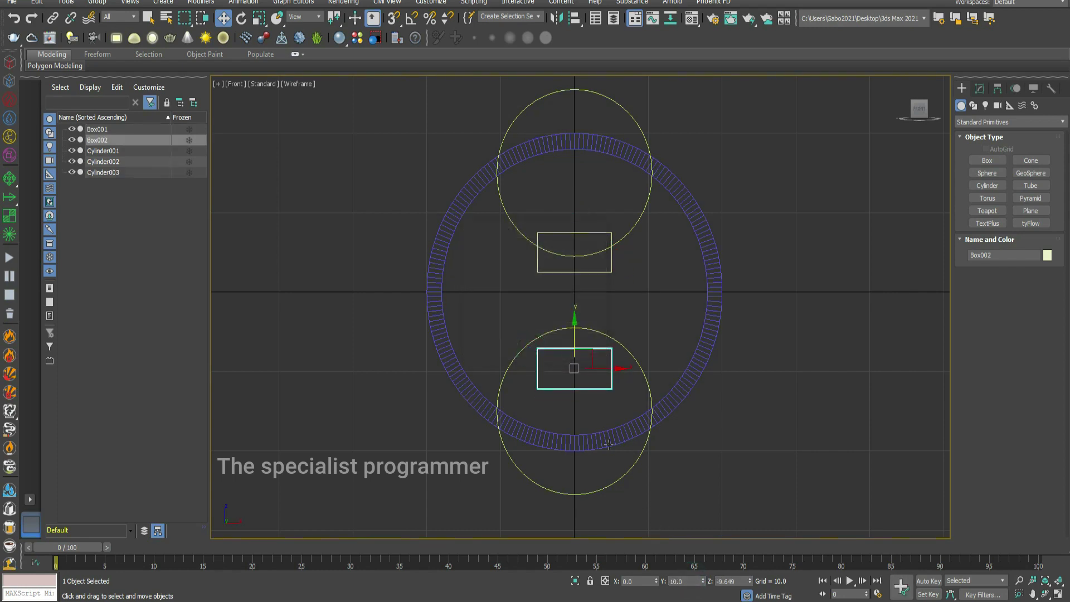
pyautogui.doubleClick(721, 582)
pyautogui.write('-5')
pyautogui.press('Return')
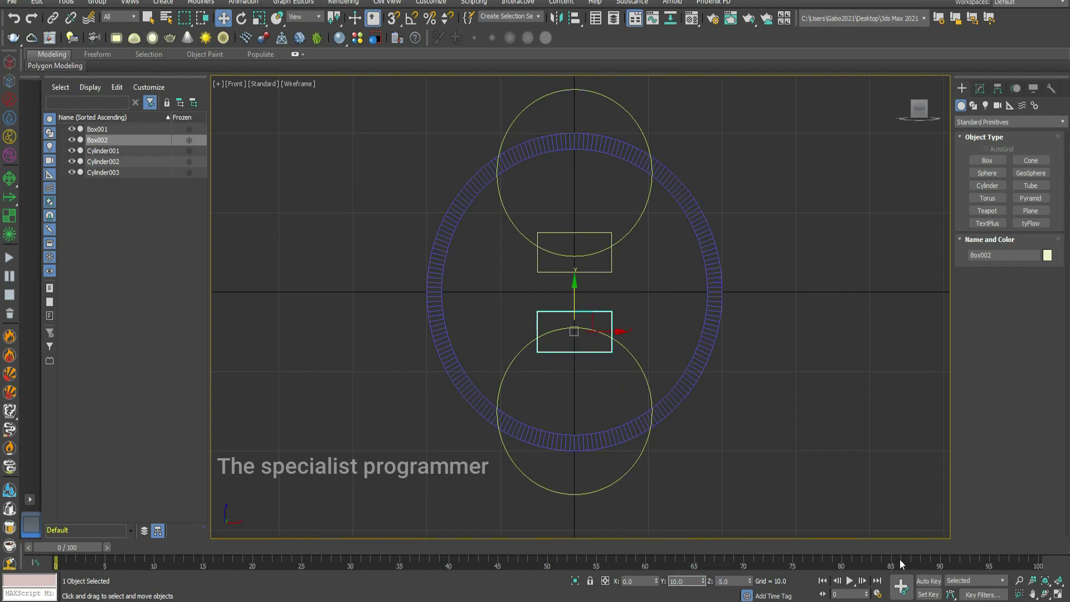
pyautogui.click(1058, 592)
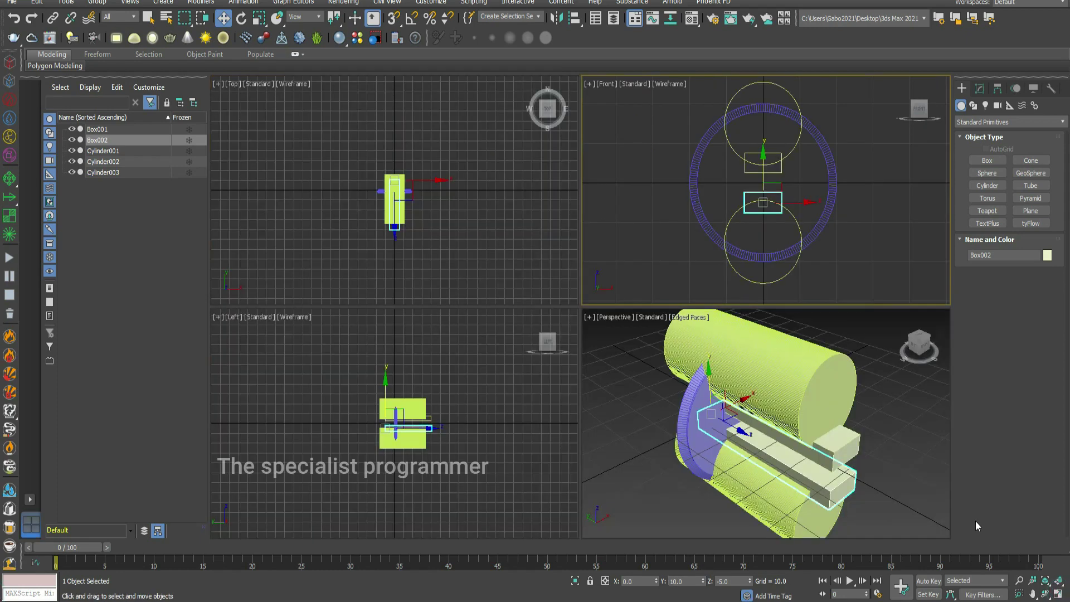
# - Slide Box001 and Box002 together along Y, deselect, and maximize the Front view
pyautogui.keyDown('ctrl'); pyautogui.click(854, 445); pyautogui.keyUp('ctrl')
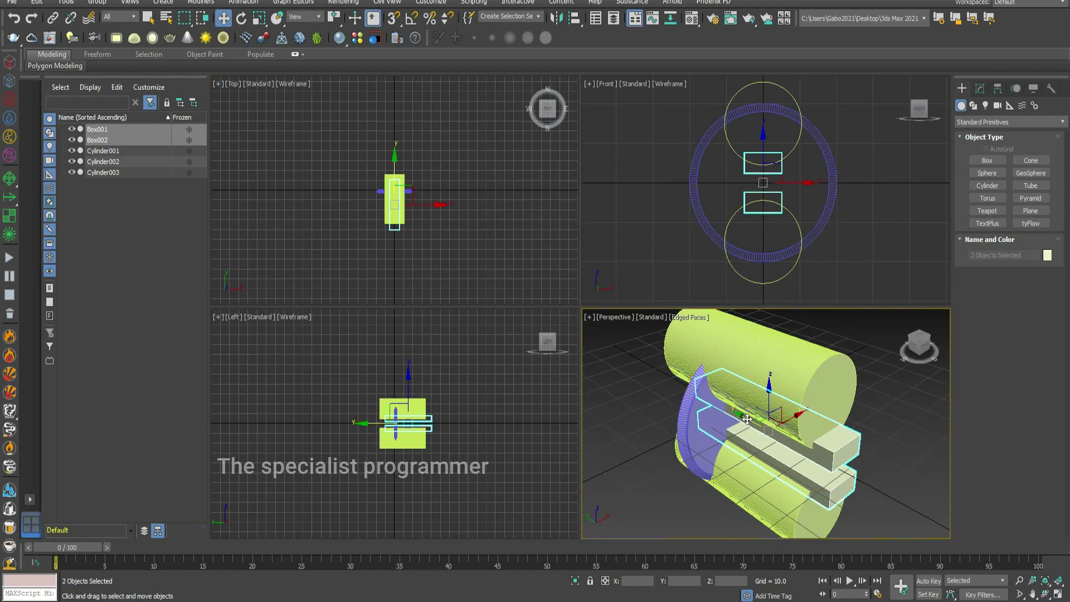
pyautogui.moveTo(722, 422); pyautogui.dragTo(825, 357)
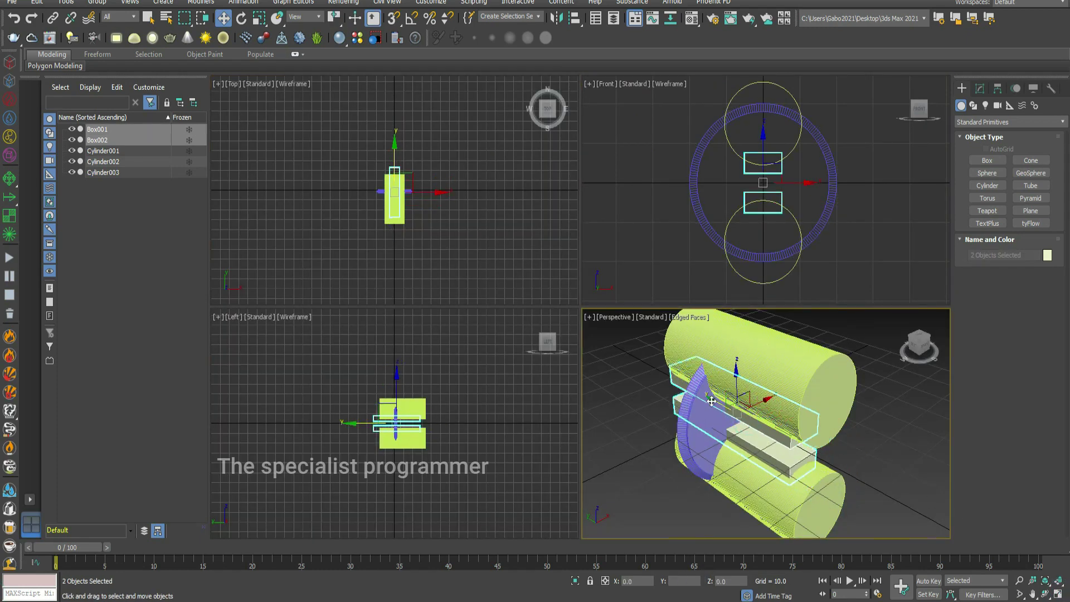
pyautogui.click(849, 181)
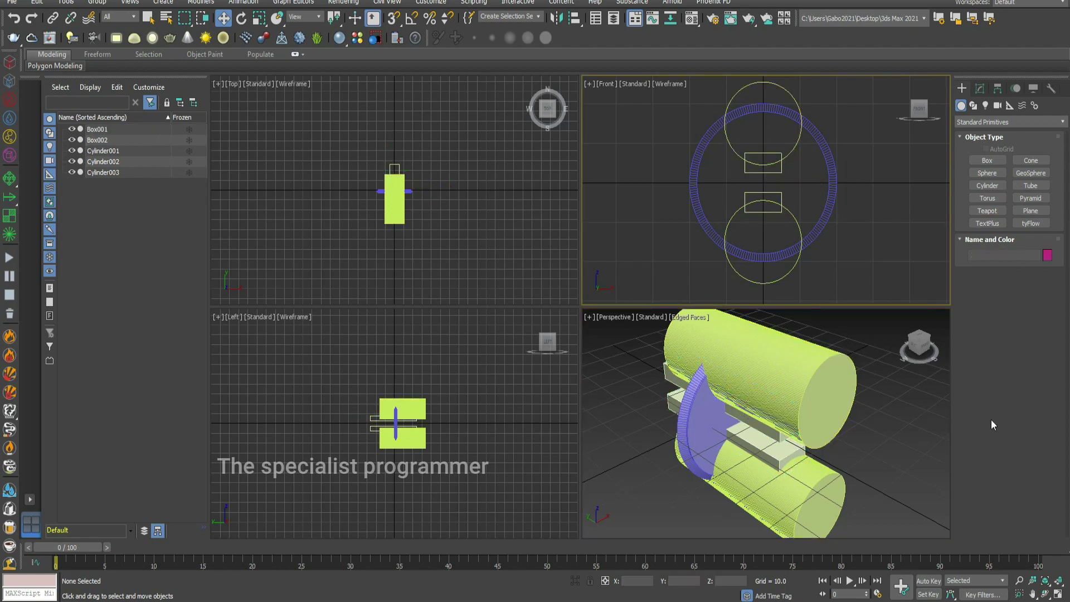
pyautogui.click(1058, 593)
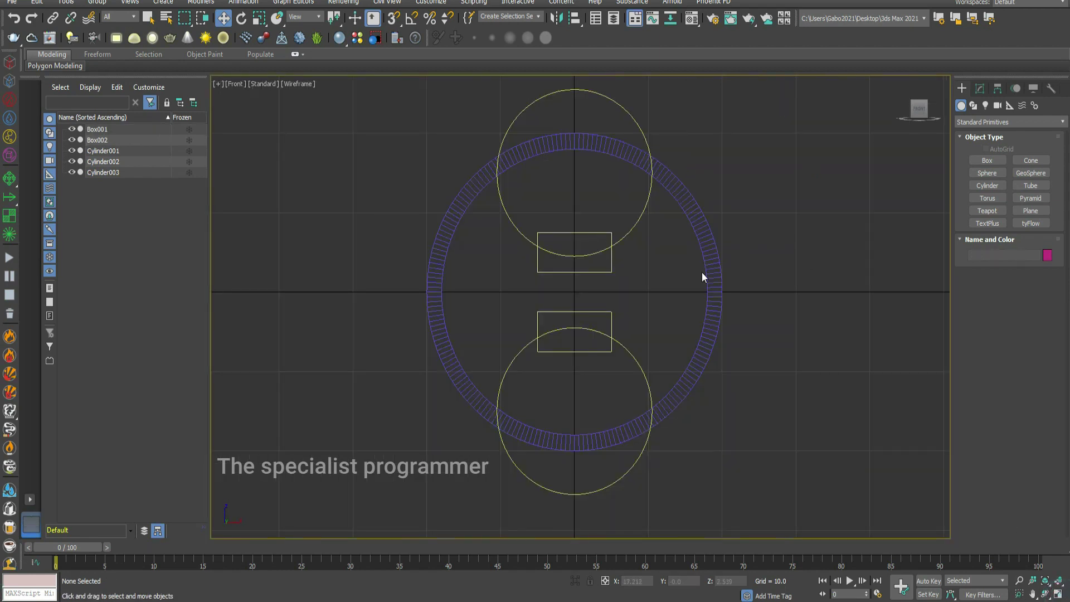
# - Draw a rectangle of width 10 to the right of the ring
pyautogui.click(974, 106)
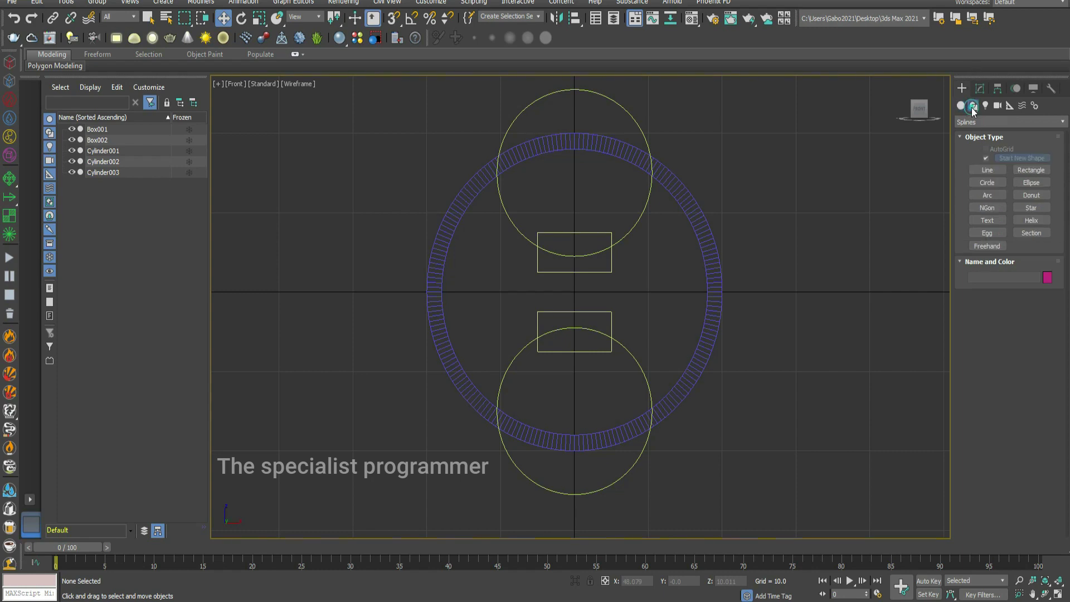
pyautogui.click(1031, 170)
pyautogui.moveTo(811, 261); pyautogui.dragTo(743, 301)
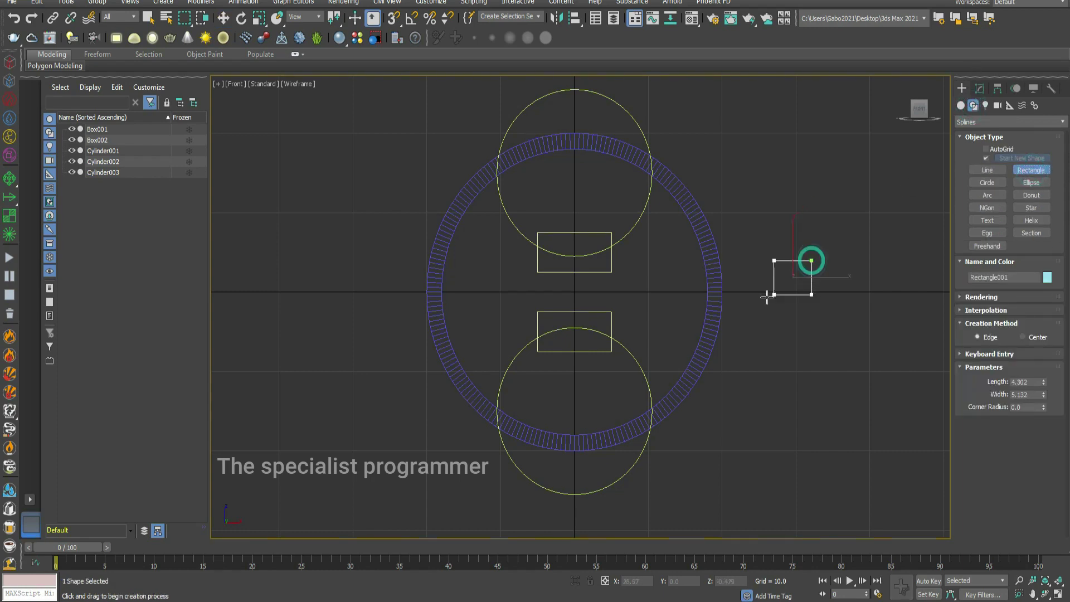
pyautogui.click(1011, 382)
pyautogui.write('5')
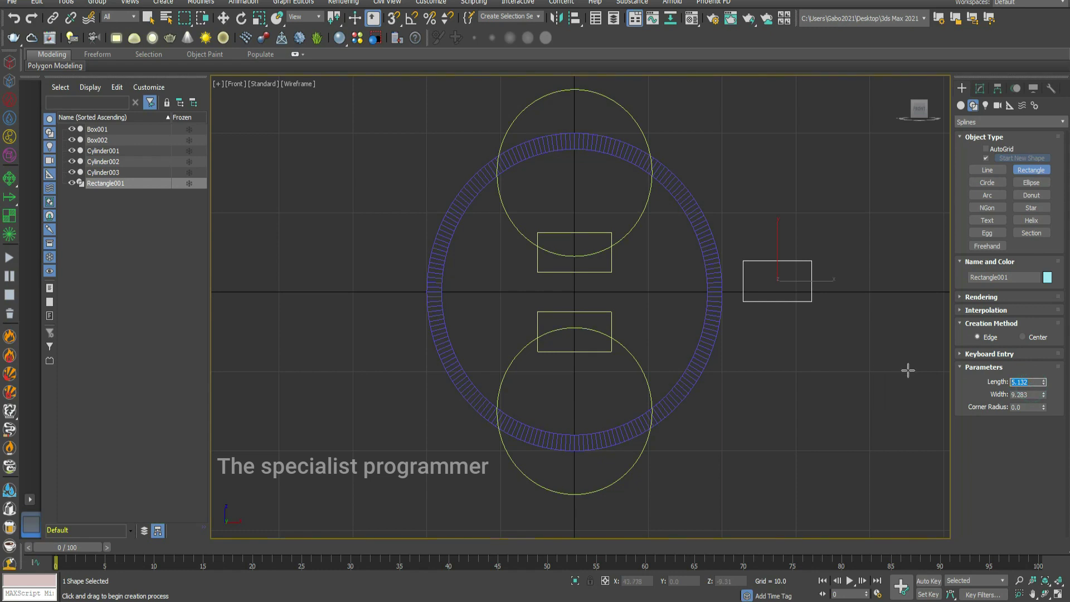
pyautogui.press('Tab')
pyautogui.click(966, 382)
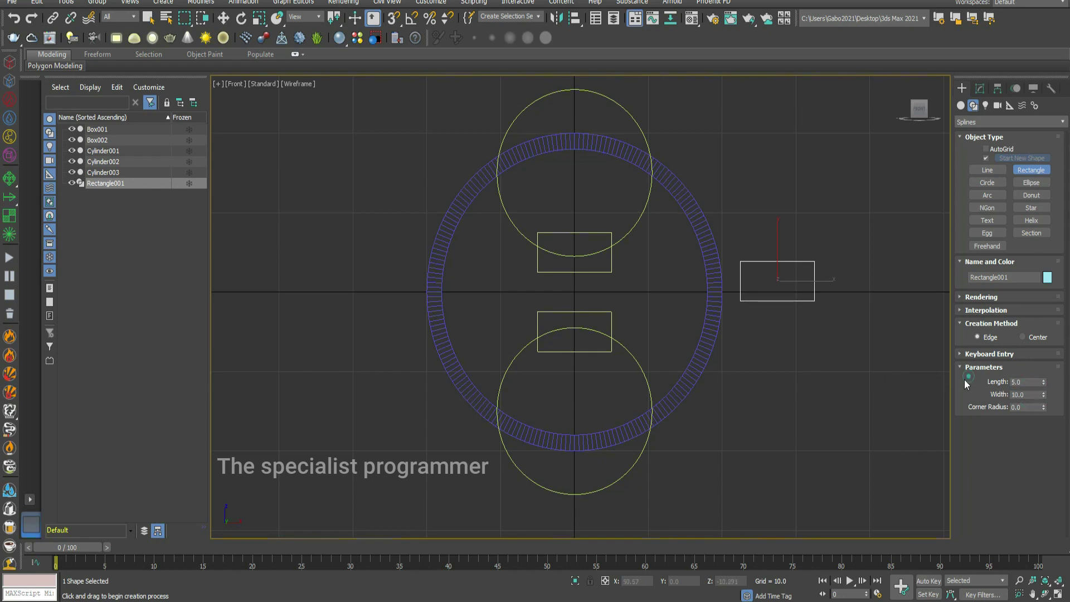
# - Convert the rectangle to an editable spline and shift its left vertices to taper it
pyautogui.rightClick(789, 275)
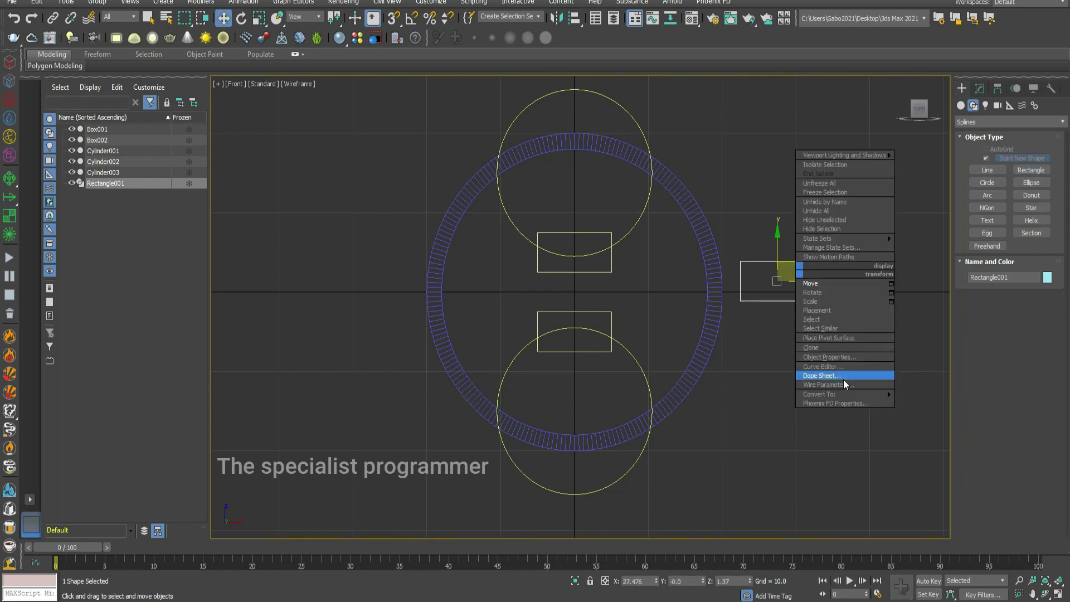
pyautogui.click(908, 394)
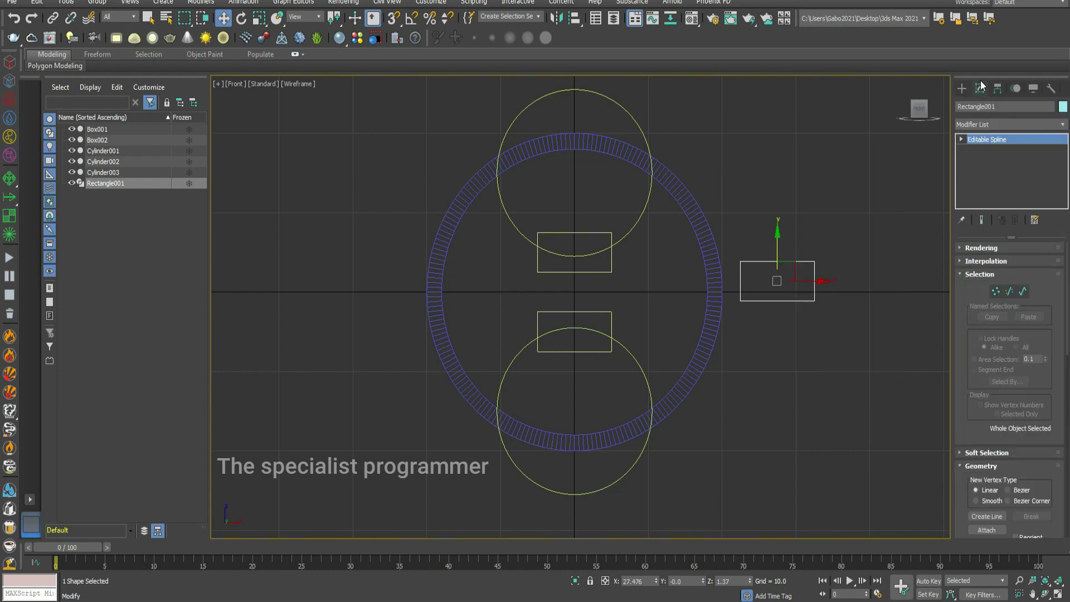
pyautogui.click(962, 139)
pyautogui.click(981, 151)
pyautogui.click(740, 261)
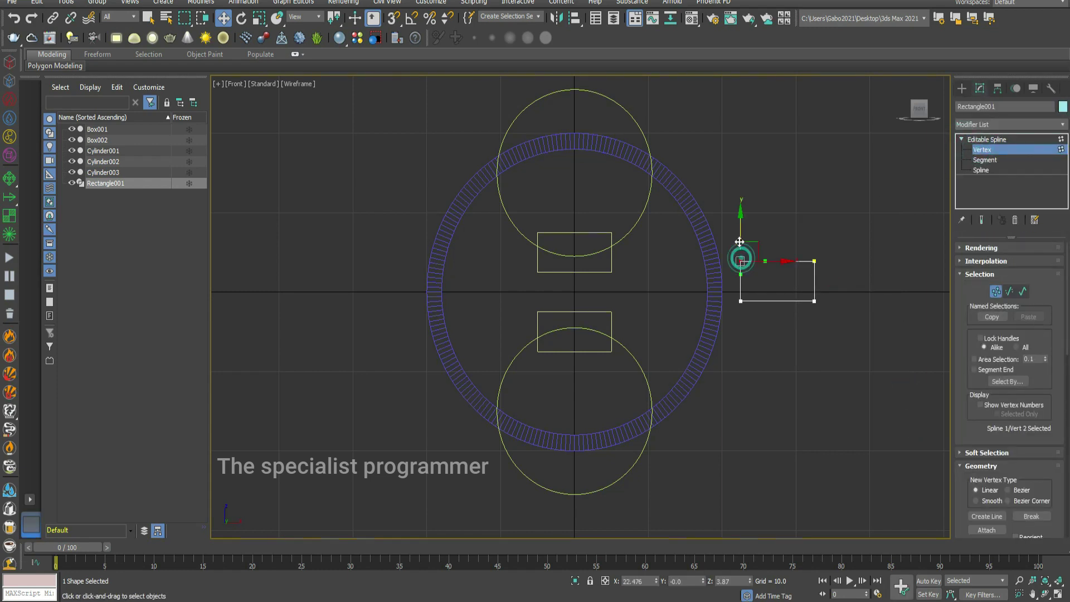
pyautogui.moveTo(741, 254); pyautogui.dragTo(742, 241)
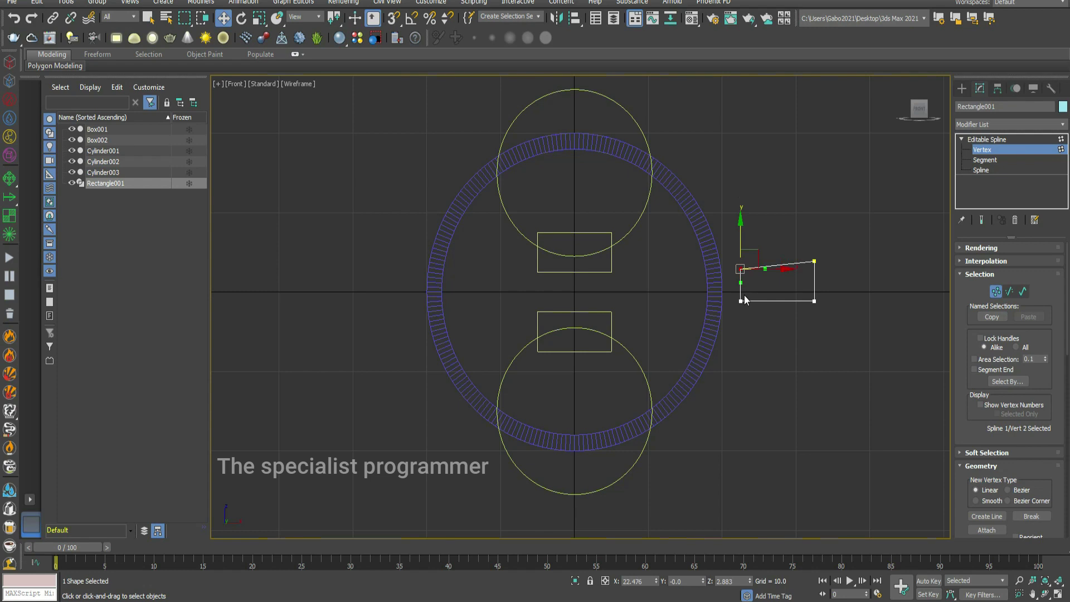
pyautogui.moveTo(740, 301); pyautogui.dragTo(738, 272)
pyautogui.hotkey('ctrl', 'z')
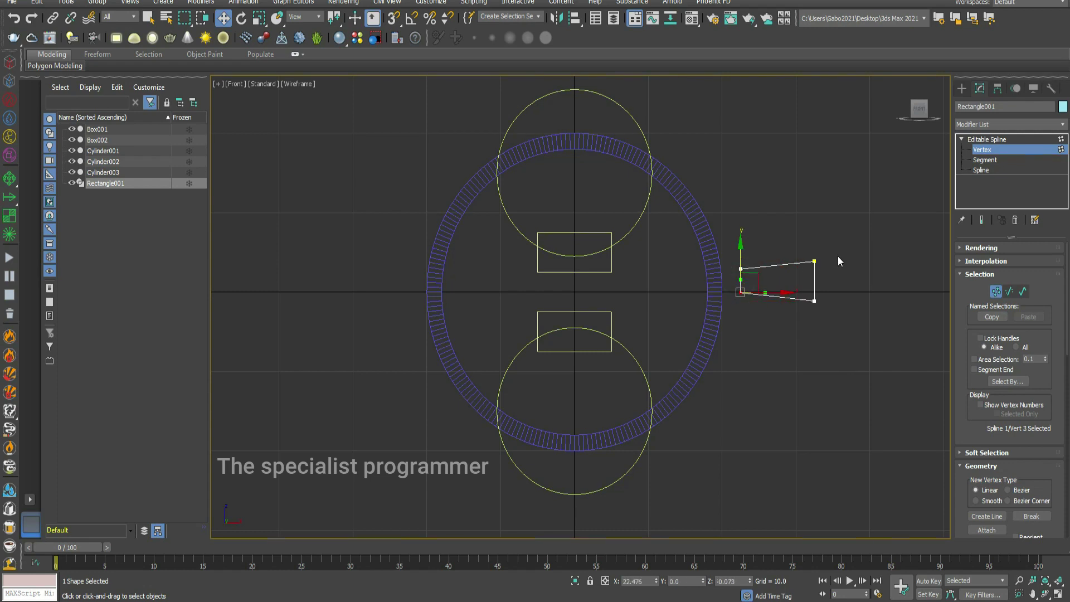
pyautogui.scroll(-2, 1063, 389)
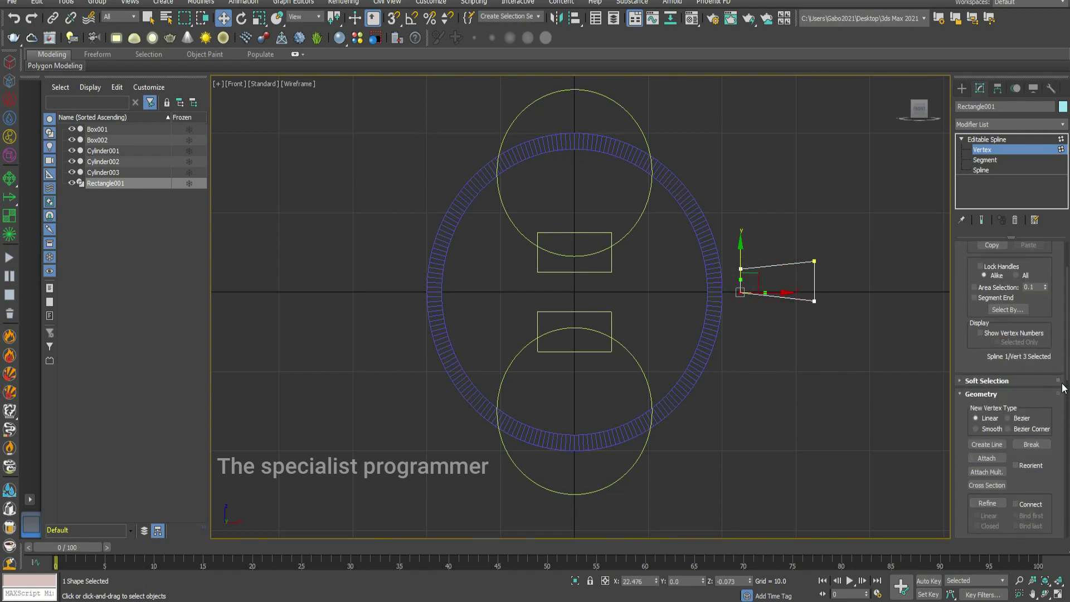
pyautogui.scroll(-1, 1064, 389)
pyautogui.scroll(-1, 1062, 393)
pyautogui.scroll(-1, 1055, 418)
pyautogui.scroll(-2, 1041, 451)
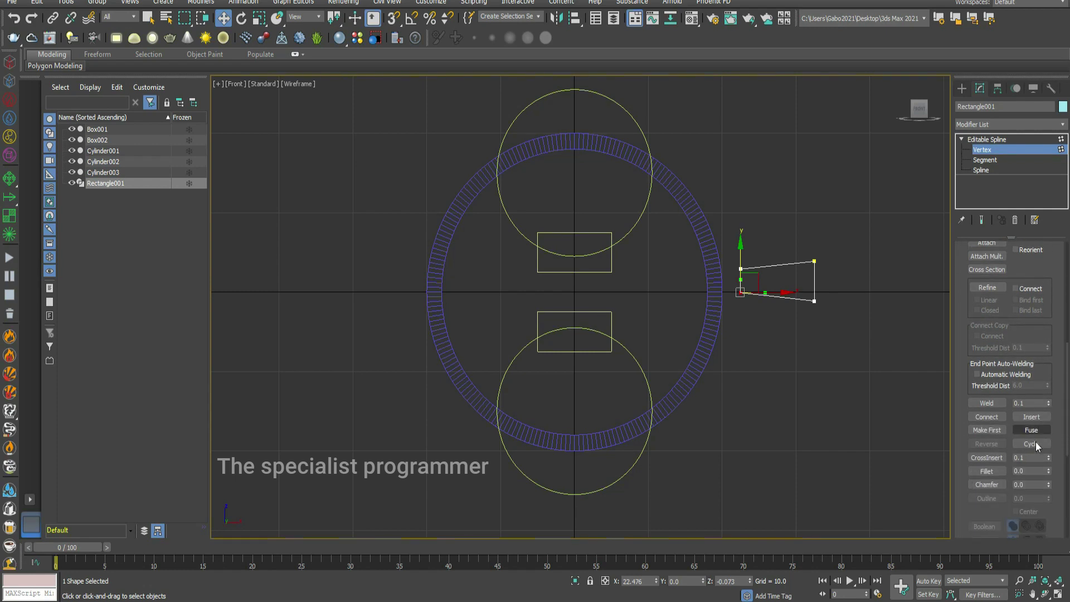
# - Fillet all four corner vertices to about 1.3, then exit Vertex level
pyautogui.click(990, 470)
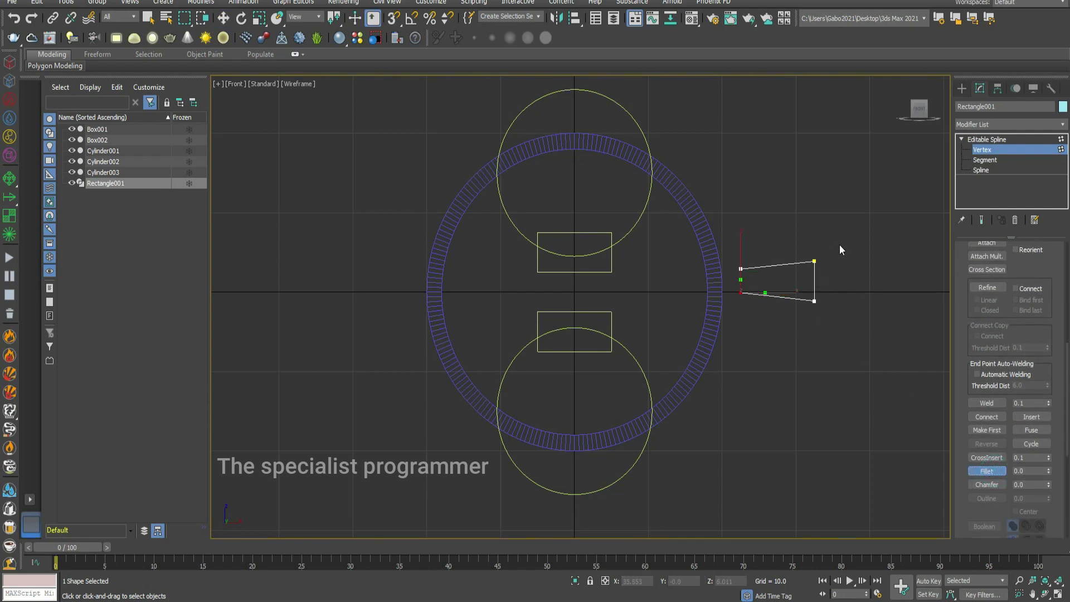
pyautogui.moveTo(841, 249); pyautogui.dragTo(741, 329)
pyautogui.moveTo(815, 260); pyautogui.dragTo(821, 246)
pyautogui.rightClick(809, 274)
pyautogui.click(970, 151)
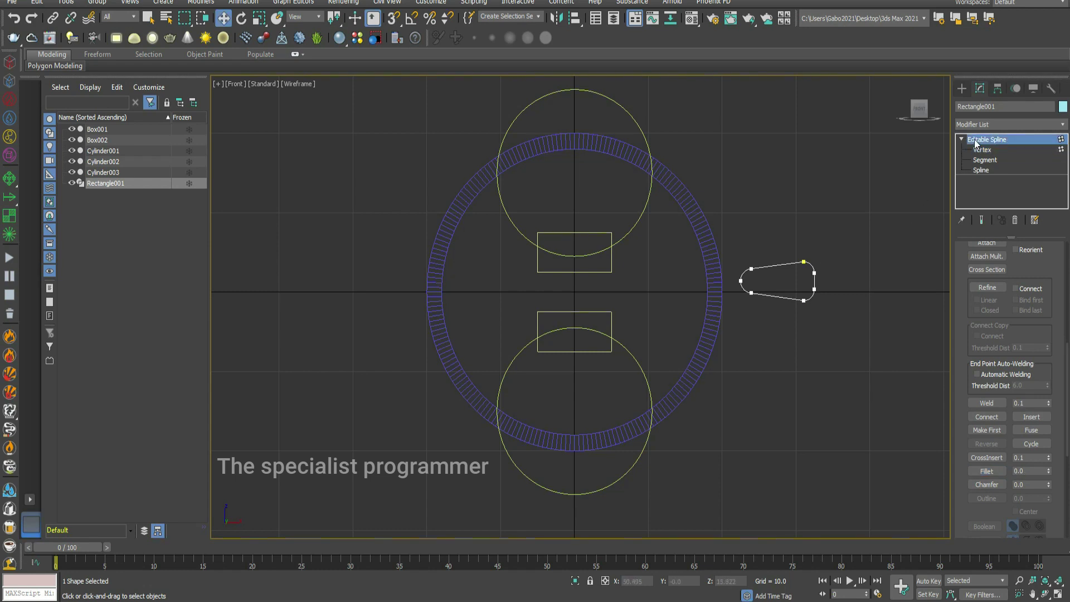
# - Position the rounded shape at X 11, Y 0, Z 0
pyautogui.moveTo(781, 281); pyautogui.dragTo(649, 290)
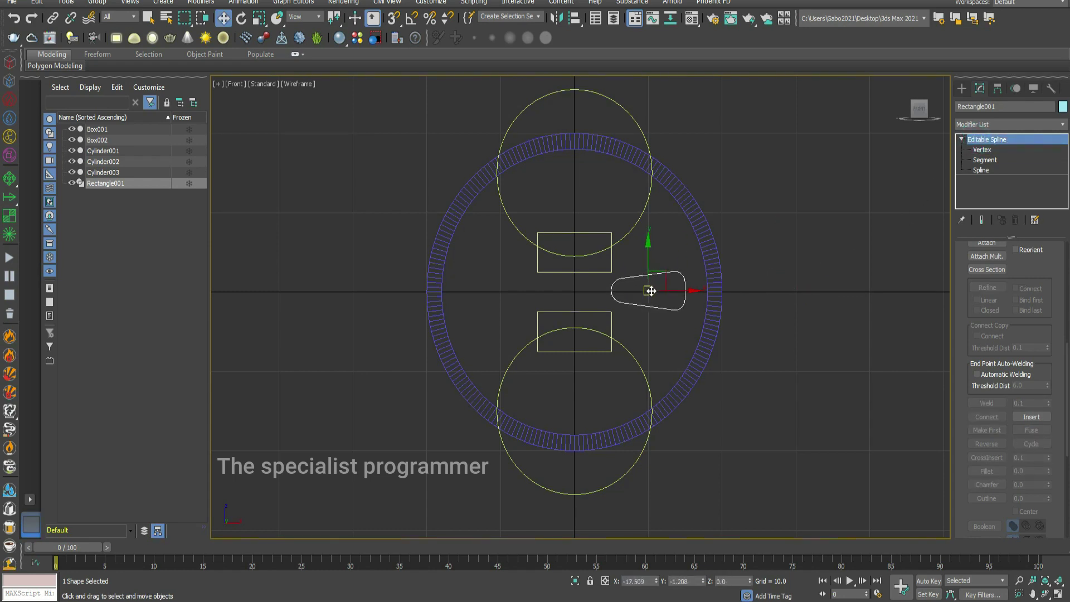
pyautogui.doubleClick(642, 582)
pyautogui.write('11')
pyautogui.click(679, 582)
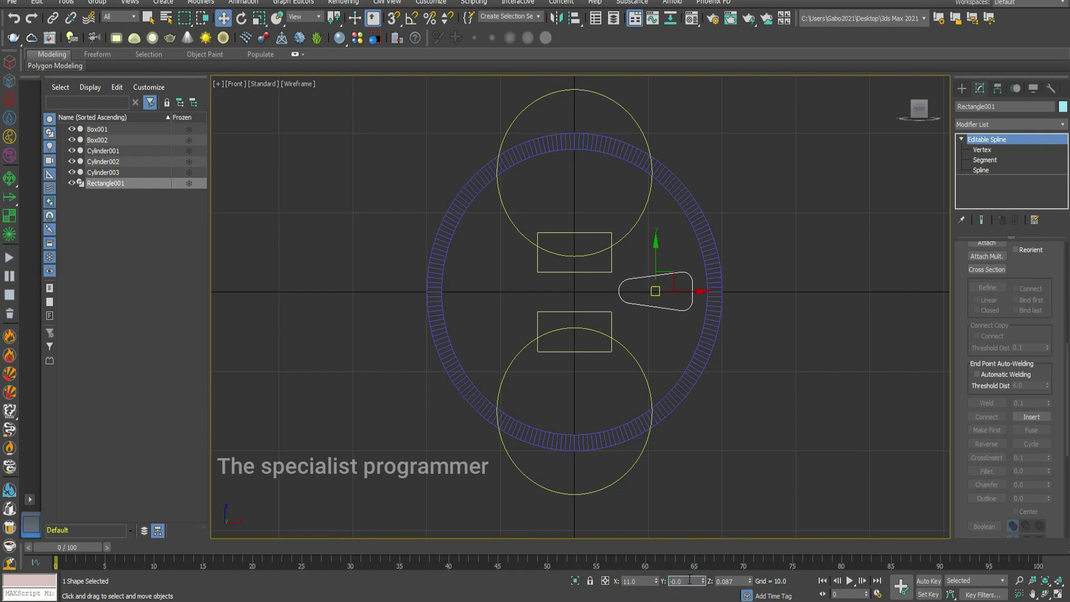
pyautogui.doubleClick(688, 581)
pyautogui.press('Tab')
pyautogui.write('0')
pyautogui.press('Return')
# - Copy it as Rectangle002, mirror on X, place at X -11, and show four viewports
pyautogui.rightClick(656, 294)
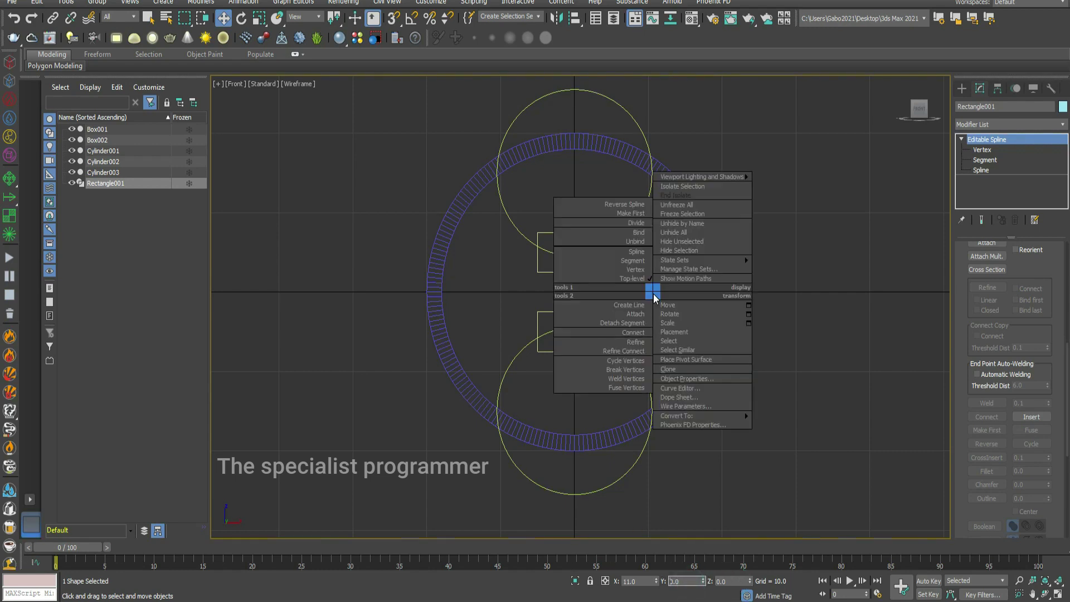
pyautogui.click(682, 369)
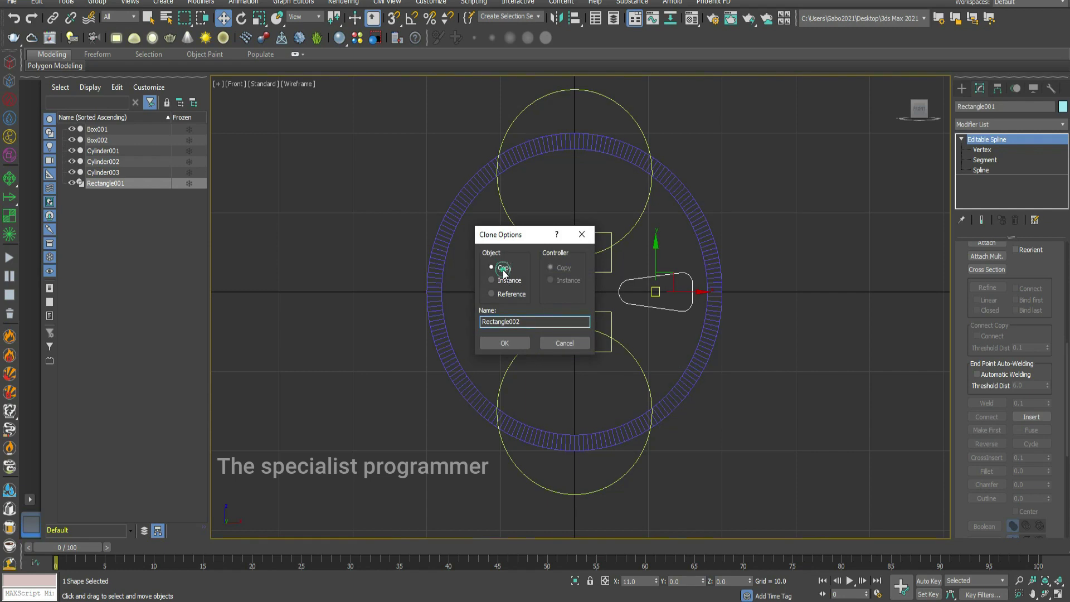
pyautogui.click(504, 343)
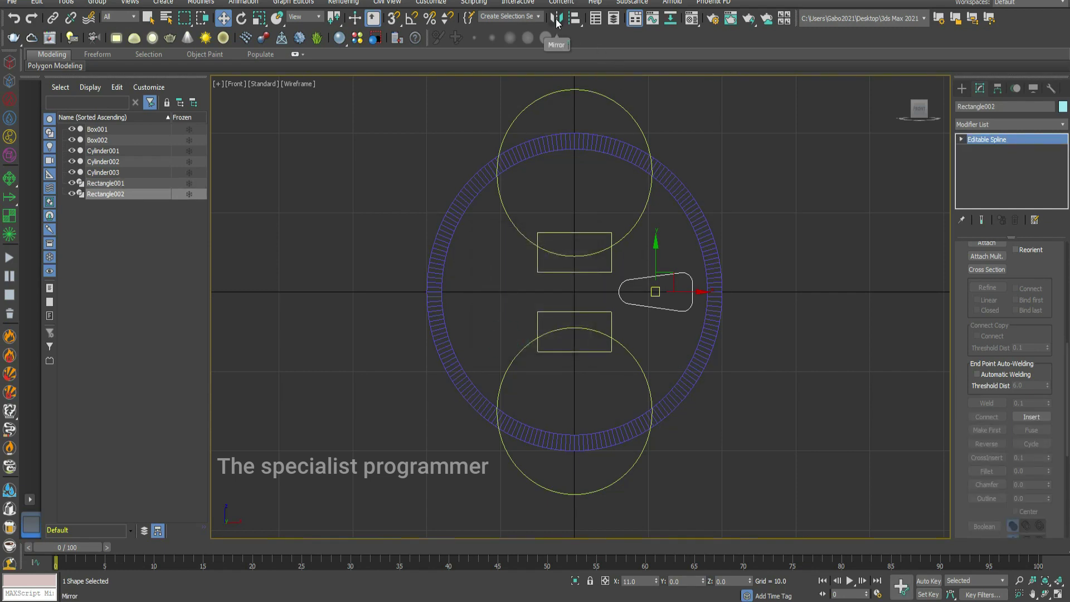
pyautogui.click(558, 23)
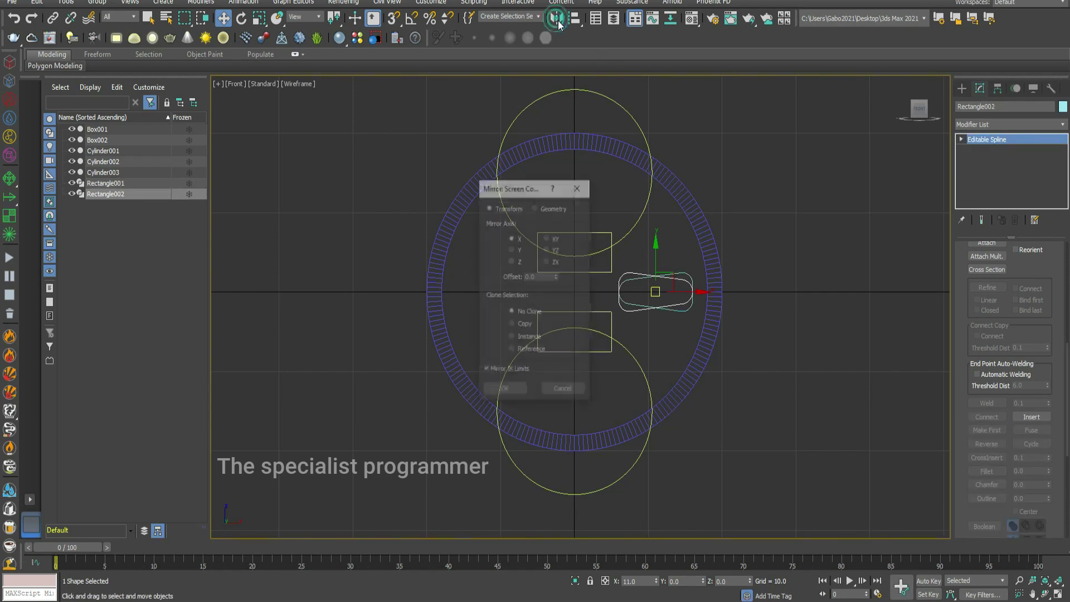
pyautogui.click(506, 391)
pyautogui.moveTo(662, 291); pyautogui.dragTo(495, 292)
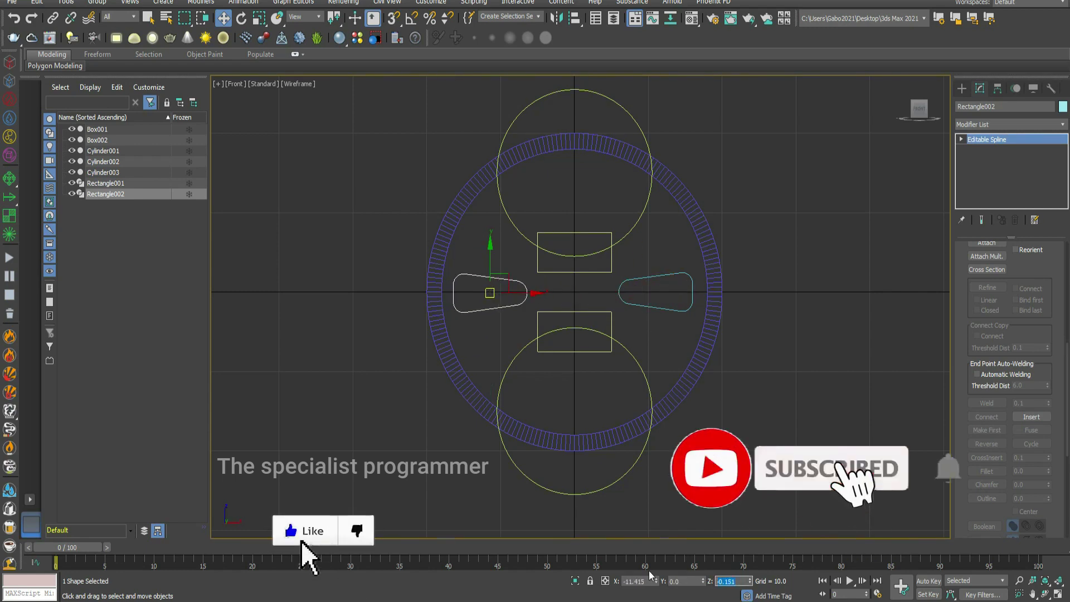
pyautogui.write('0')
pyautogui.press('Return')
pyautogui.doubleClick(638, 581)
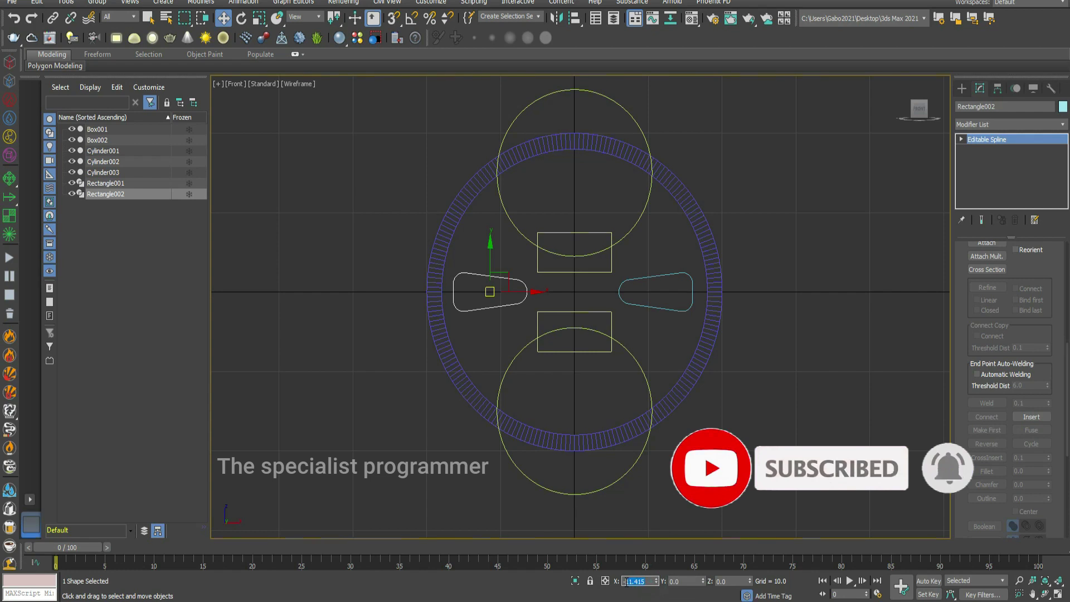
pyautogui.write('-11')
pyautogui.doubleClick(680, 581)
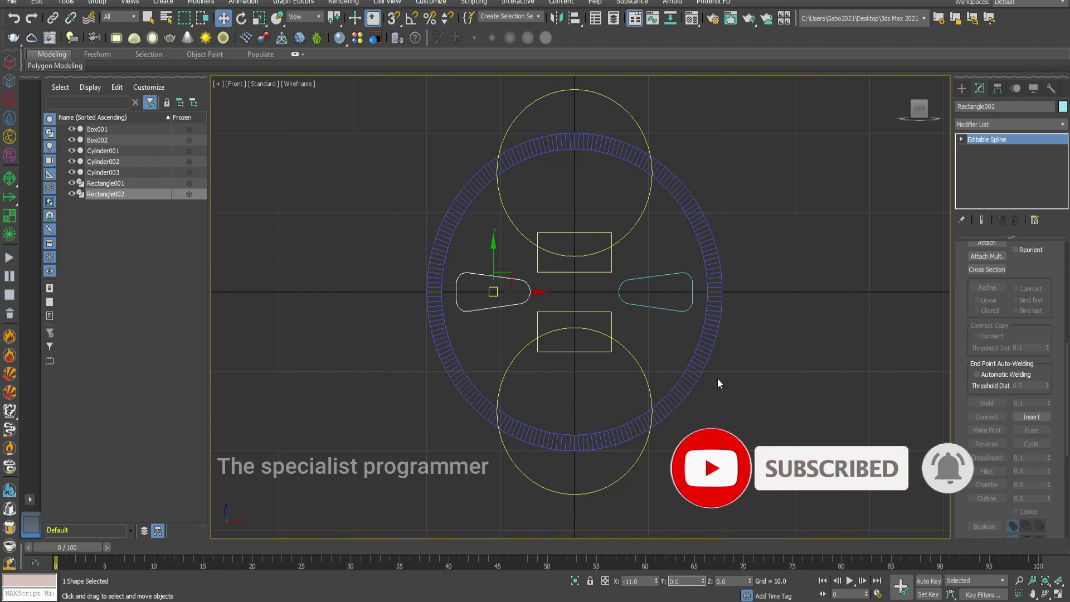
pyautogui.hotkey('alt', 'w')
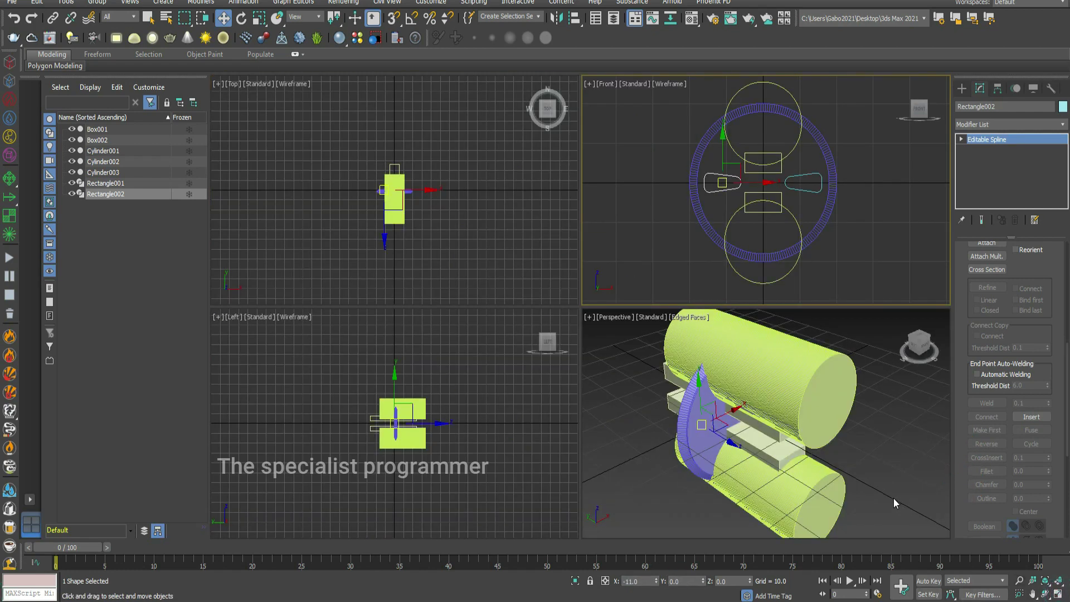
# - Extrude both Rectangle shapes 28.5 units and move the blocks into the axe head
pyautogui.click(877, 259)
pyautogui.click(813, 175)
pyautogui.keyDown('ctrl'); pyautogui.click(720, 178); pyautogui.keyUp('ctrl')
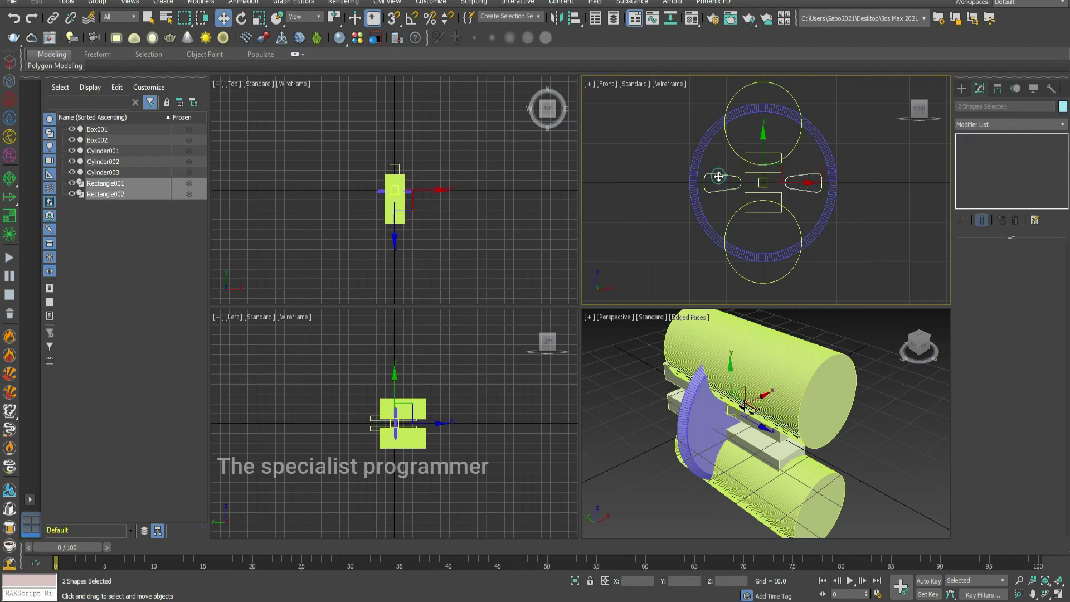
pyautogui.click(1062, 123)
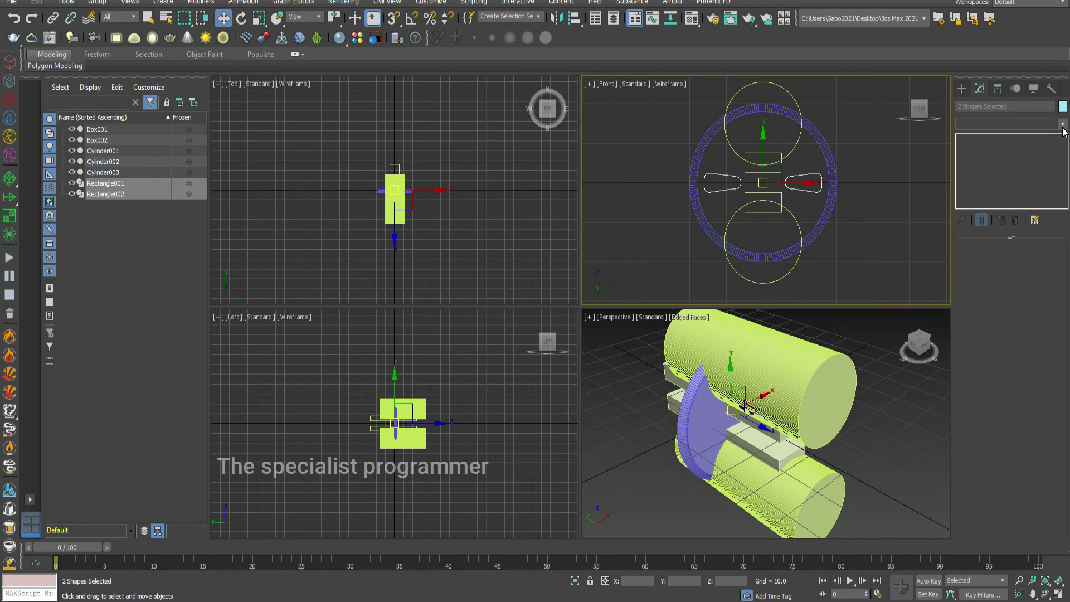
pyautogui.scroll(-5, 1068, 151)
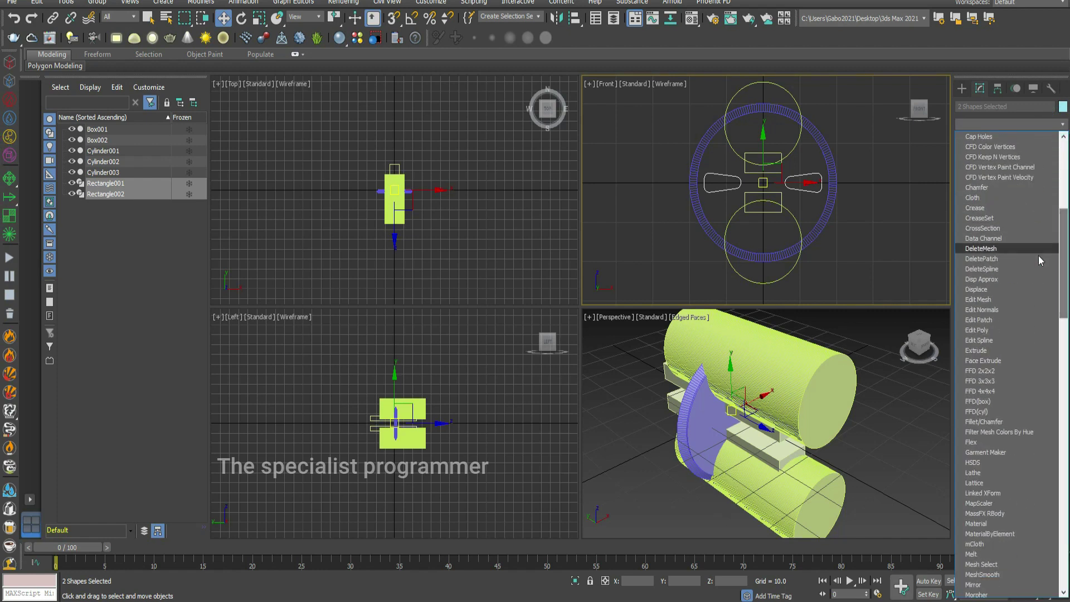
pyautogui.click(983, 350)
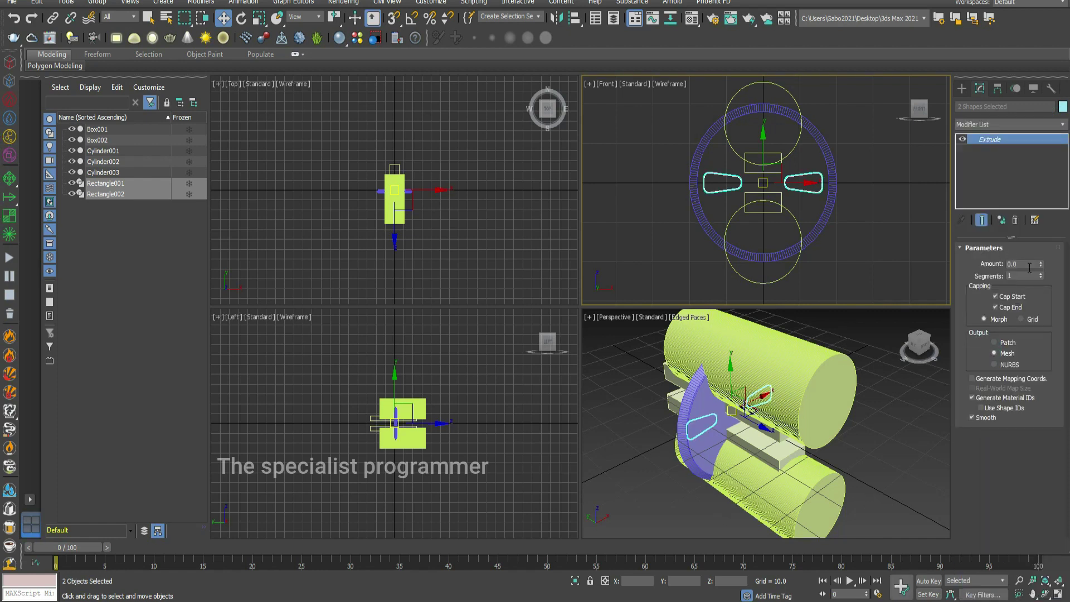
pyautogui.moveTo(1041, 265); pyautogui.dragTo(1037, 228)
pyautogui.click(749, 423)
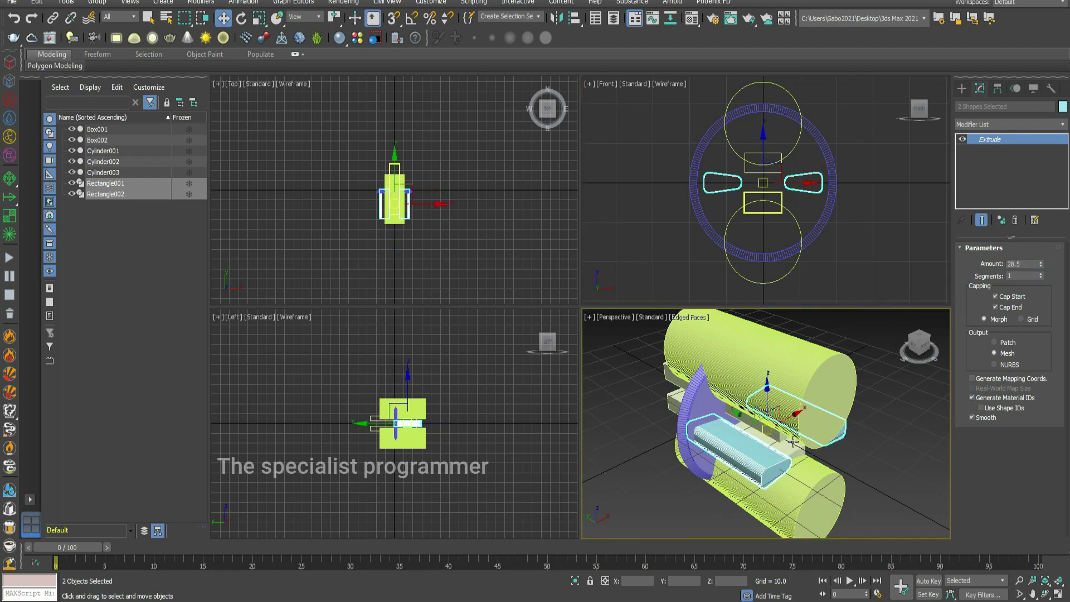
pyautogui.moveTo(748, 423); pyautogui.dragTo(719, 405)
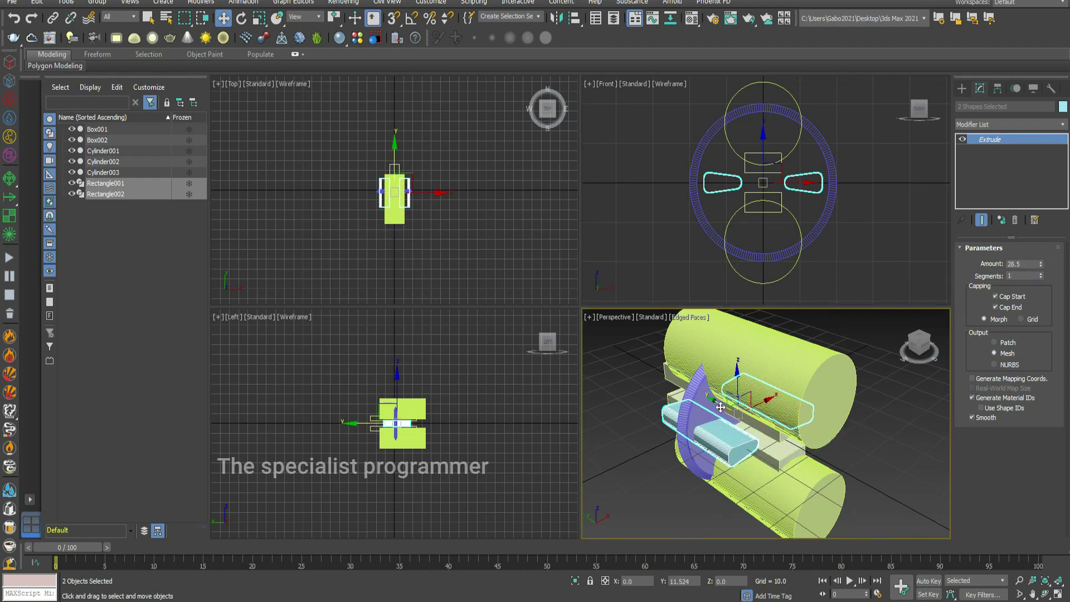
pyautogui.click(893, 432)
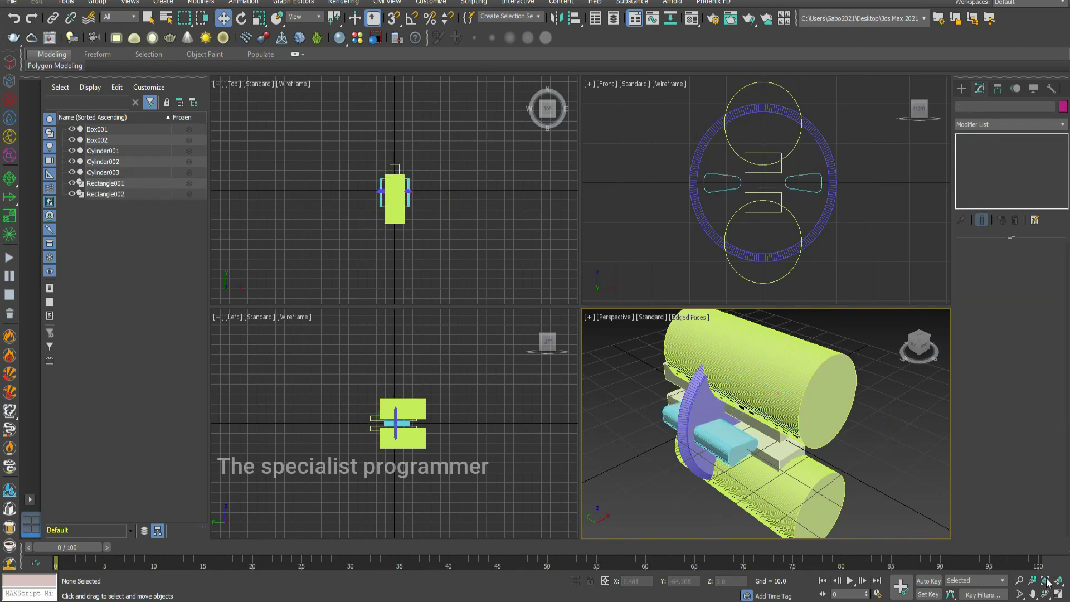
# - Maximize Perspective and make Cylinder001 a Boolean compound set to Subtract
pyautogui.hotkey('alt', 'w')
pyautogui.click(452, 288)
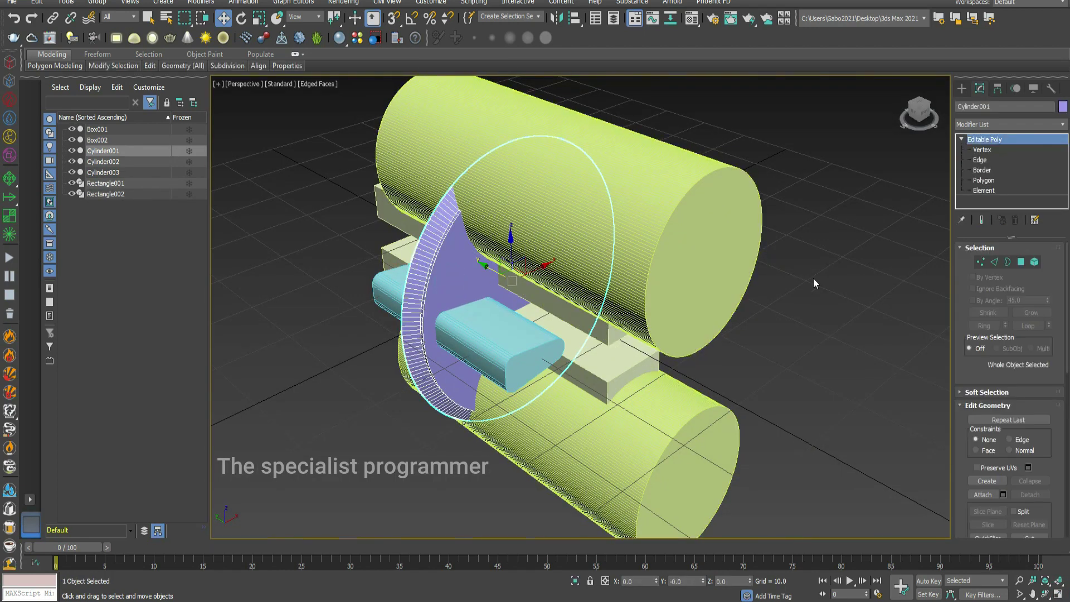
pyautogui.click(961, 88)
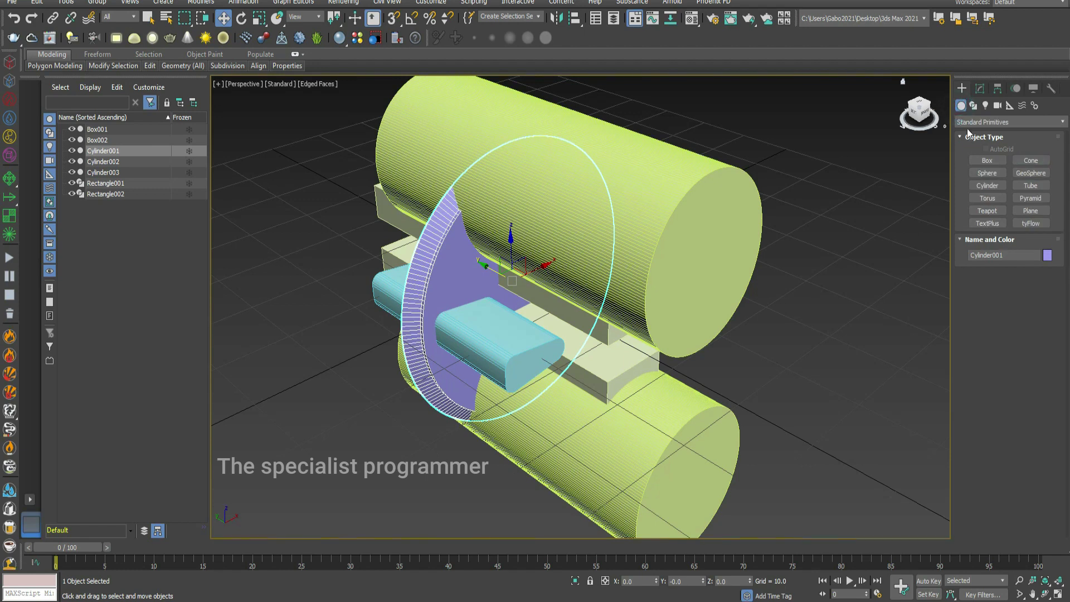
pyautogui.click(967, 122)
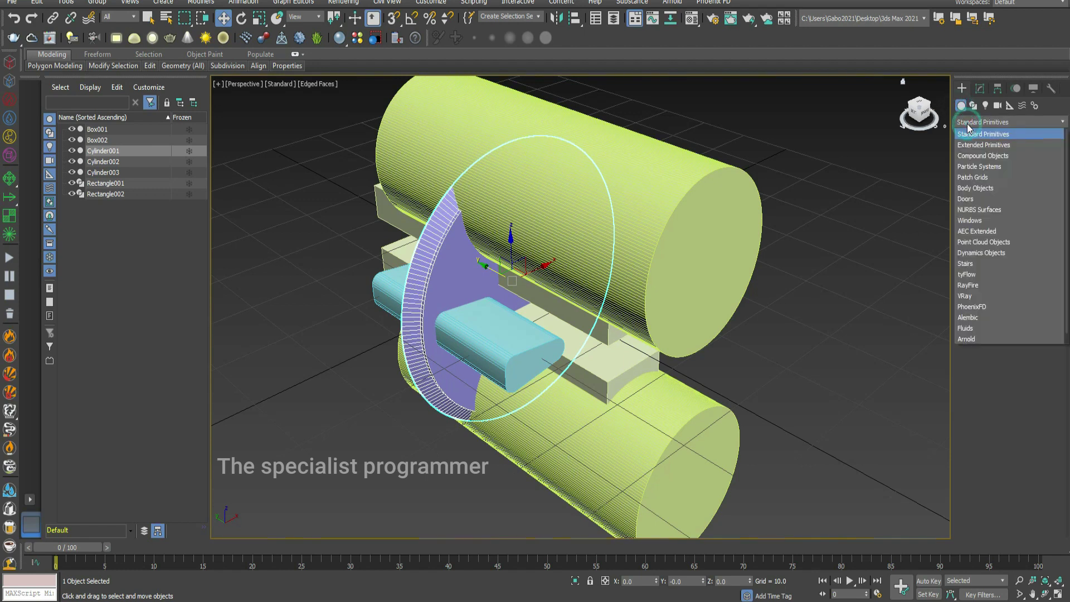
pyautogui.click(974, 156)
pyautogui.click(1030, 224)
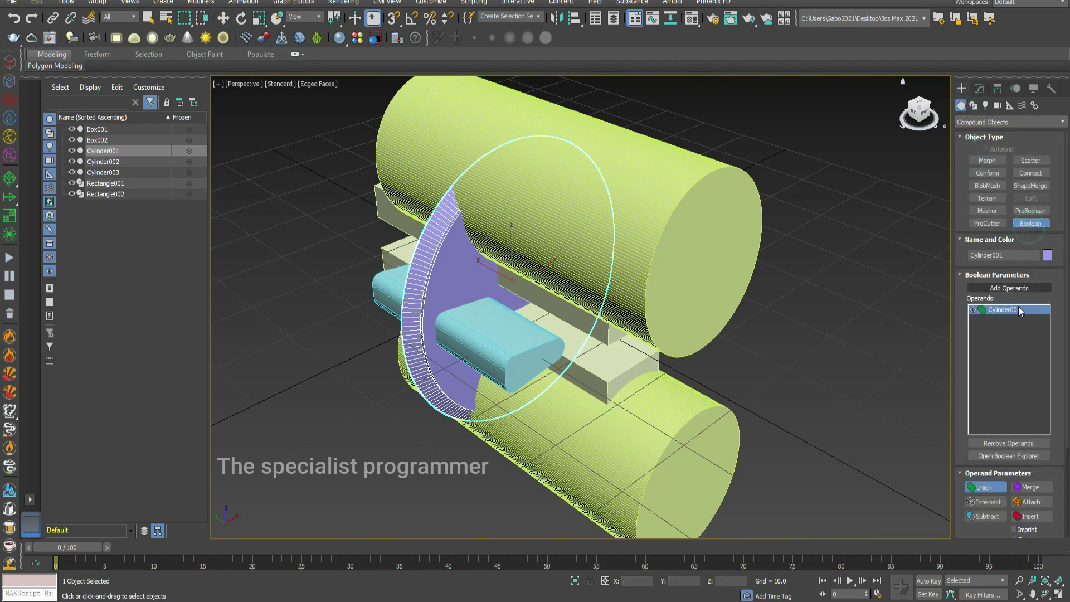
pyautogui.click(991, 518)
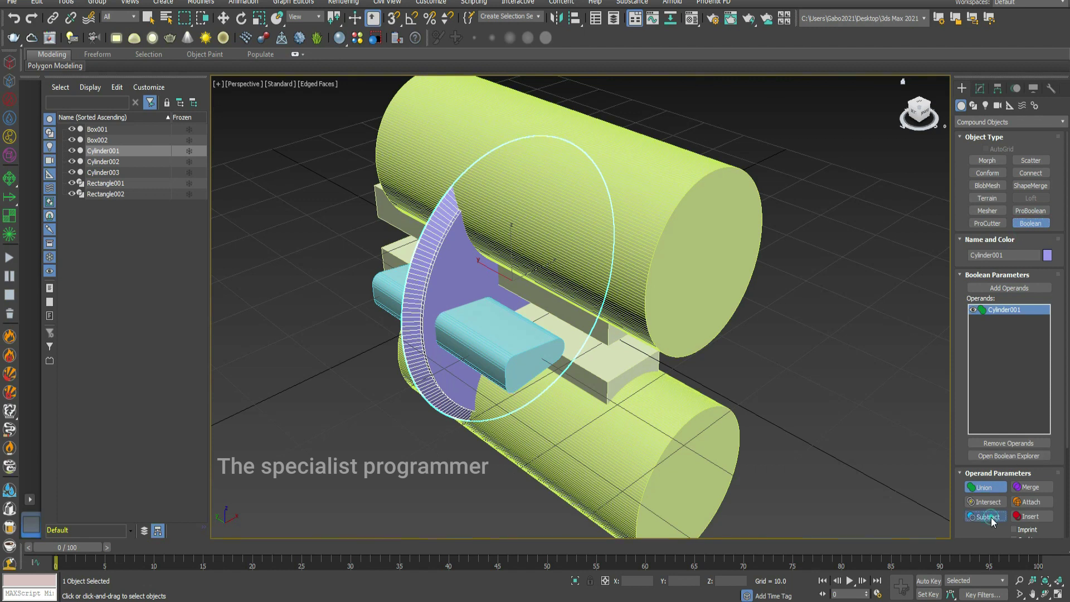
# - Subtract Cylinder002, Box001, Rectangle001, Rectangle002, Box002 and Cylinder003 from the axe
pyautogui.click(1003, 287)
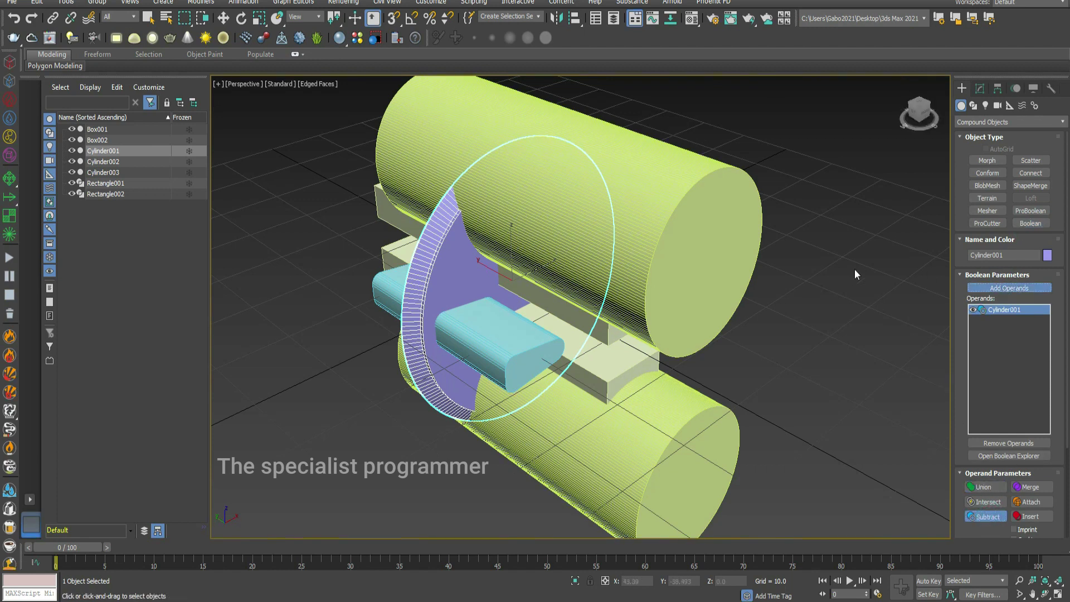
pyautogui.click(657, 214)
pyautogui.click(574, 259)
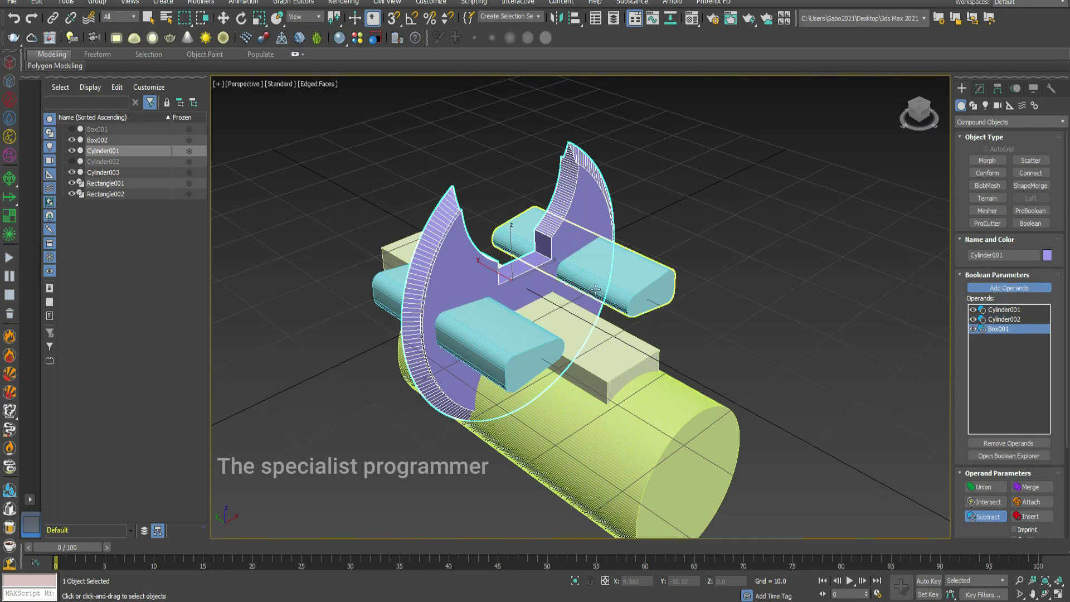
pyautogui.click(624, 279)
pyautogui.click(512, 350)
pyautogui.click(611, 368)
pyautogui.click(625, 414)
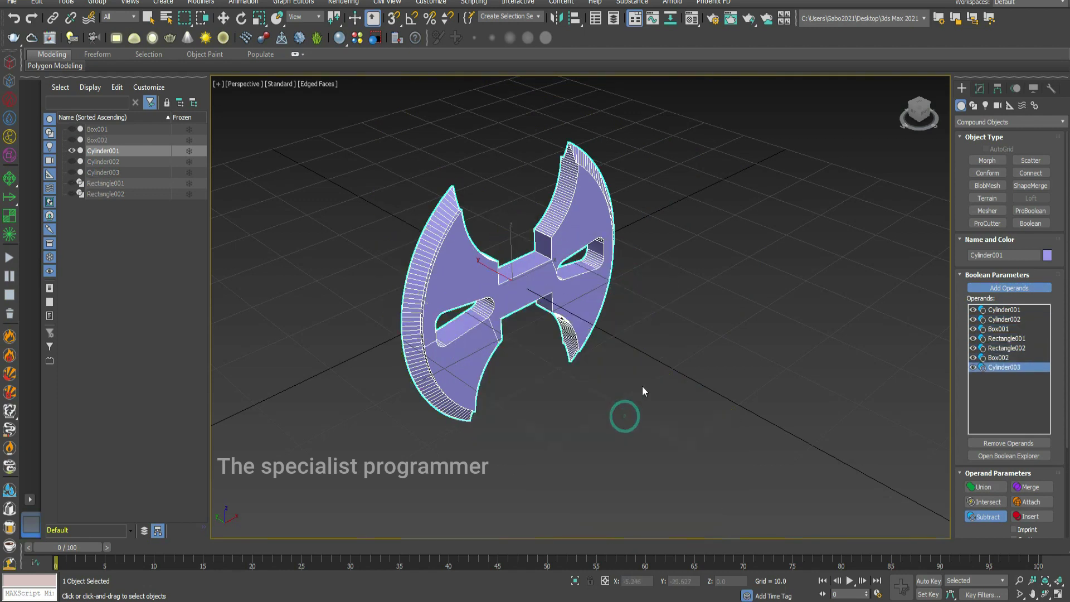
pyautogui.scroll(-3, 904, 86)
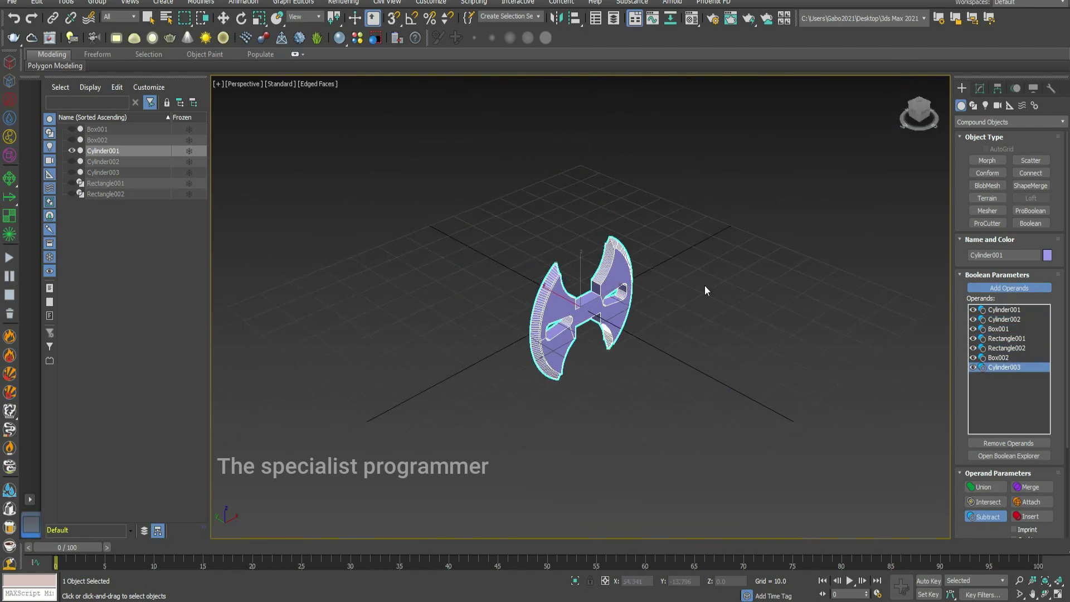
# - Orbit to inspect the axe, reset the view to Home, then maximize the Front viewport
pyautogui.keyDown('alt'); pyautogui.moveTo(705, 290); pyautogui.dragTo(588, 308, button='middle'); pyautogui.keyUp('alt')
pyautogui.scroll(4, 588, 308)
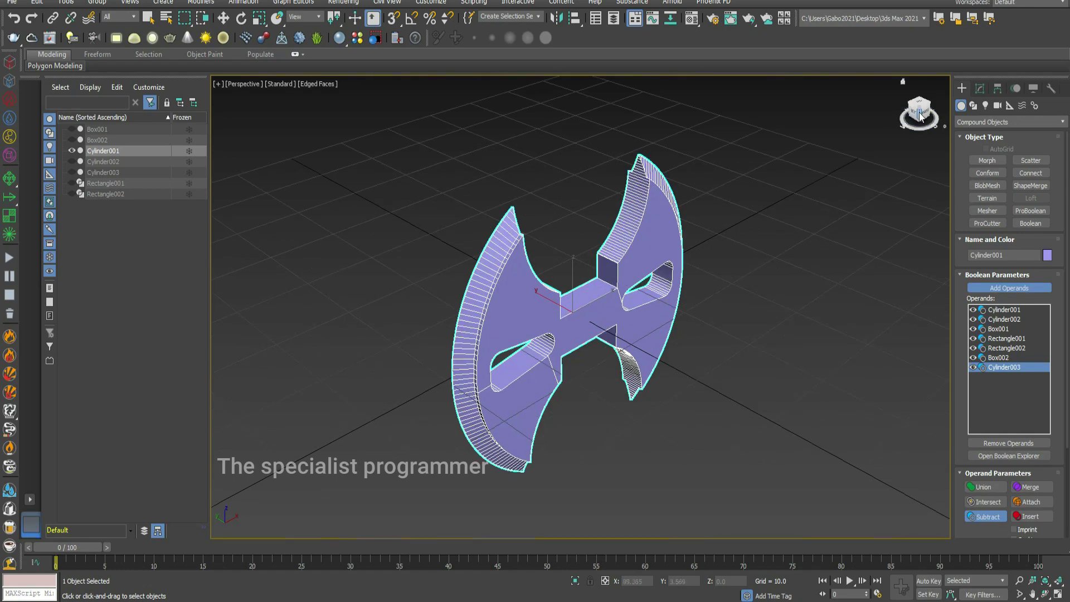
pyautogui.moveTo(920, 116); pyautogui.dragTo(921, 114)
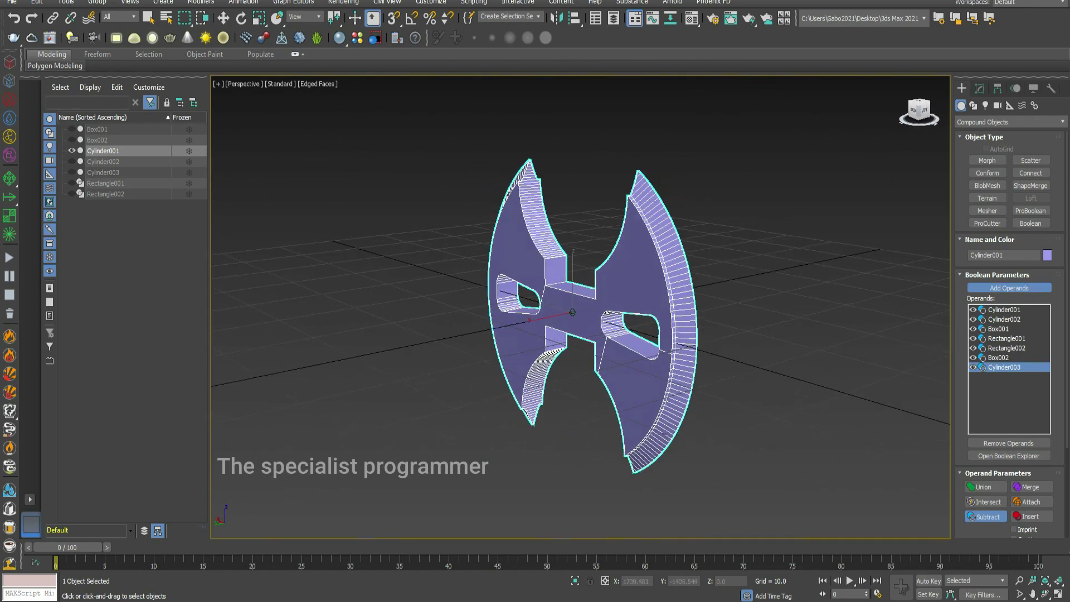
pyautogui.moveTo(923, 113); pyautogui.dragTo(931, 92)
pyautogui.click(903, 82)
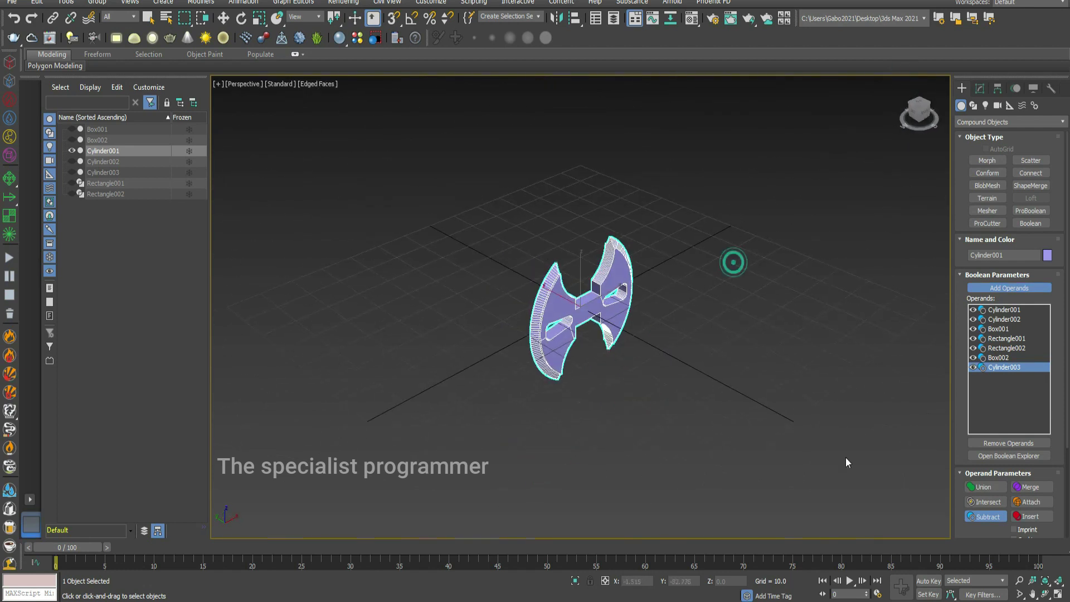
pyautogui.hotkey('alt', 'w')
pyautogui.click(802, 262)
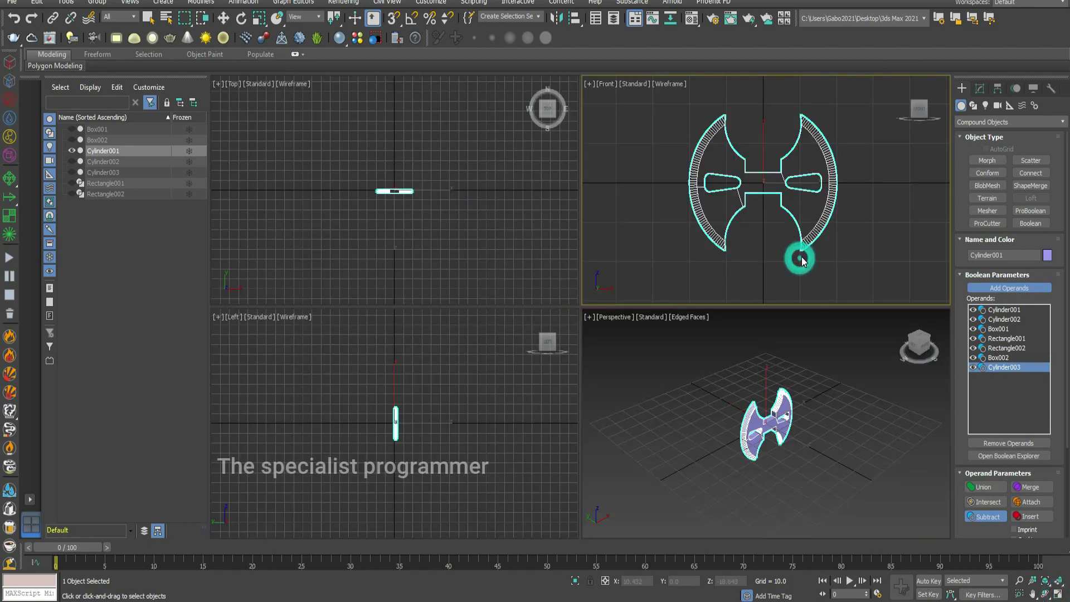
pyautogui.click(1054, 565)
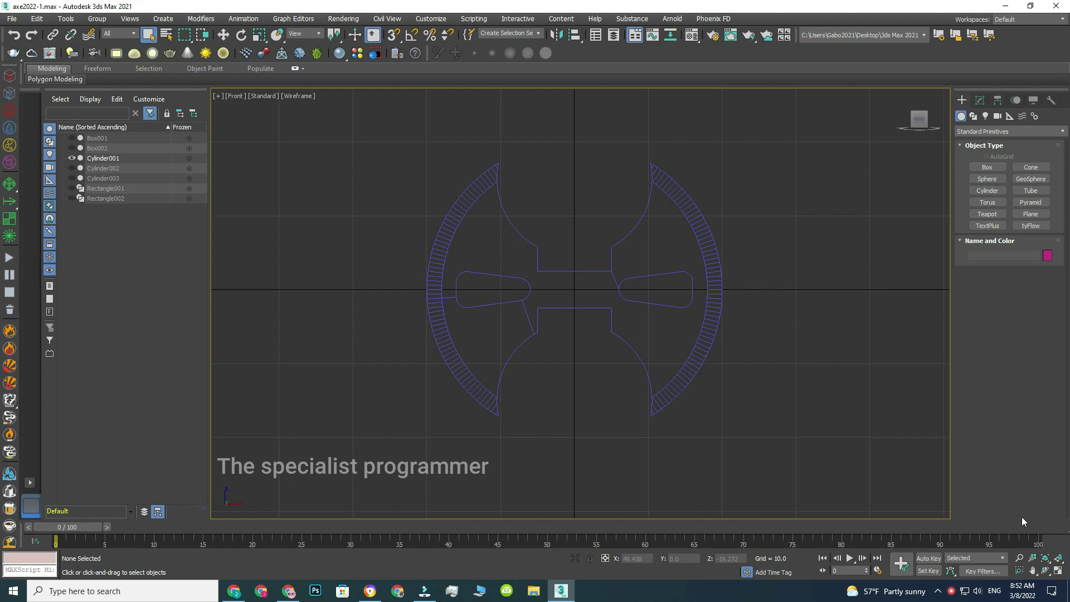
pyautogui.scroll(-2, 616, 297)
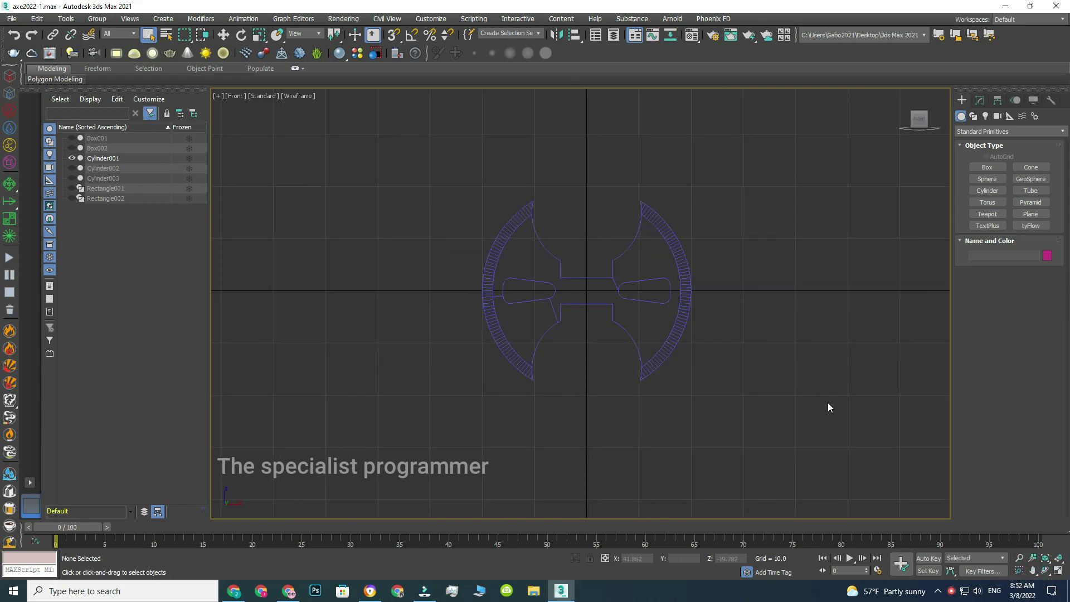
# - Pan the axe upward and start a Line spline zigzagging at the head's top centre
pyautogui.click(1033, 571)
pyautogui.moveTo(755, 347); pyautogui.dragTo(751, 253)
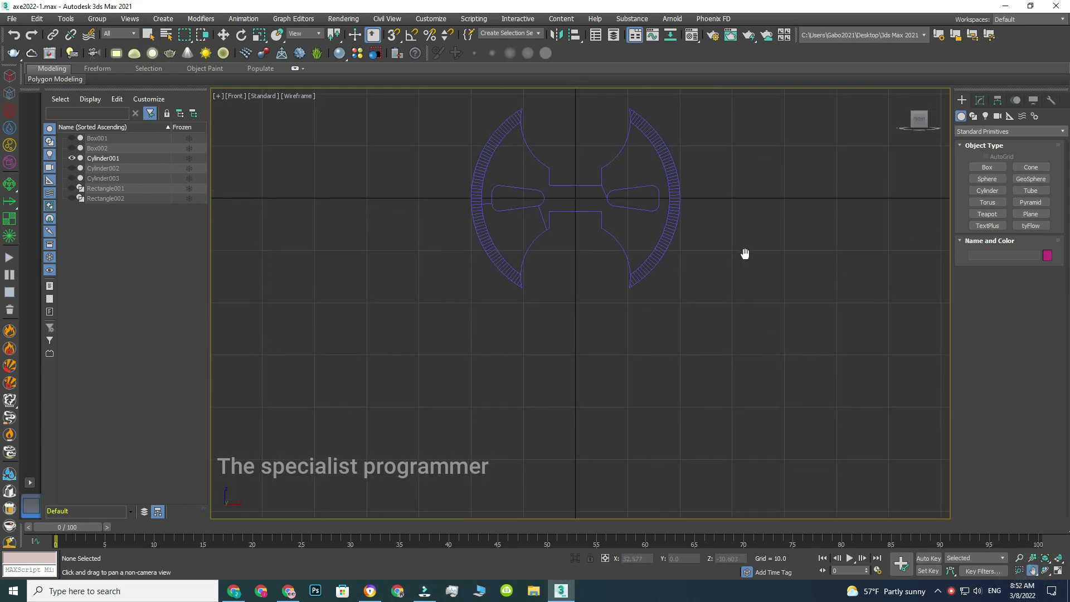
pyautogui.click(973, 115)
pyautogui.click(987, 176)
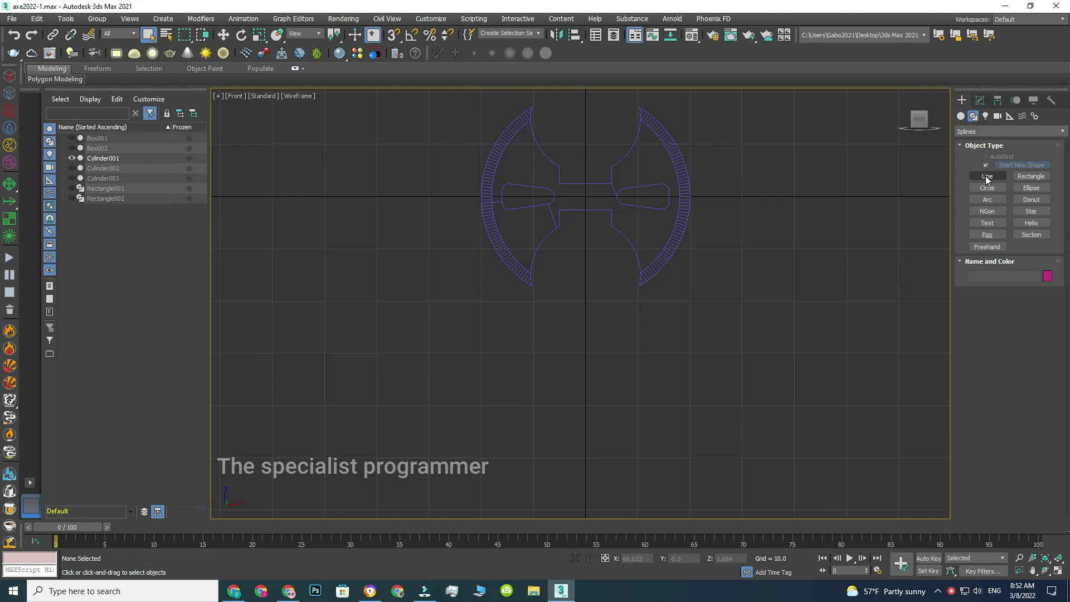
pyautogui.click(584, 116)
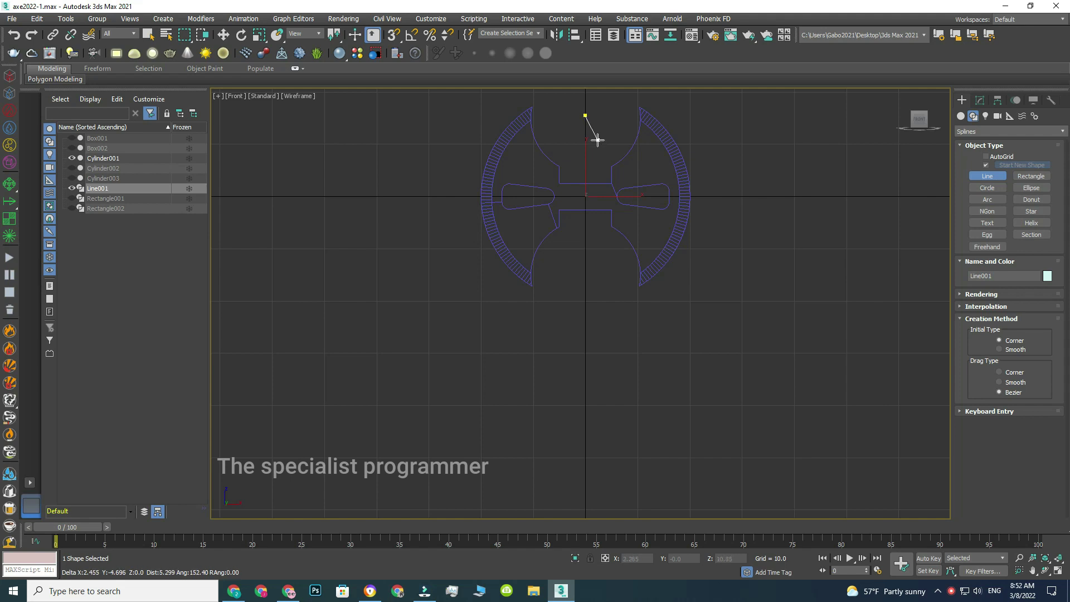
pyautogui.click(597, 139)
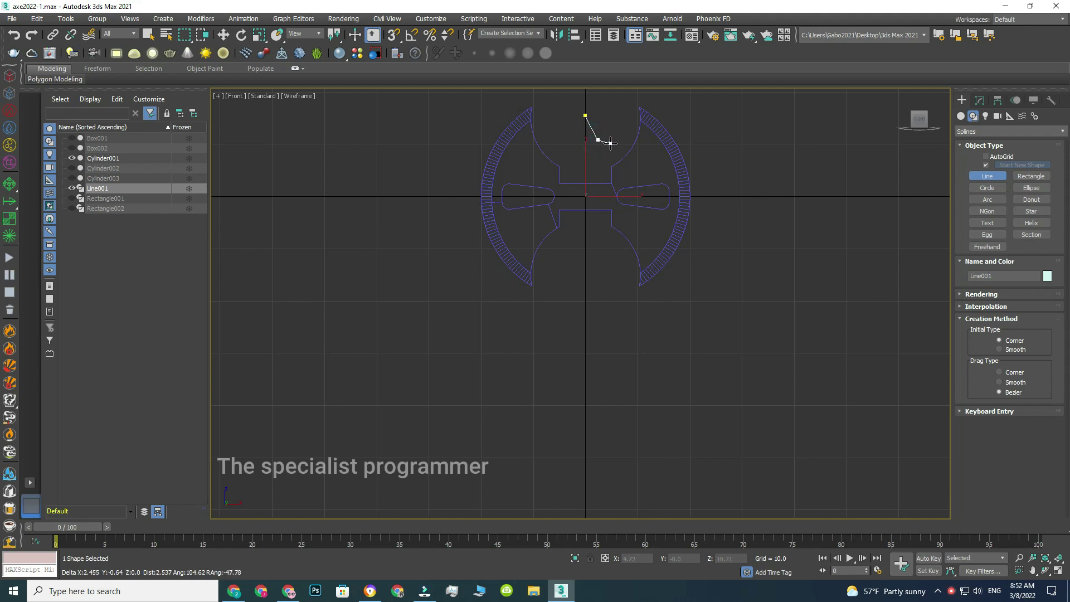
pyautogui.click(610, 143)
pyautogui.click(597, 152)
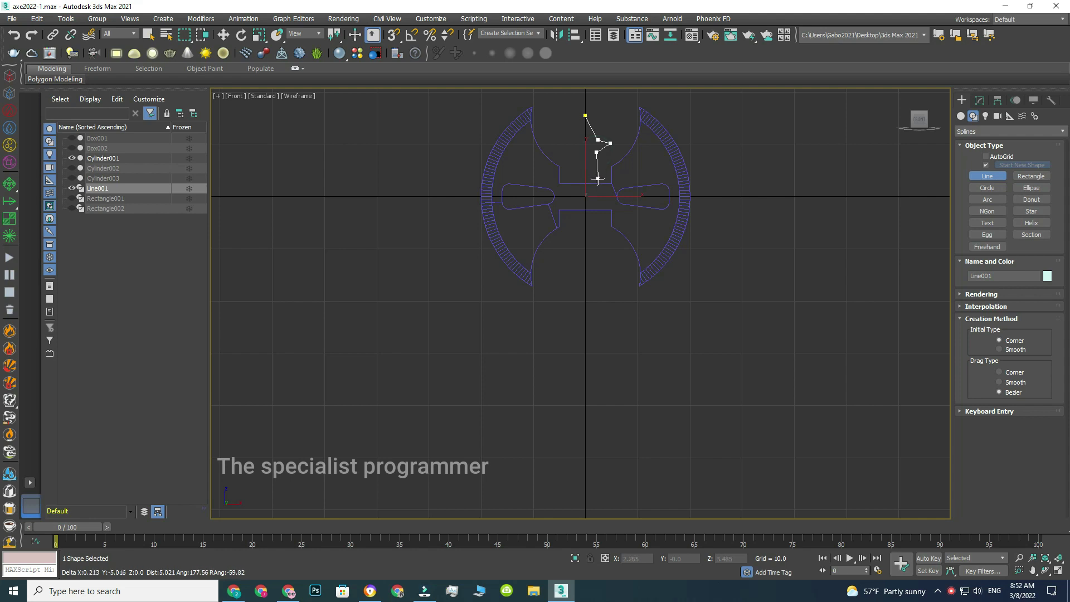
# - Continue the zigzag down through the head and extend the line far below as the handle
pyautogui.click(606, 173)
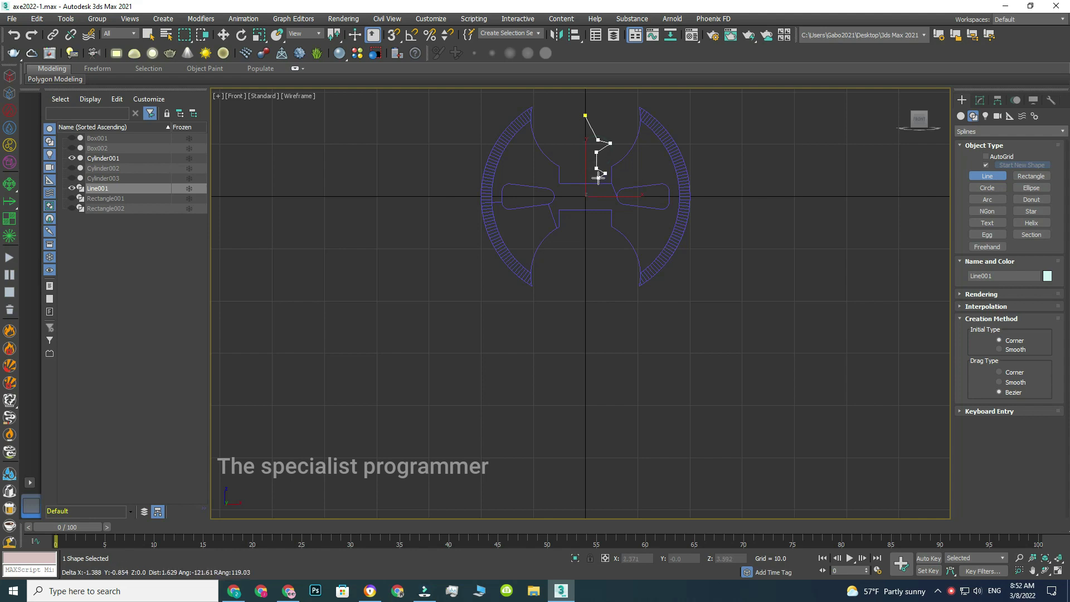
pyautogui.click(605, 223)
pyautogui.click(599, 229)
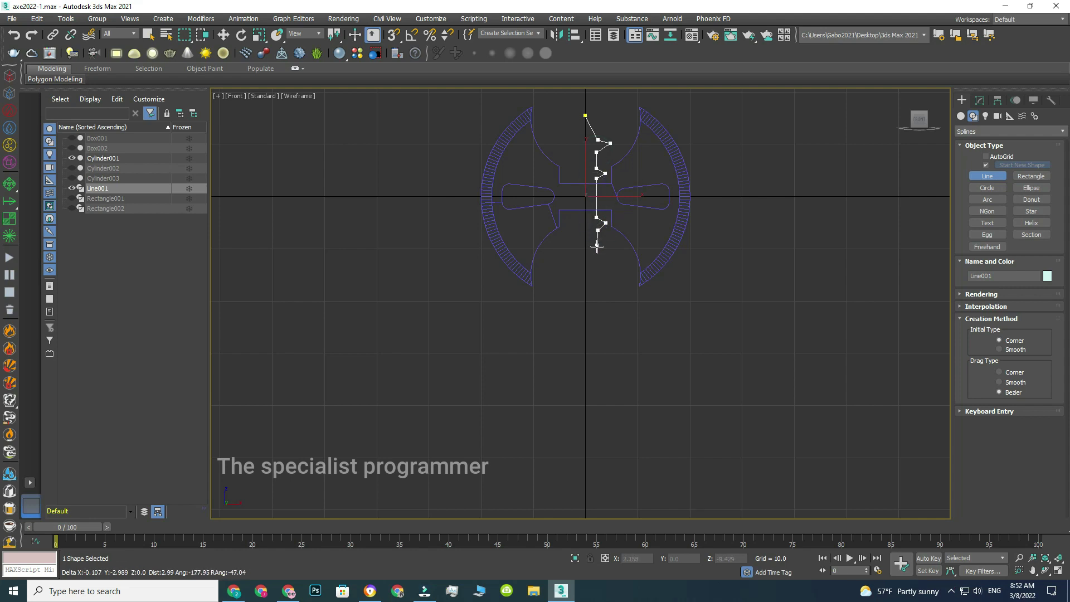
pyautogui.click(598, 302)
pyautogui.click(600, 317)
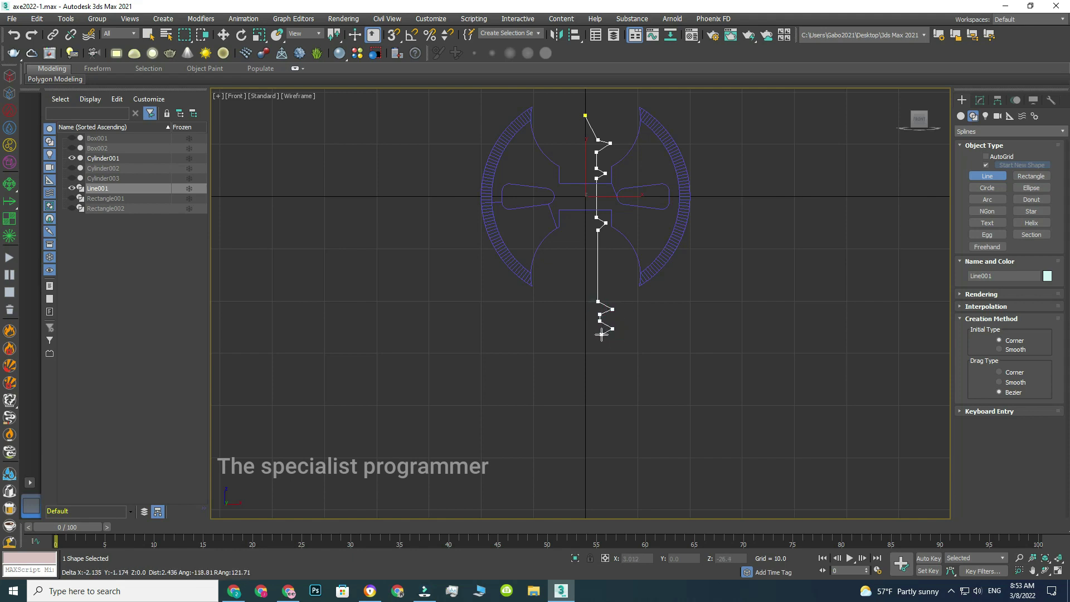
pyautogui.click(601, 335)
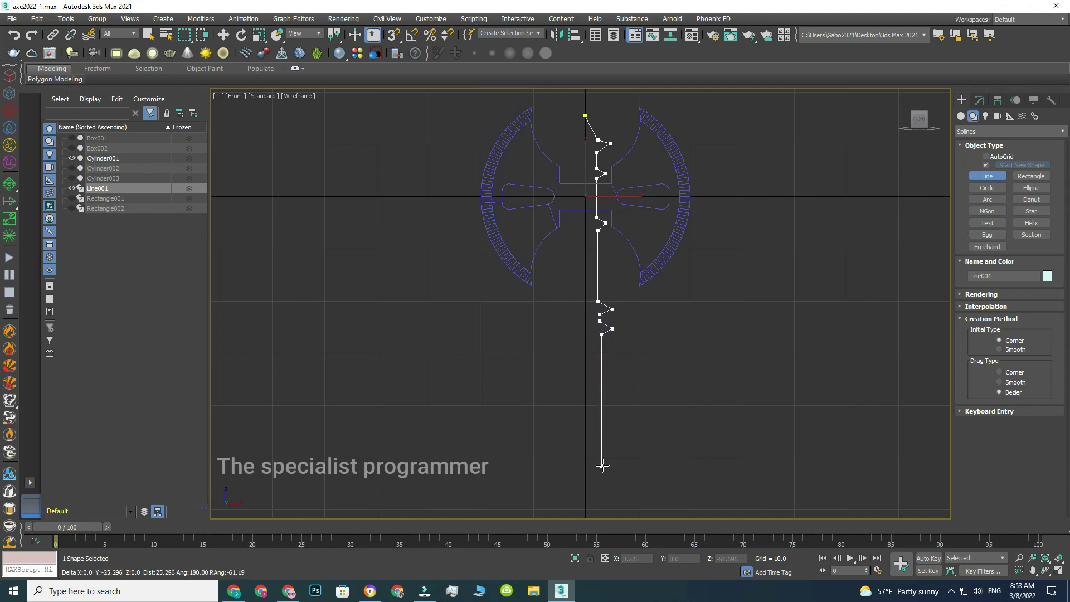
pyautogui.click(605, 502)
pyautogui.rightClick(605, 502)
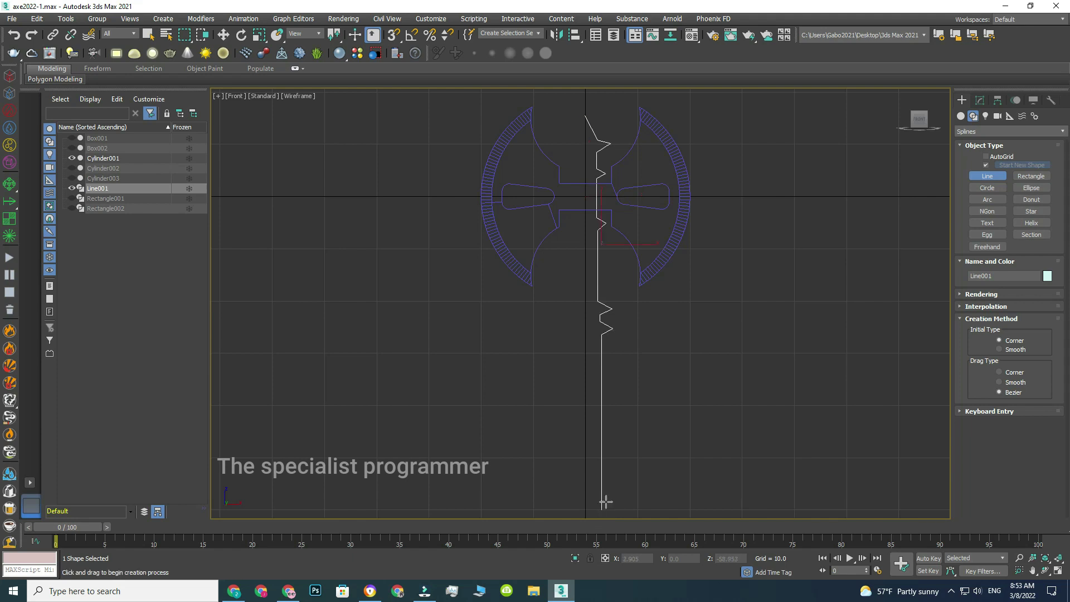
# - Enter the line's Vertex level and begin inserting vertices at its bottom end
pyautogui.click(980, 99)
pyautogui.click(962, 147)
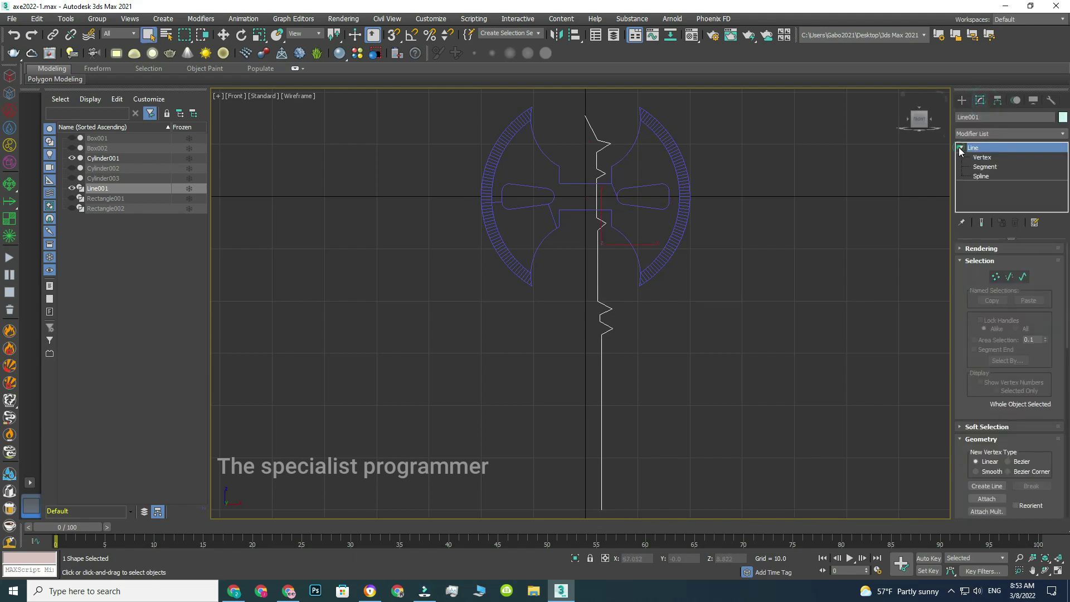
pyautogui.scroll(-2, 1029, 338)
pyautogui.click(1033, 570)
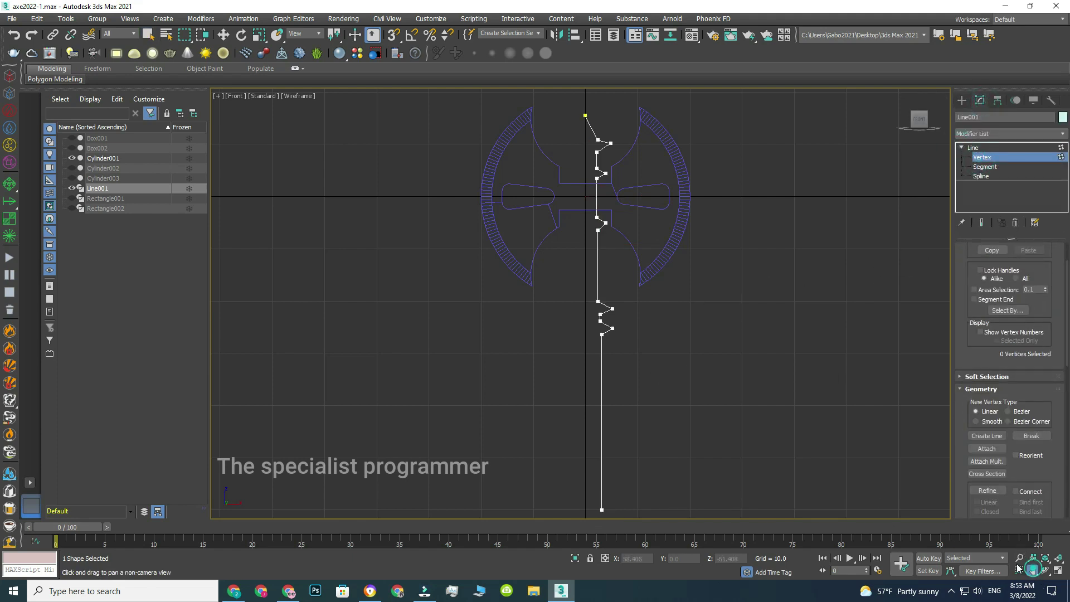
pyautogui.moveTo(717, 408); pyautogui.dragTo(708, 267)
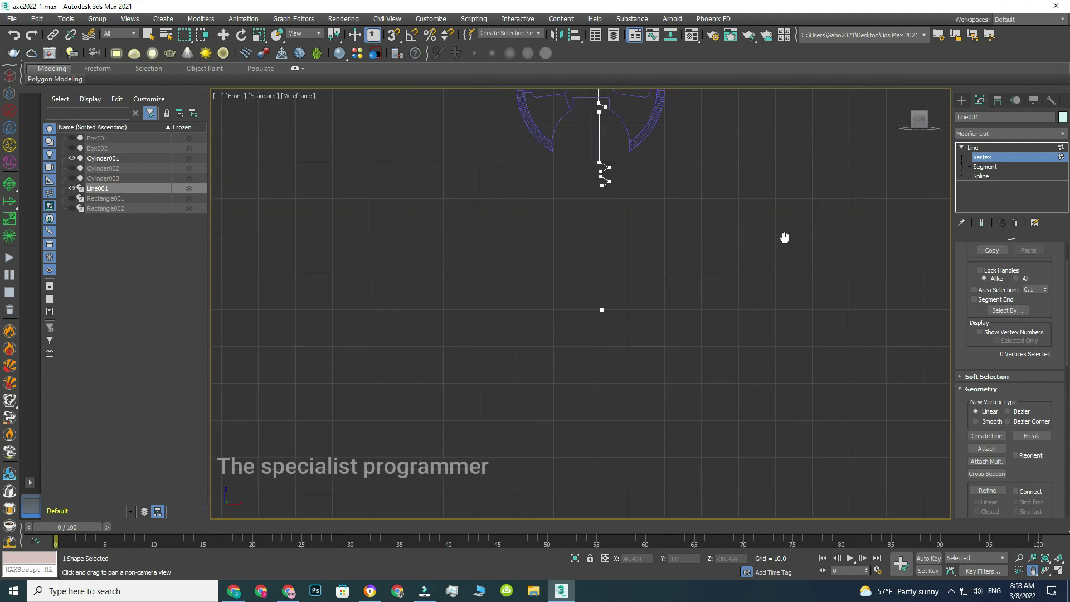
pyautogui.scroll(-4, 1034, 398)
pyautogui.scroll(-2, 1033, 395)
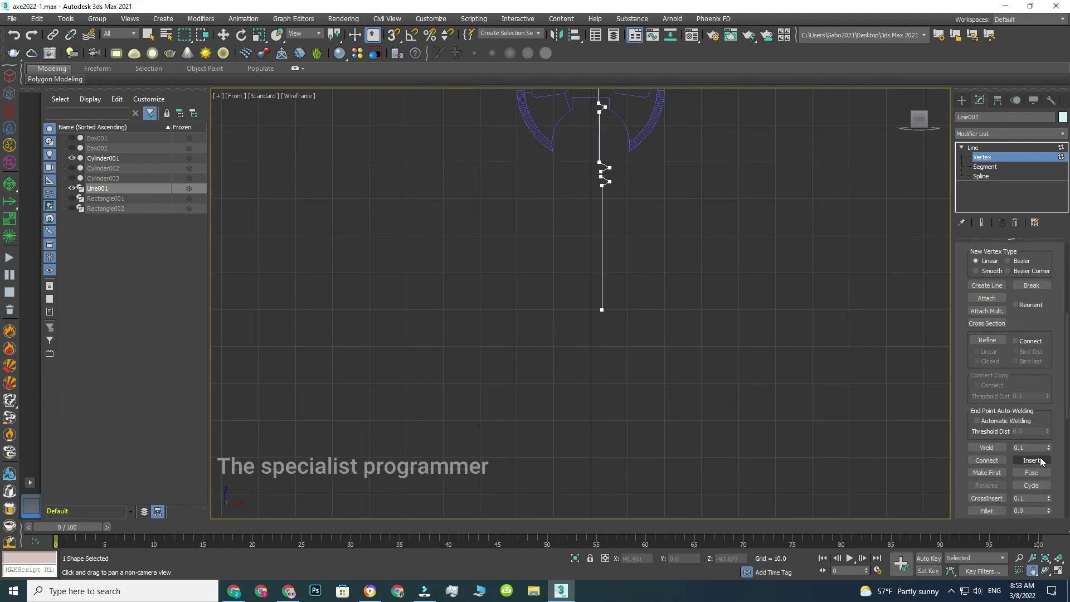
pyautogui.click(602, 309)
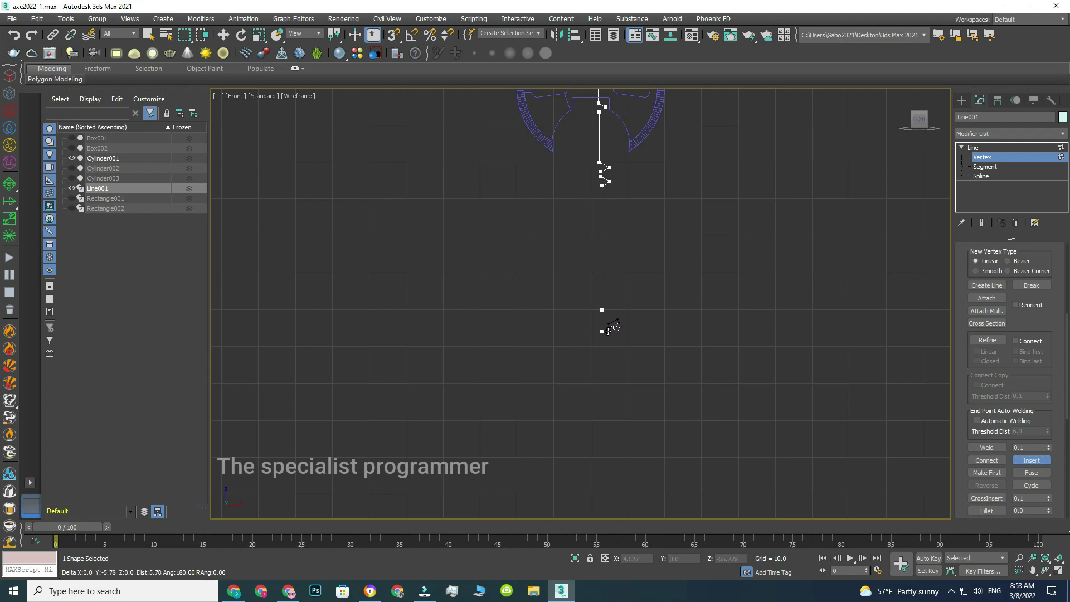
# - Add a second zigzag and a short tail at the handle's bottom
pyautogui.click(602, 332)
pyautogui.click(614, 340)
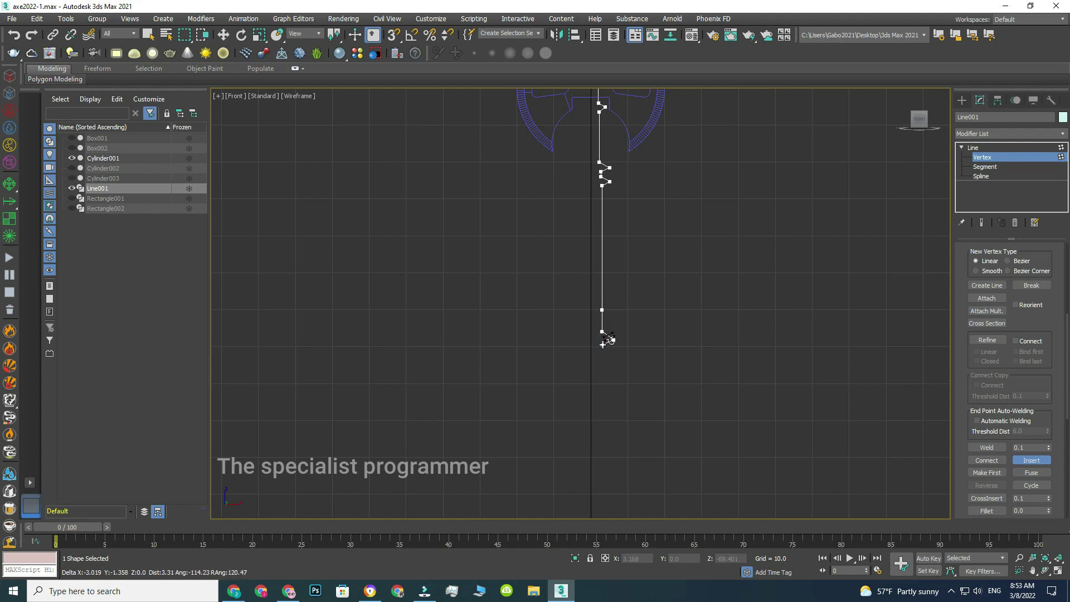
pyautogui.click(602, 346)
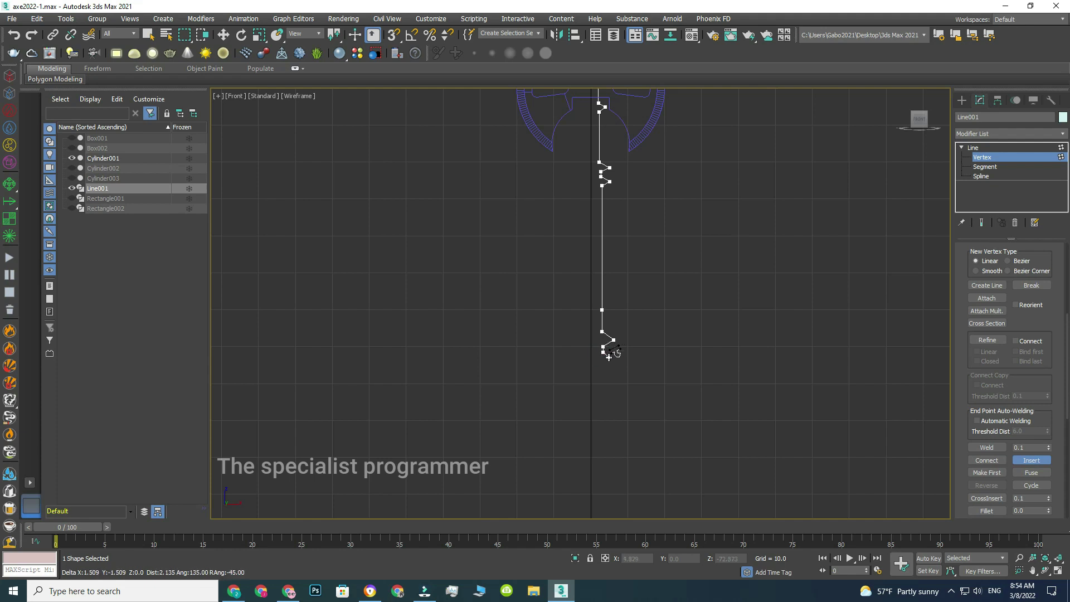
pyautogui.click(612, 354)
pyautogui.click(605, 366)
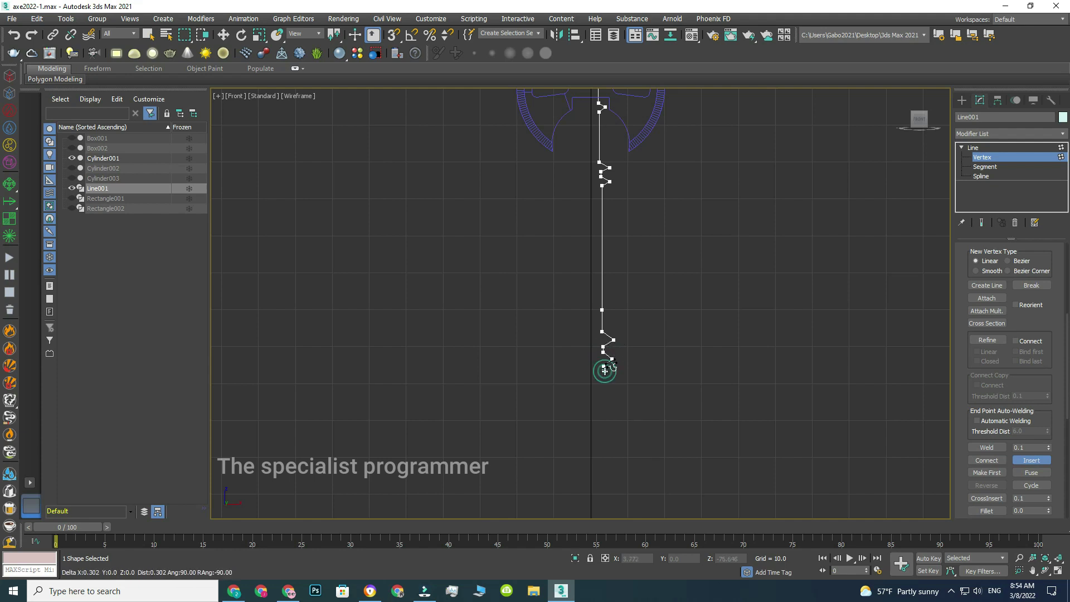
pyautogui.click(605, 387)
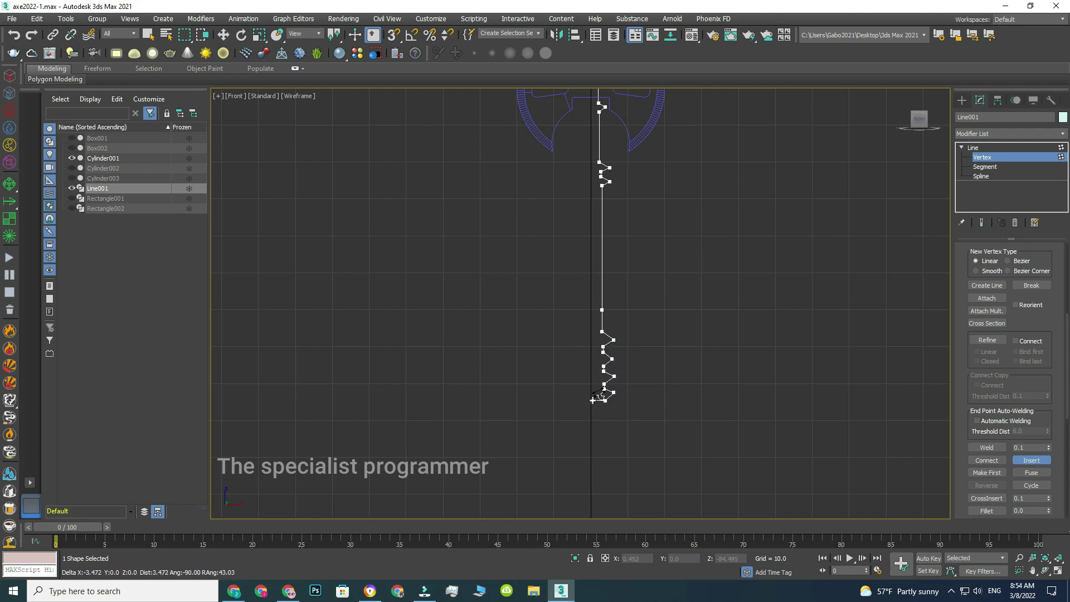
pyautogui.click(998, 99)
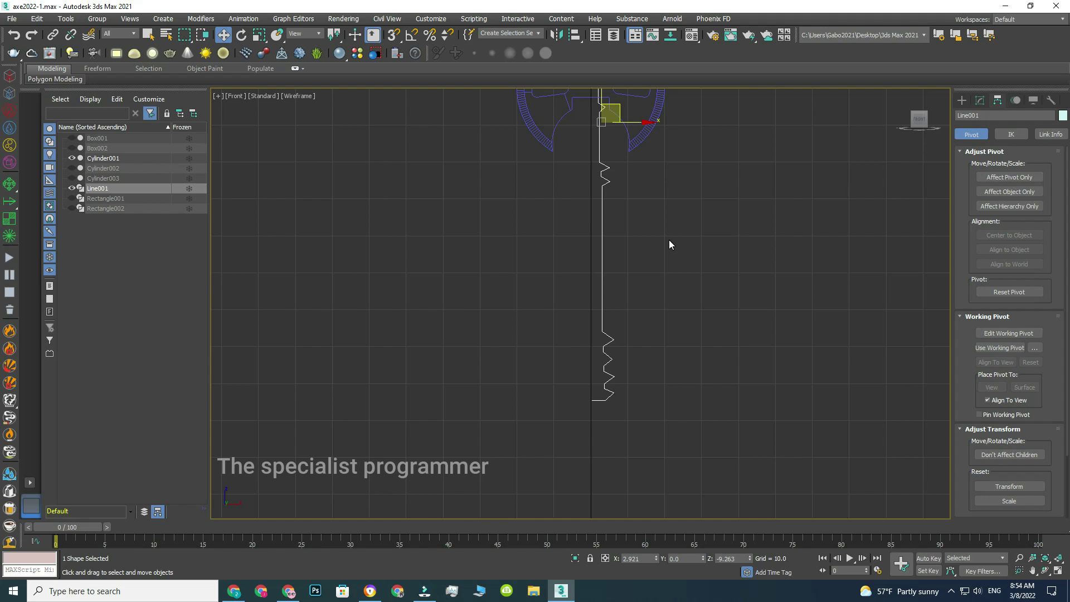
pyautogui.scroll(-2, 669, 245)
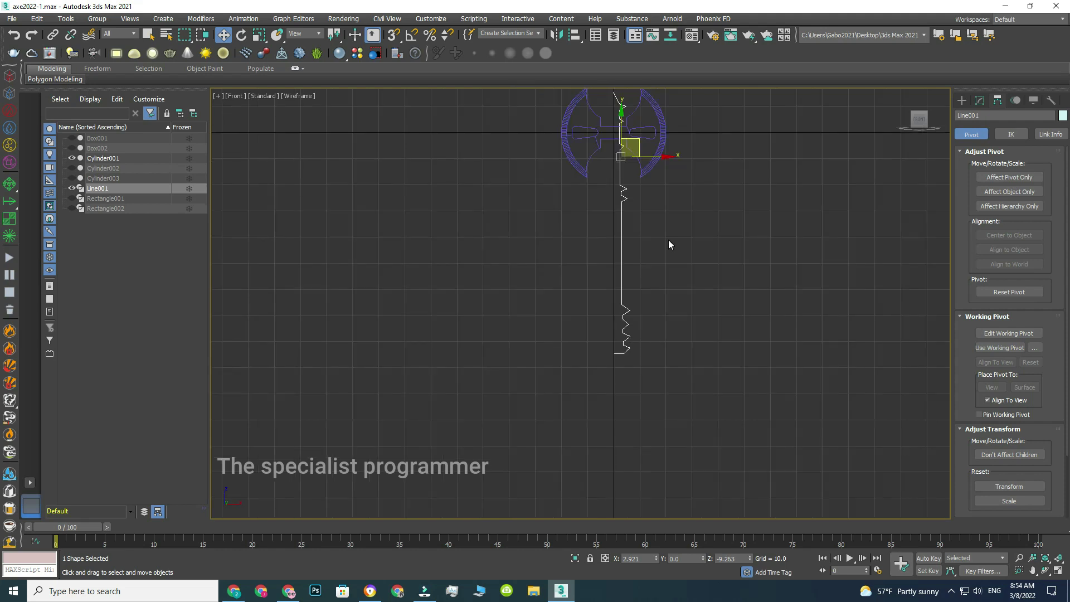
# - With Affect Pivot Only, move the handle line's pivot to its bottom end on the centre axis
pyautogui.click(1015, 181)
pyautogui.click(1012, 237)
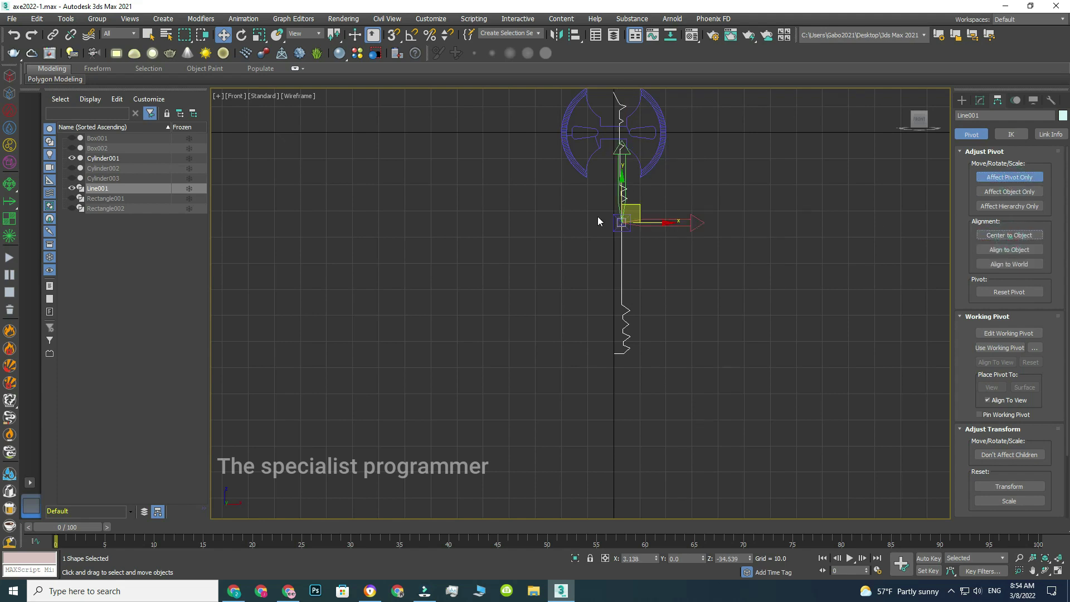
pyautogui.moveTo(622, 224); pyautogui.dragTo(622, 352)
pyautogui.scroll(5, 624, 351)
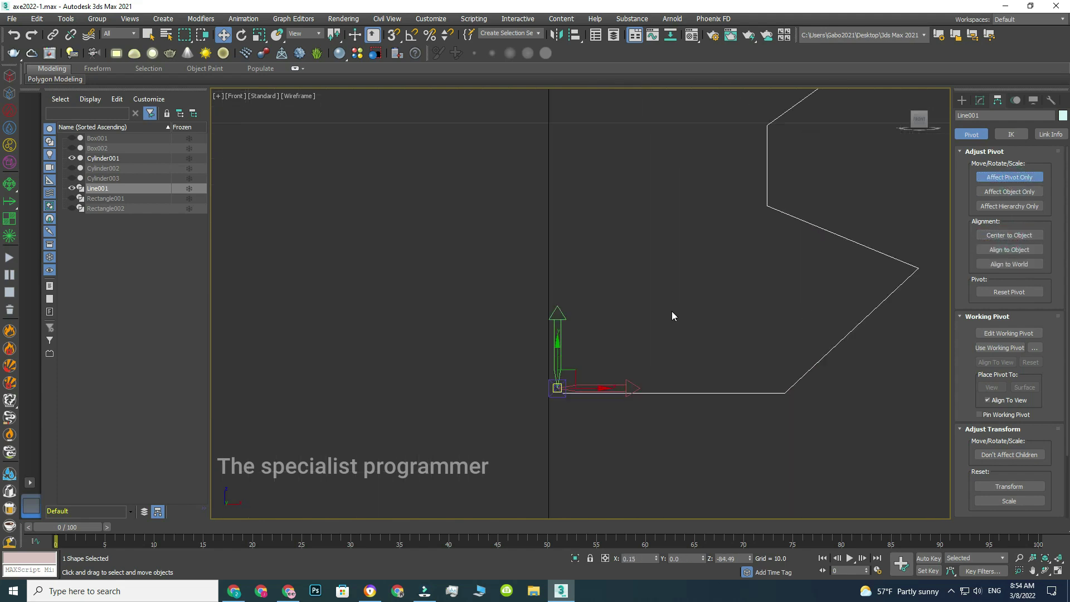
pyautogui.moveTo(560, 387); pyautogui.dragTo(550, 393)
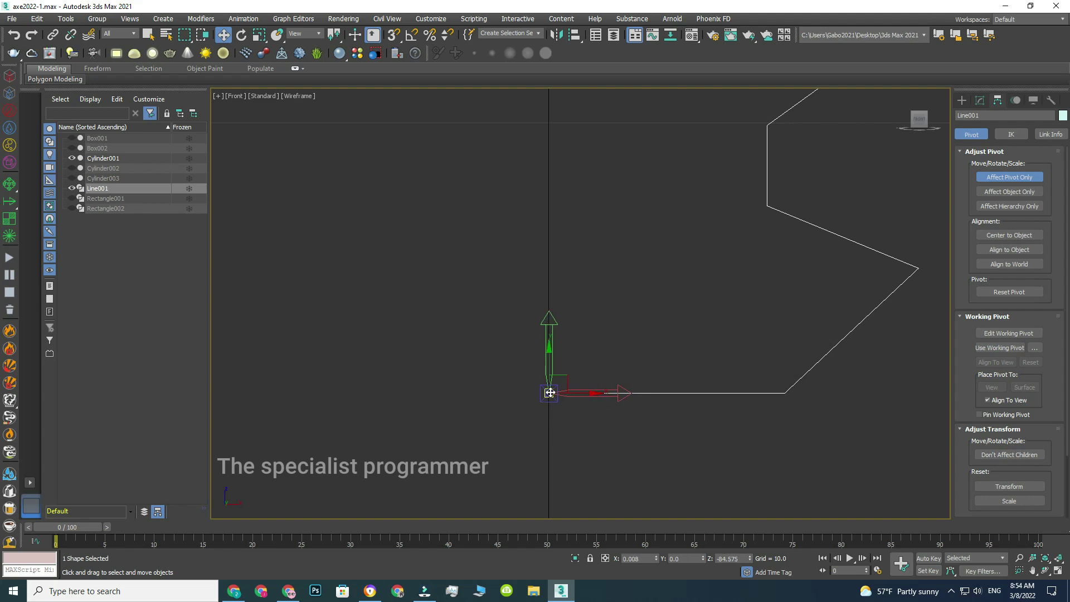
# - Box-select all the handle spline's vertices and fillet them to about 1.9
pyautogui.click(980, 100)
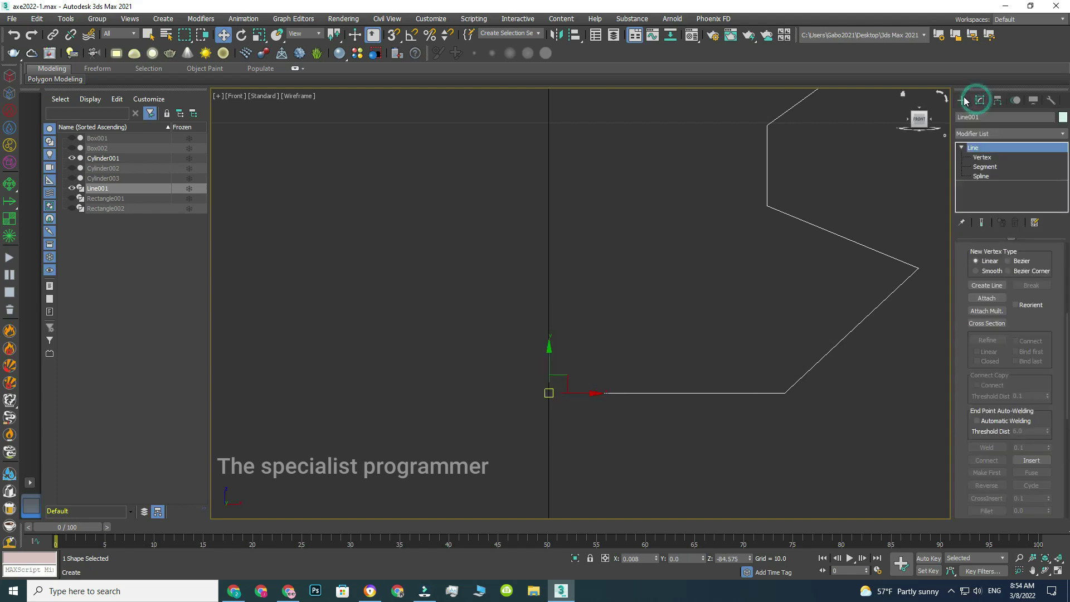
pyautogui.click(983, 157)
pyautogui.scroll(-3, 970, 318)
pyautogui.scroll(-3, 979, 351)
pyautogui.scroll(-3, 985, 394)
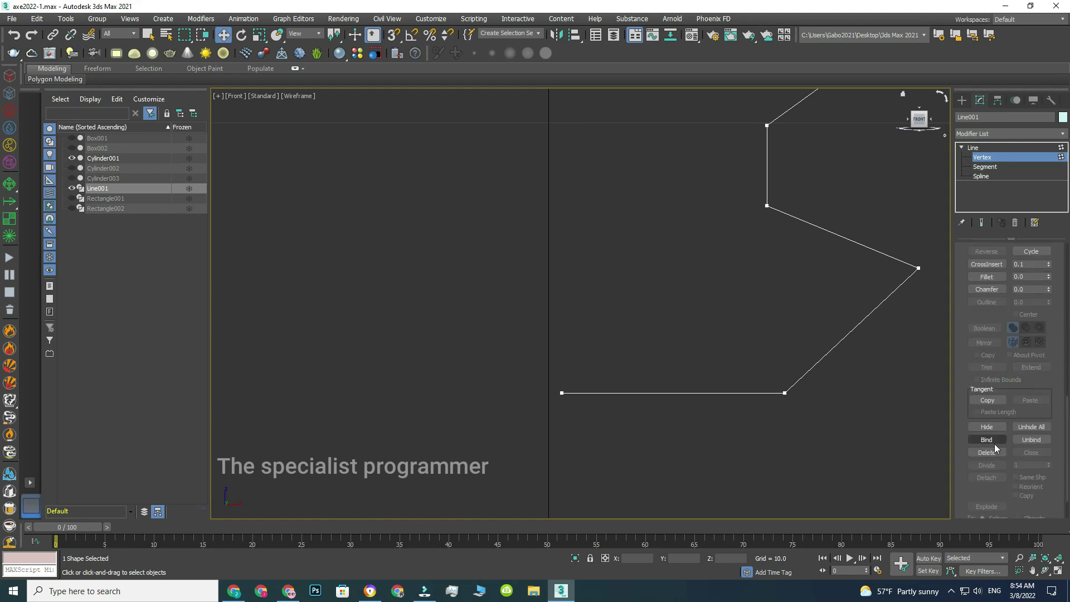
pyautogui.scroll(-3, 996, 421)
pyautogui.scroll(2, 996, 418)
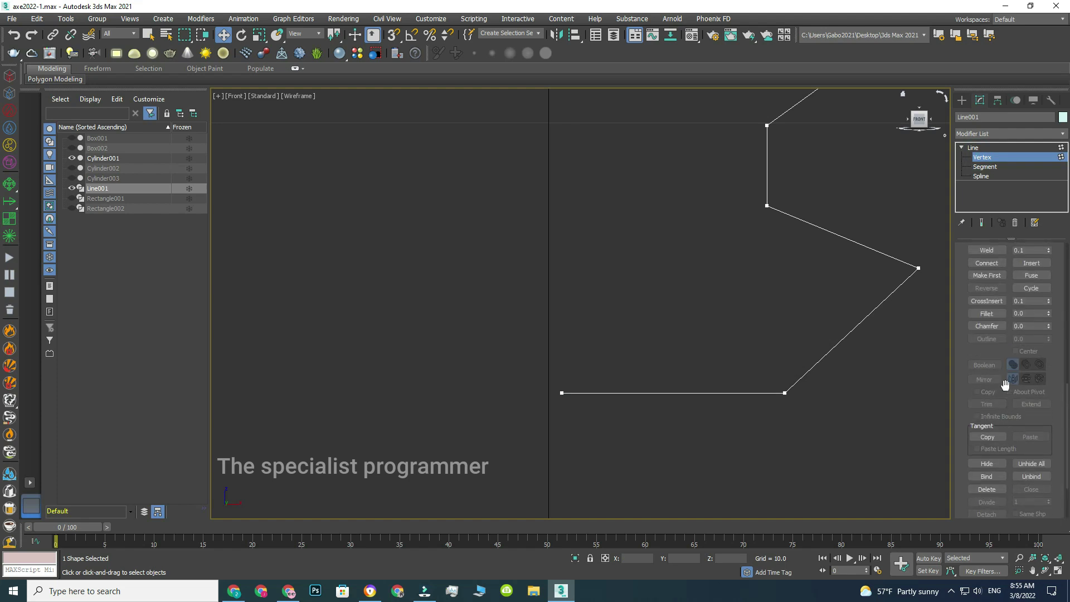
pyautogui.click(991, 314)
pyautogui.scroll(-3, 672, 239)
pyautogui.scroll(-4, 671, 240)
pyautogui.scroll(-1, 674, 235)
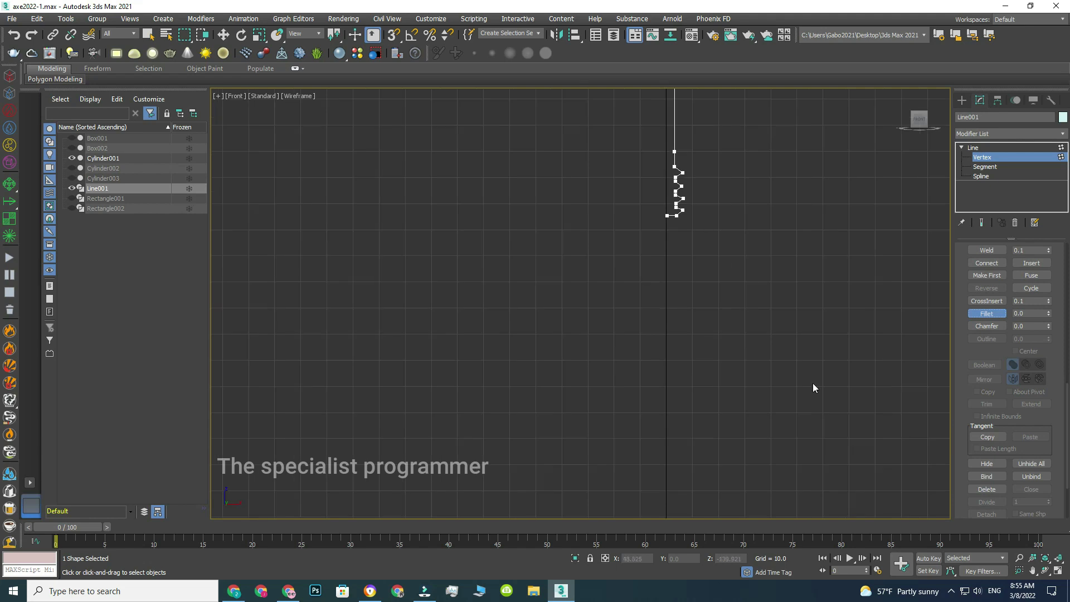
pyautogui.click(1032, 571)
pyautogui.moveTo(786, 232); pyautogui.dragTo(777, 421)
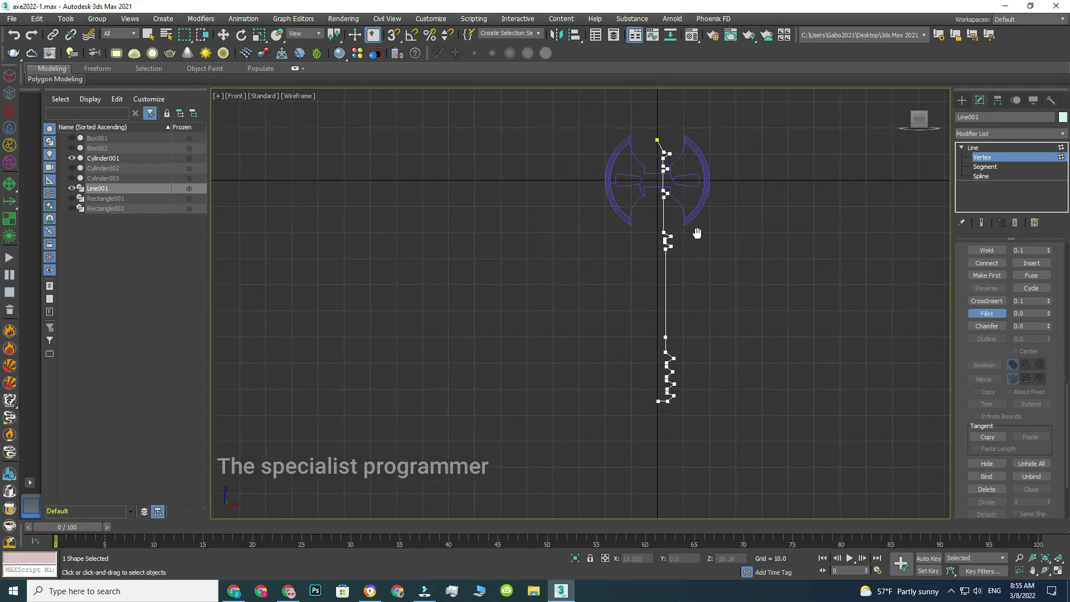
pyautogui.moveTo(605, 121); pyautogui.dragTo(729, 435)
pyautogui.moveTo(671, 156); pyautogui.dragTo(670, 150)
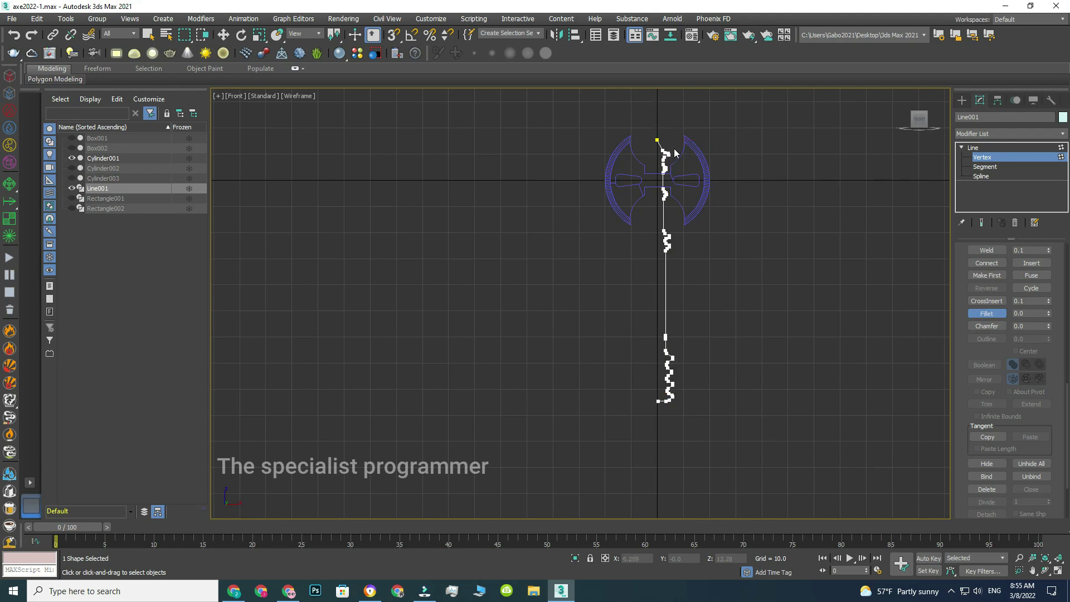
pyautogui.scroll(3, 674, 148)
pyautogui.scroll(3, 674, 148)
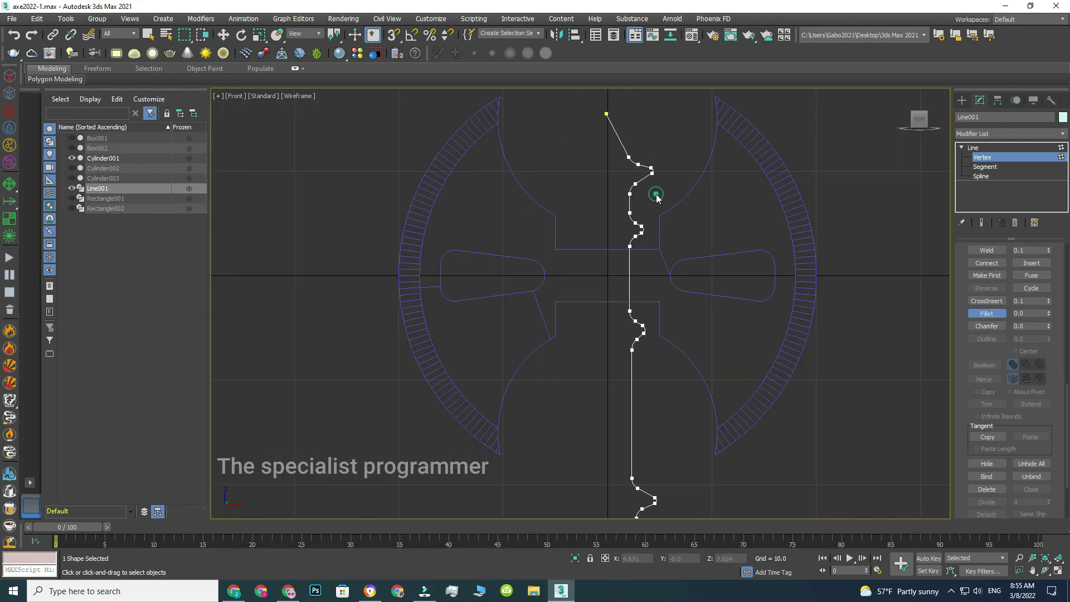
pyautogui.scroll(-4, 645, 291)
pyautogui.scroll(-4, 653, 419)
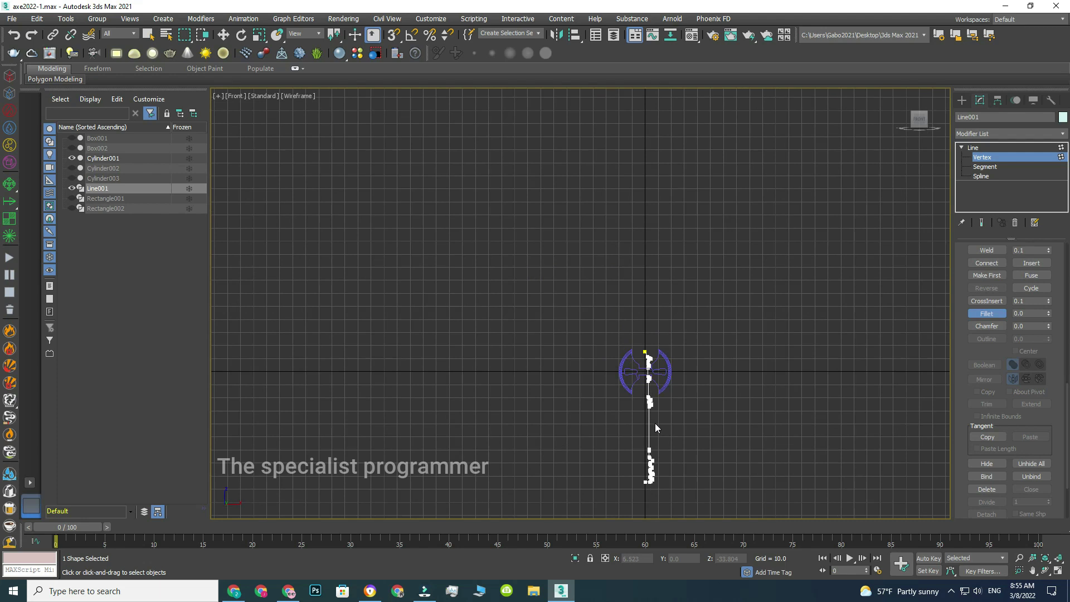
# - Leave vertex editing and apply a Lathe modifier to the handle profile Line001
pyautogui.click(973, 147)
pyautogui.press('w')
pyautogui.click(688, 446)
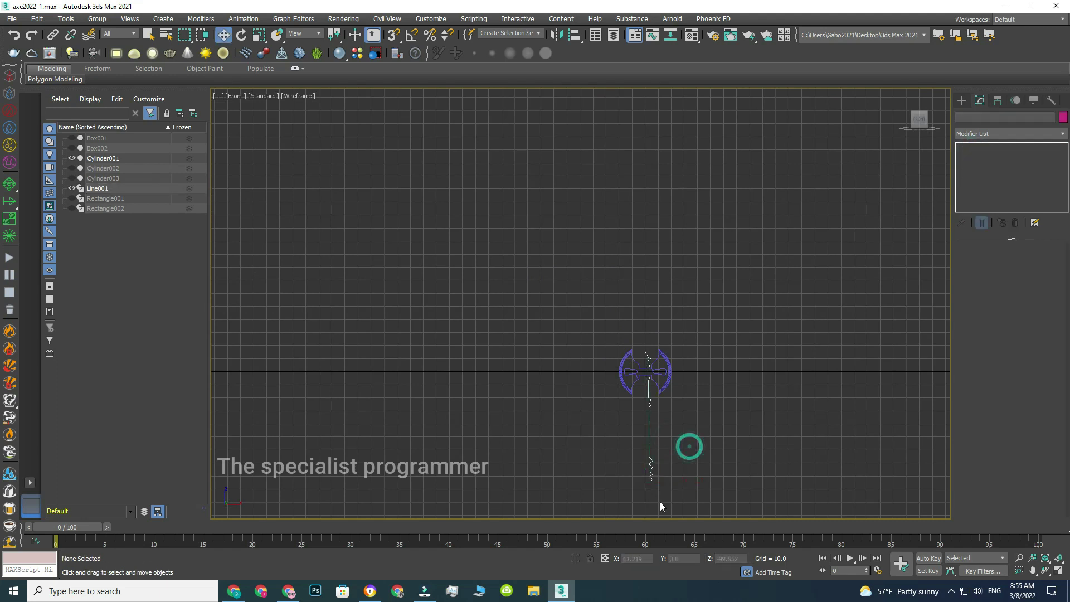
pyautogui.scroll(5, 656, 465)
pyautogui.click(645, 351)
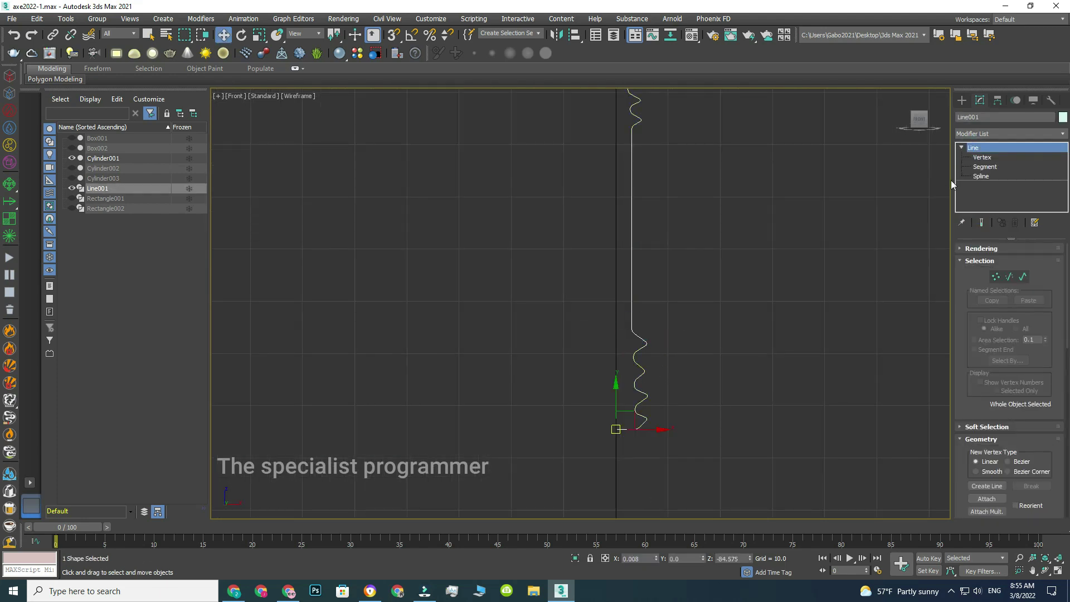
pyautogui.click(1064, 139)
pyautogui.moveTo(1060, 167)
pyautogui.mouseDown()
pyautogui.moveTo(1059, 392)
pyautogui.moveTo(1, 322)
pyautogui.moveTo(2, 257)
pyautogui.mouseUp()
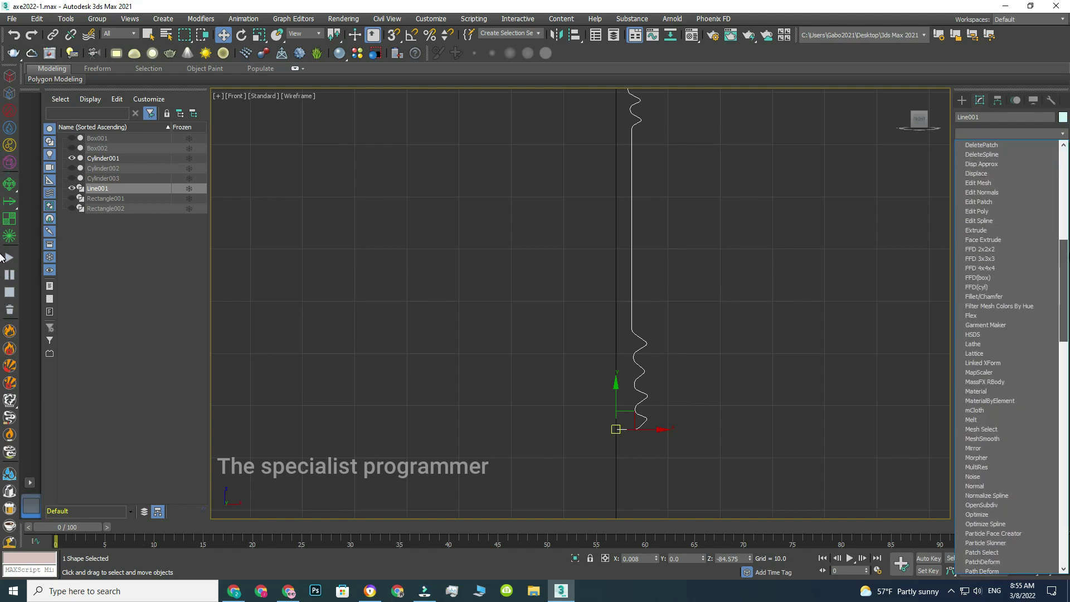
pyautogui.click(974, 345)
pyautogui.scroll(-3, 659, 370)
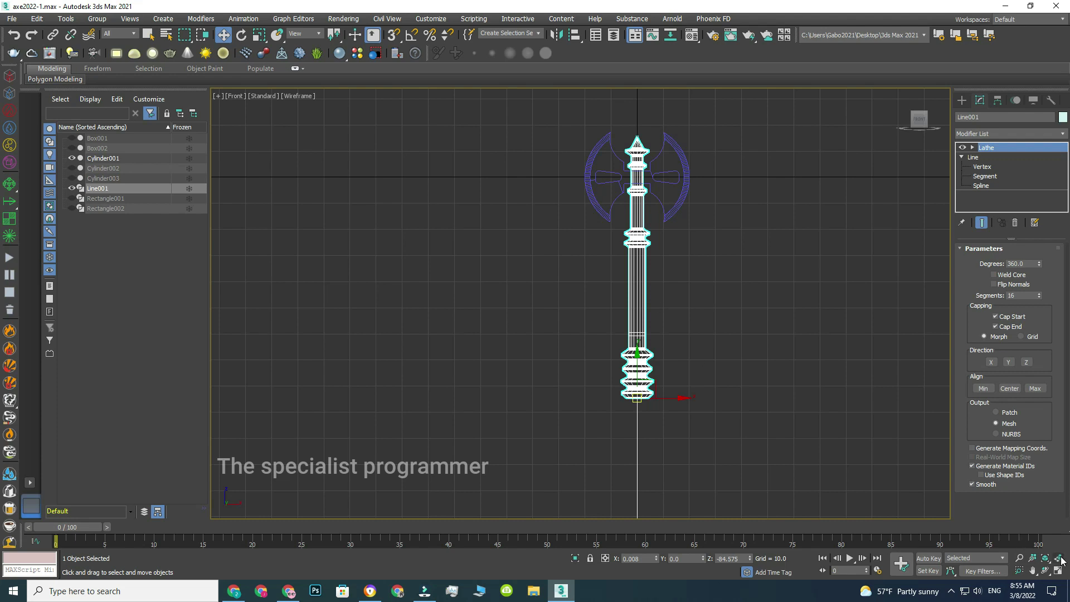
# - Reselect the lathed handle, restore the four-view layout and orbit the Perspective view
pyautogui.click(849, 469)
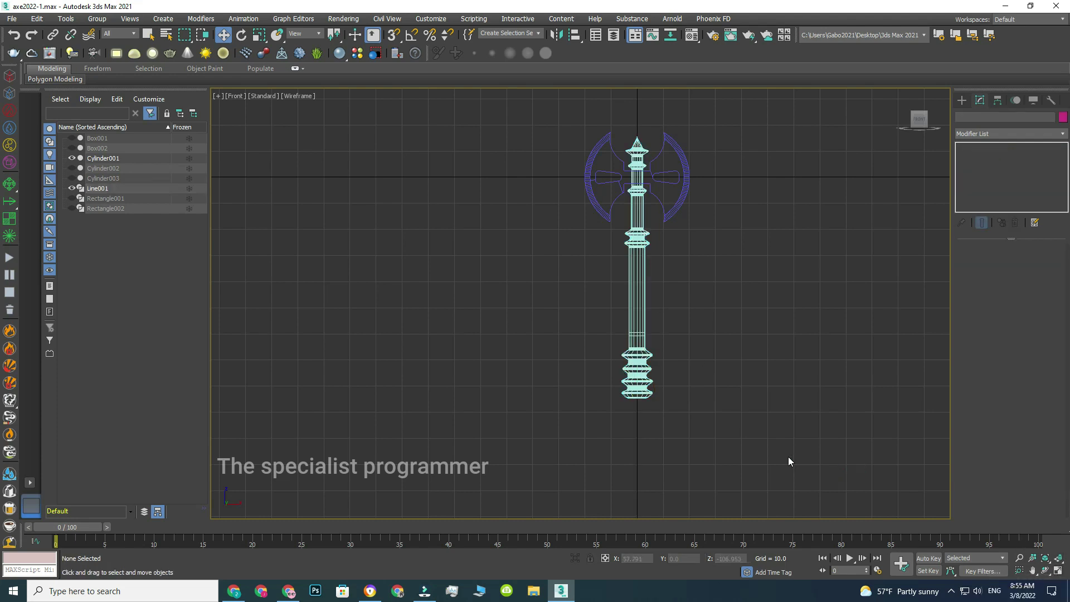
pyautogui.click(640, 390)
pyautogui.scroll(-3, 672, 391)
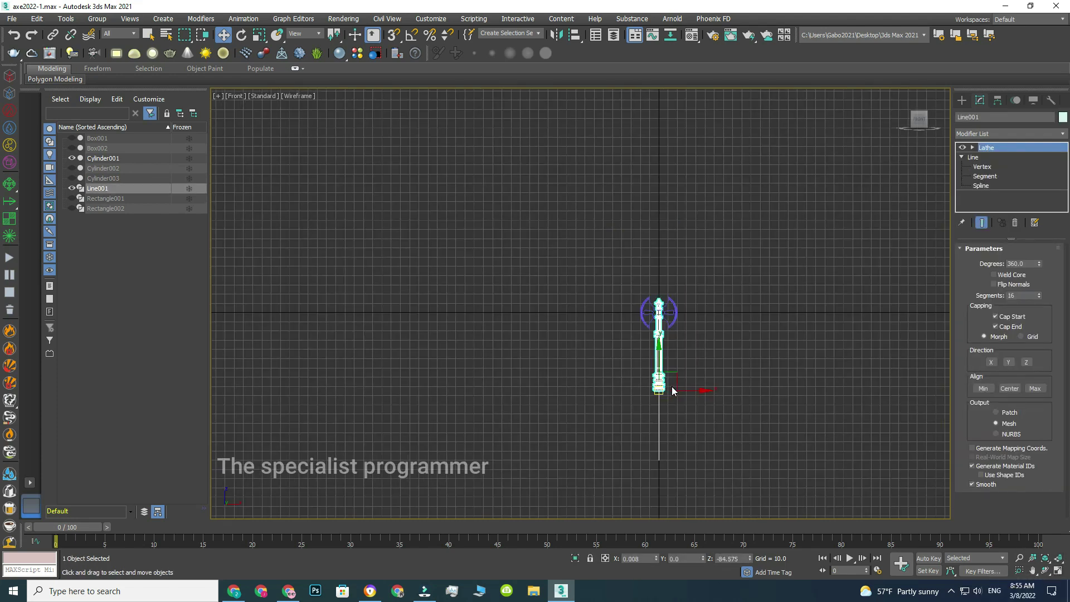
pyautogui.click(656, 404)
pyautogui.scroll(2, 670, 418)
pyautogui.click(1060, 573)
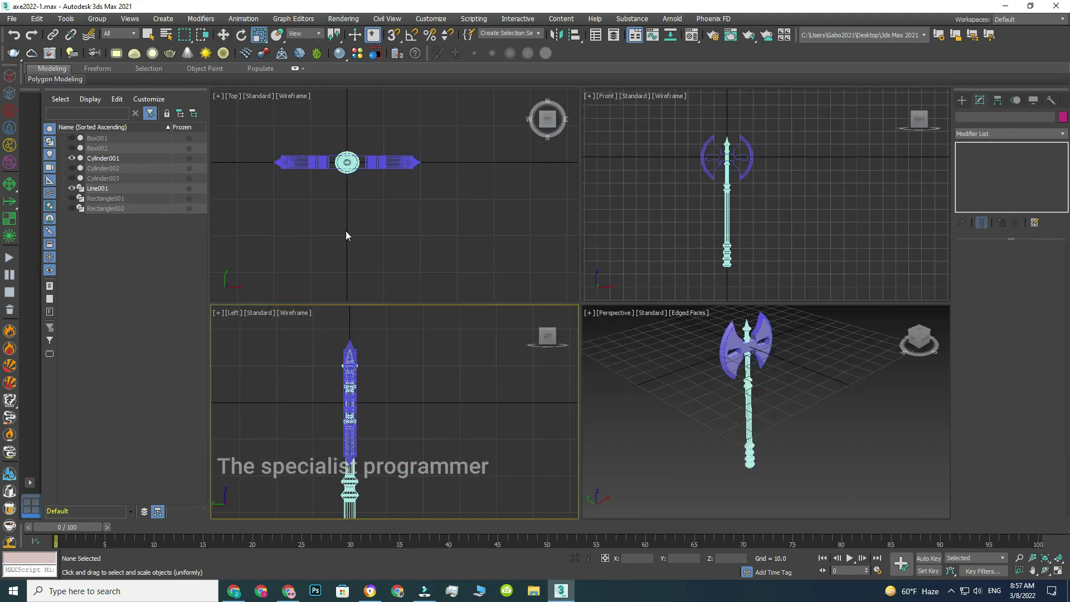
pyautogui.click(343, 213)
pyautogui.keyDown('alt'); pyautogui.moveTo(720, 351); pyautogui.dragTo(671, 348, button='middle'); pyautogui.keyUp('alt')
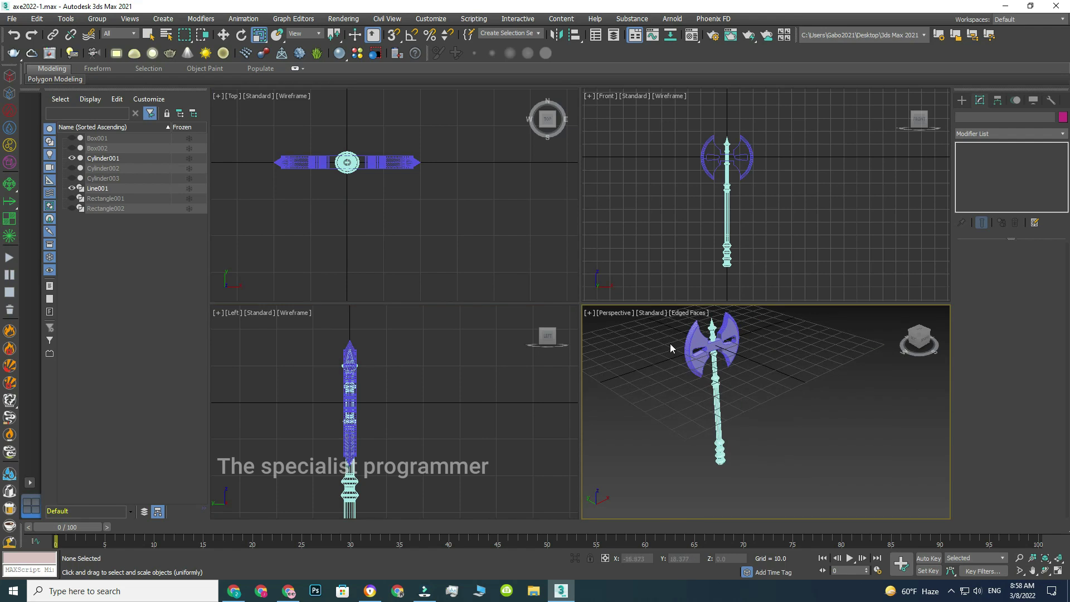
# - Maximize the Perspective view and convert the axe head Cylinder001 to Editable Poly
pyautogui.click(1058, 571)
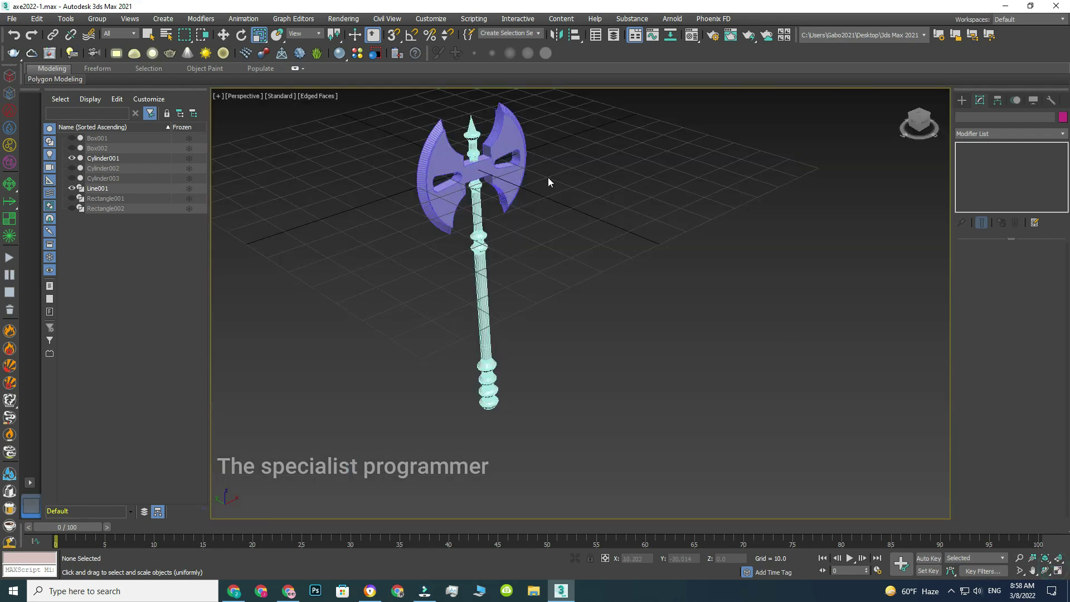
pyautogui.click(506, 164)
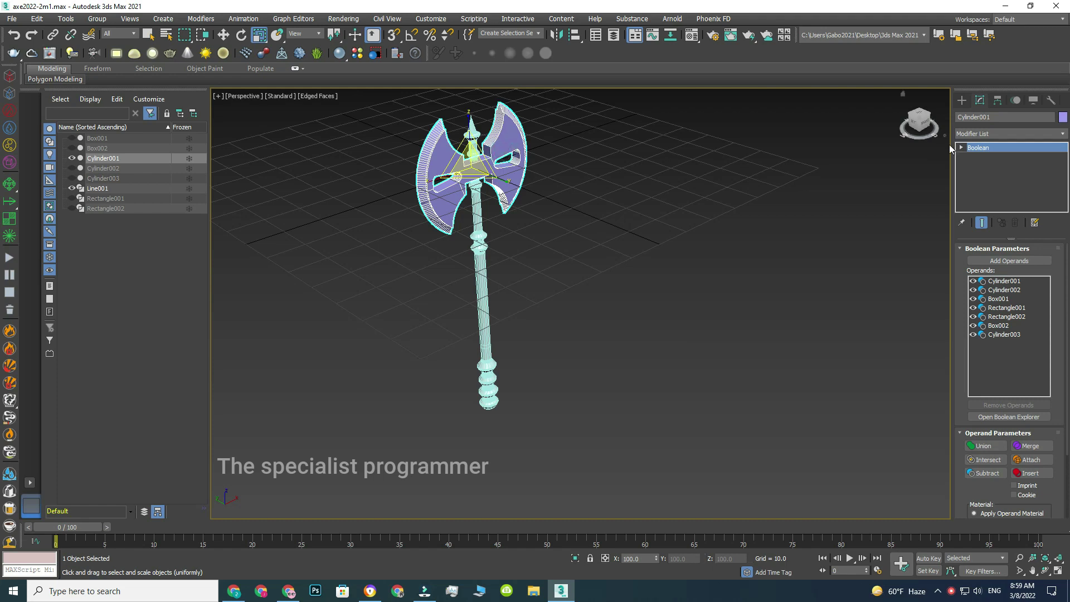
pyautogui.rightClick(492, 134)
pyautogui.moveTo(514, 248)
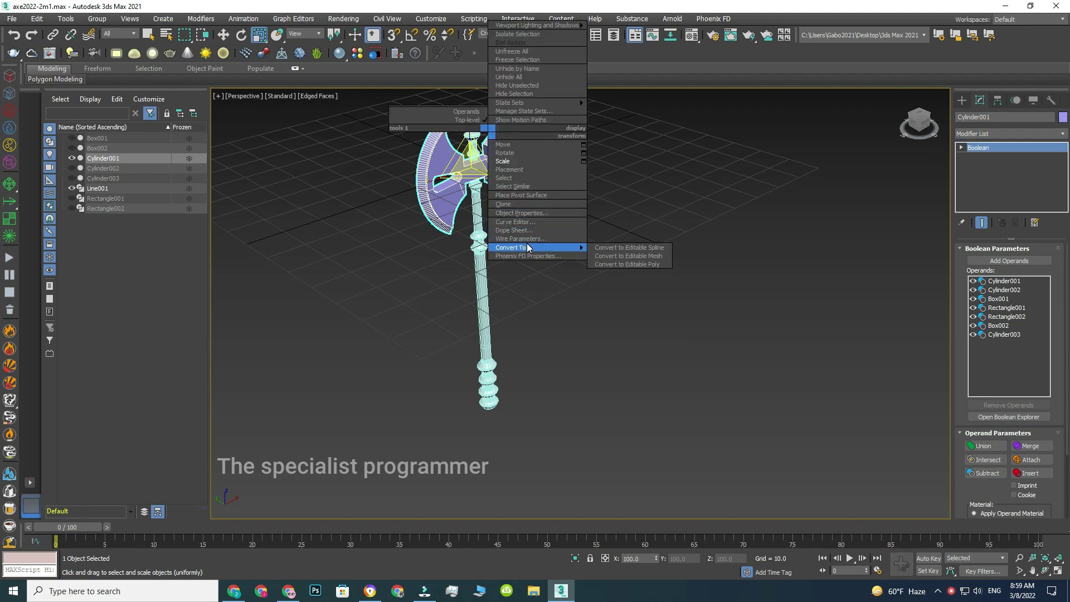
pyautogui.click(631, 263)
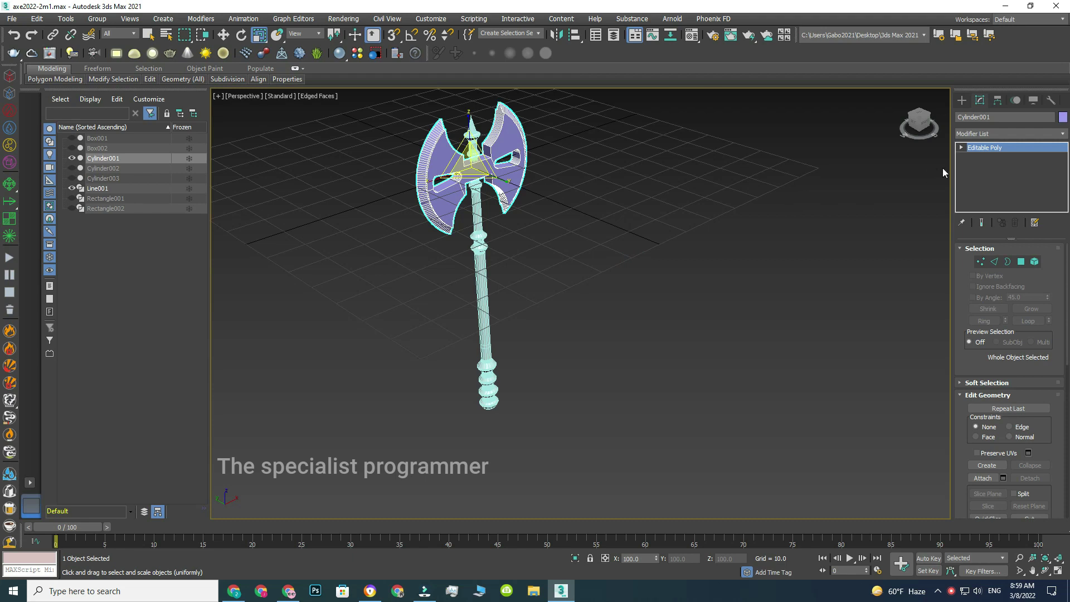
# - Attach the lathed handle to the axe head's editable poly
pyautogui.click(983, 478)
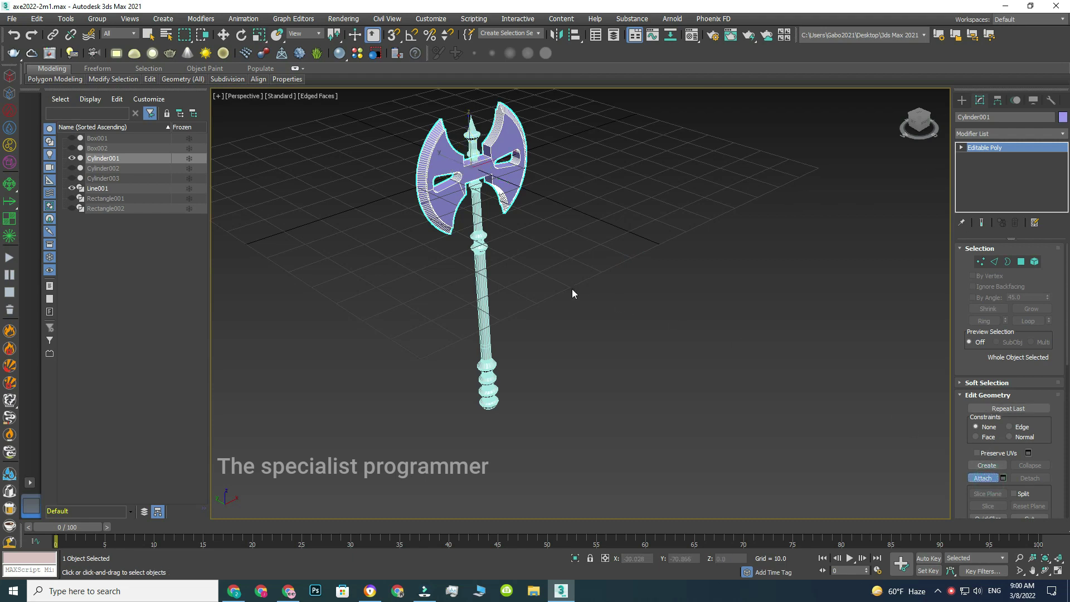
pyautogui.click(480, 208)
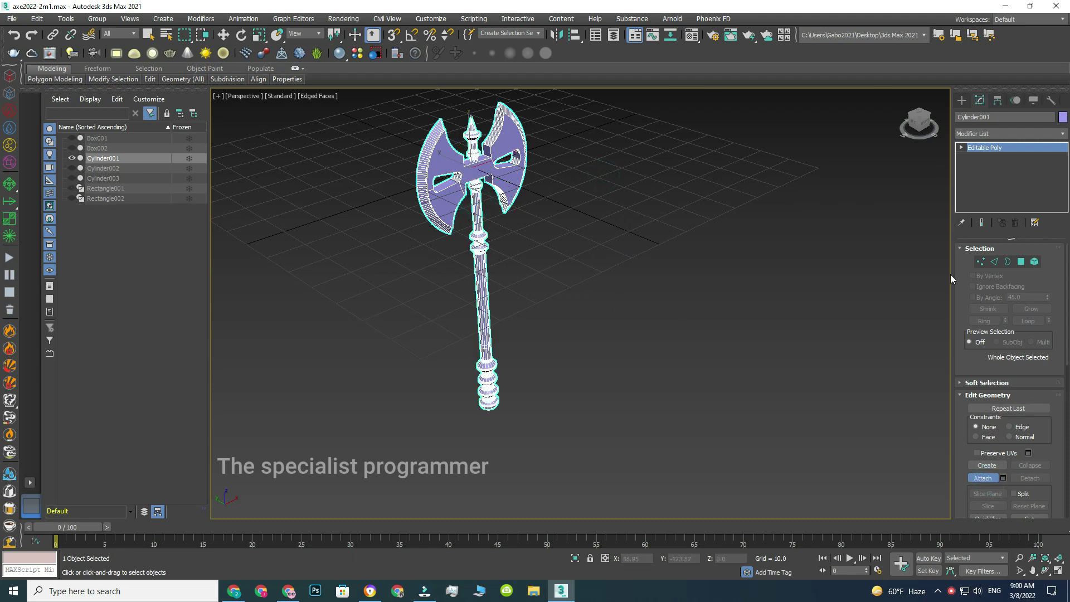
pyautogui.press('1')
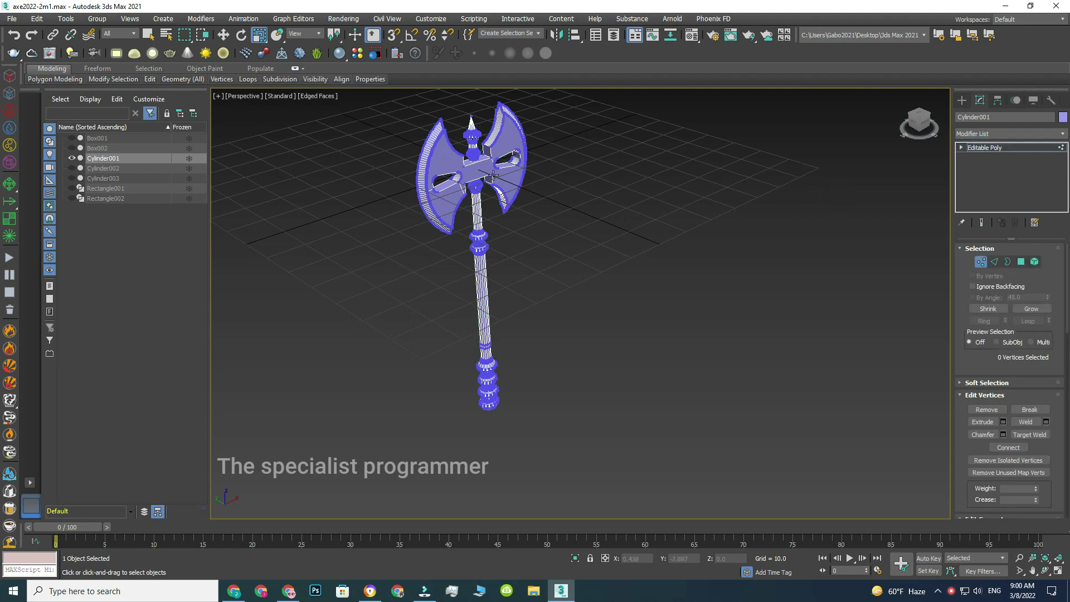
pyautogui.click(641, 182)
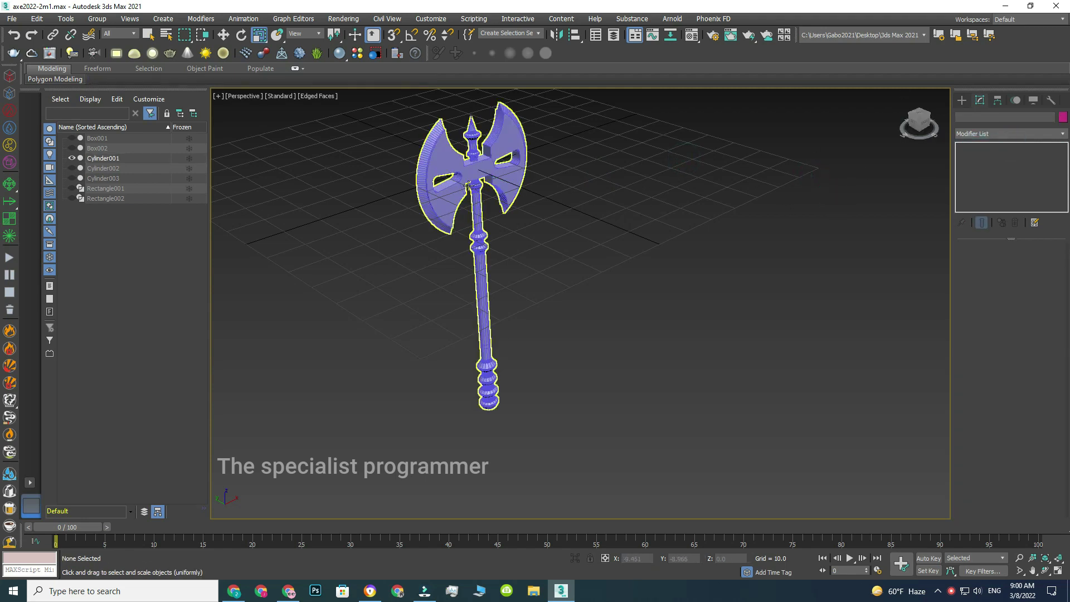
pyautogui.click(475, 170)
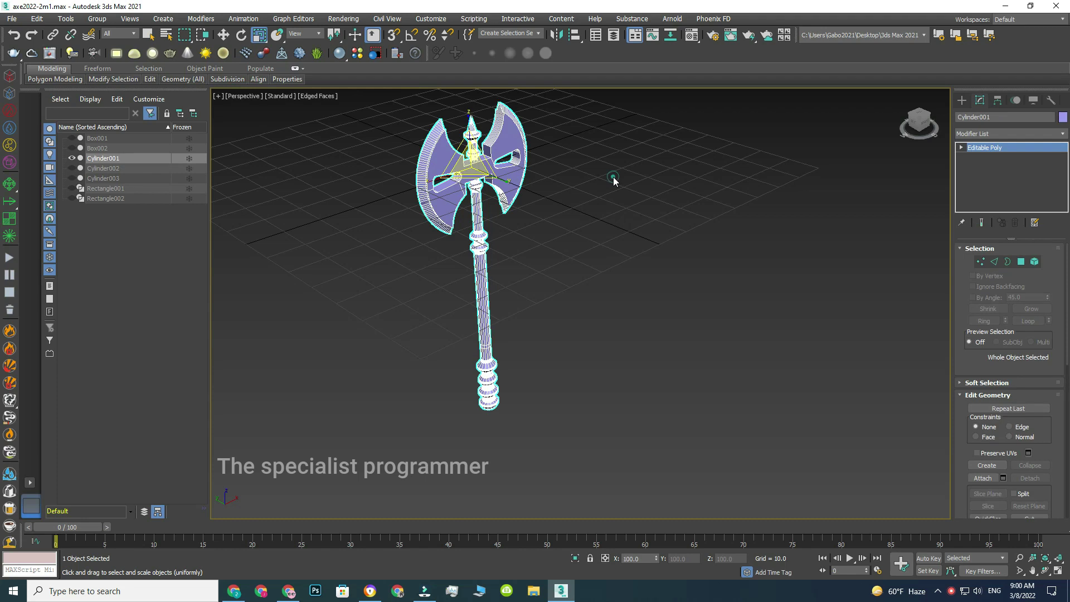
pyautogui.click(616, 183)
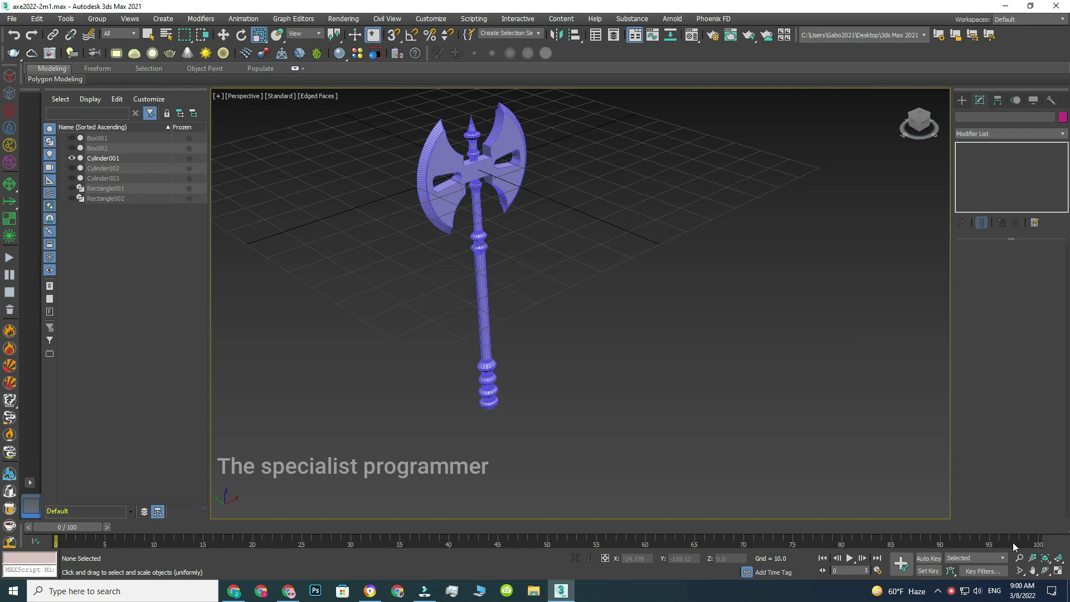
# - Switch the renderer from Arnold to V-Ray 5 in Render Setup, then close it
pyautogui.moveTo(926, 122); pyautogui.dragTo(921, 124)
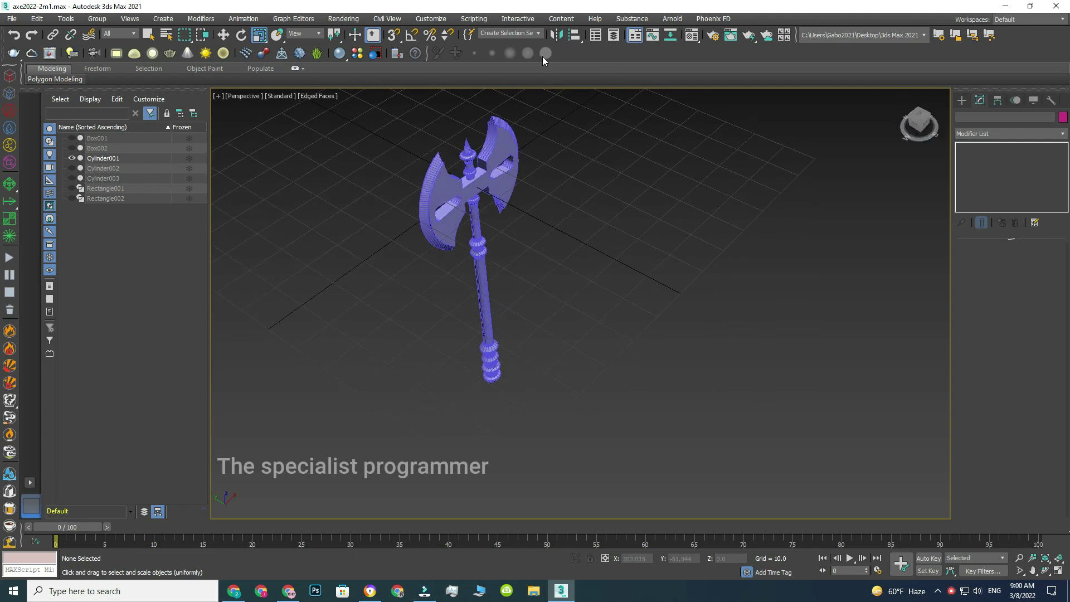
pyautogui.click(343, 19)
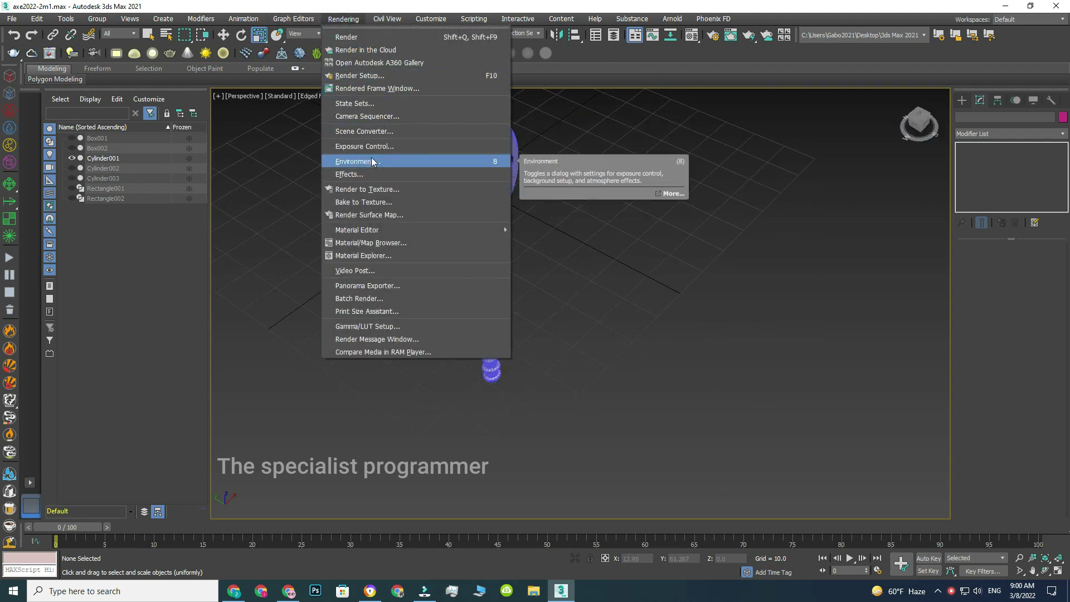
pyautogui.click(364, 77)
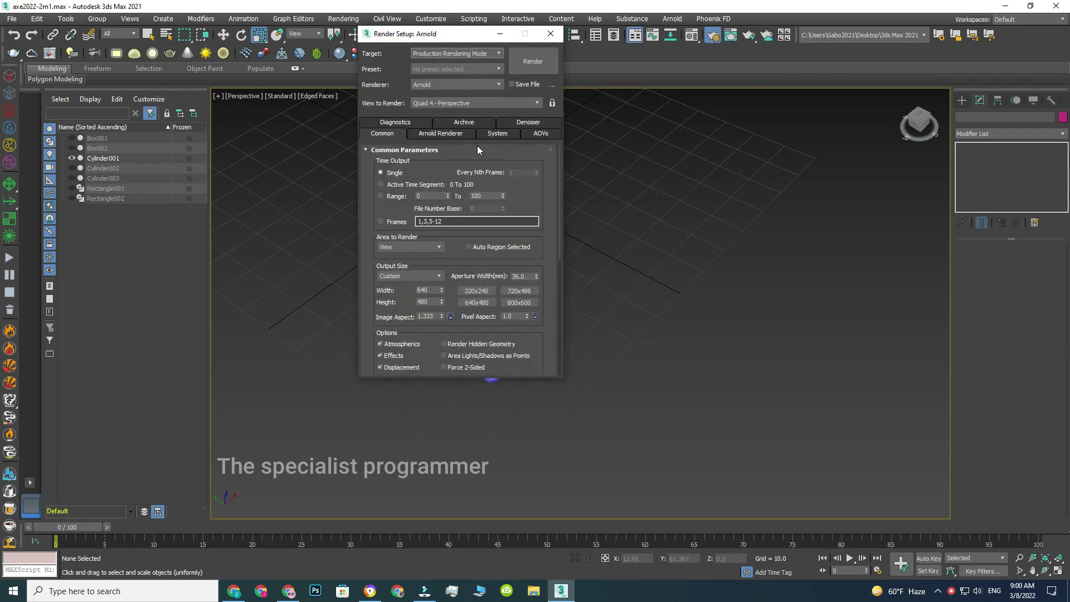
pyautogui.click(456, 85)
pyautogui.click(449, 136)
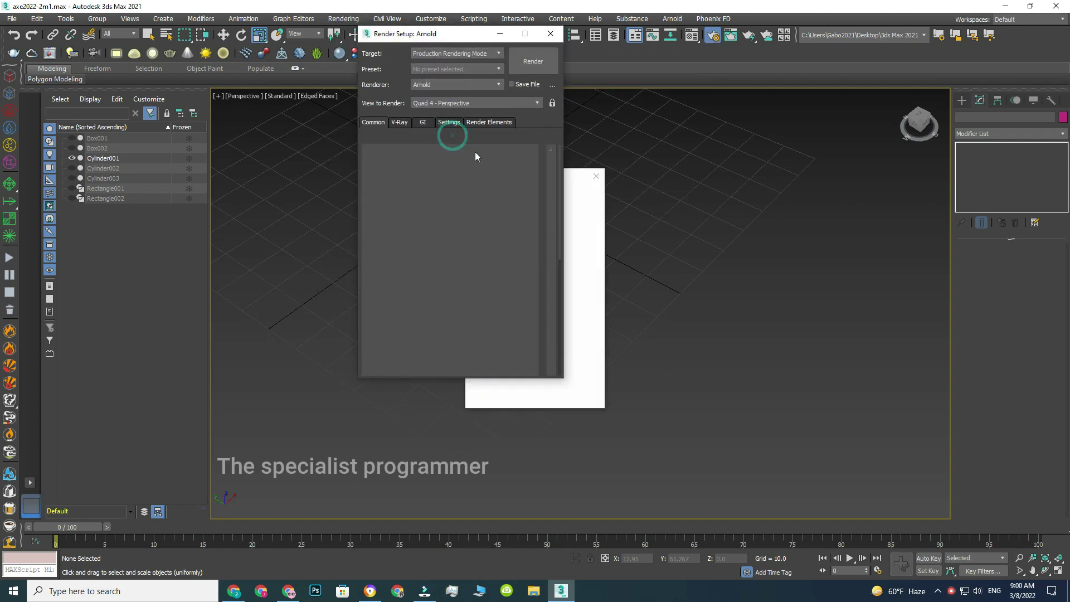
pyautogui.click(500, 400)
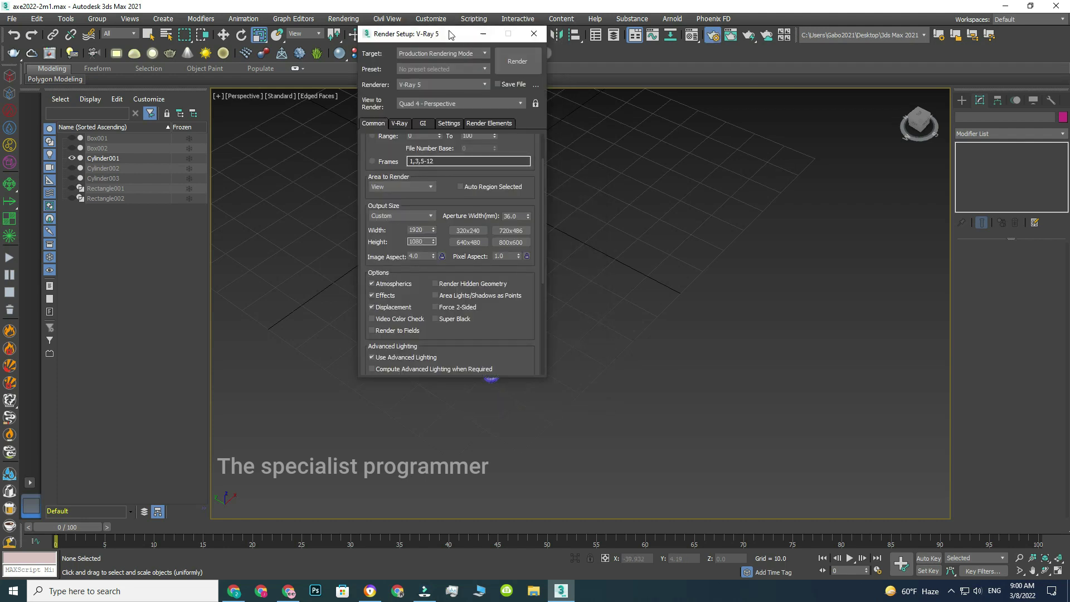
pyautogui.click(533, 35)
# - Set hdri.jpg as a Bitmap environment map and orbit to see the axe against the sky
pyautogui.click(343, 18)
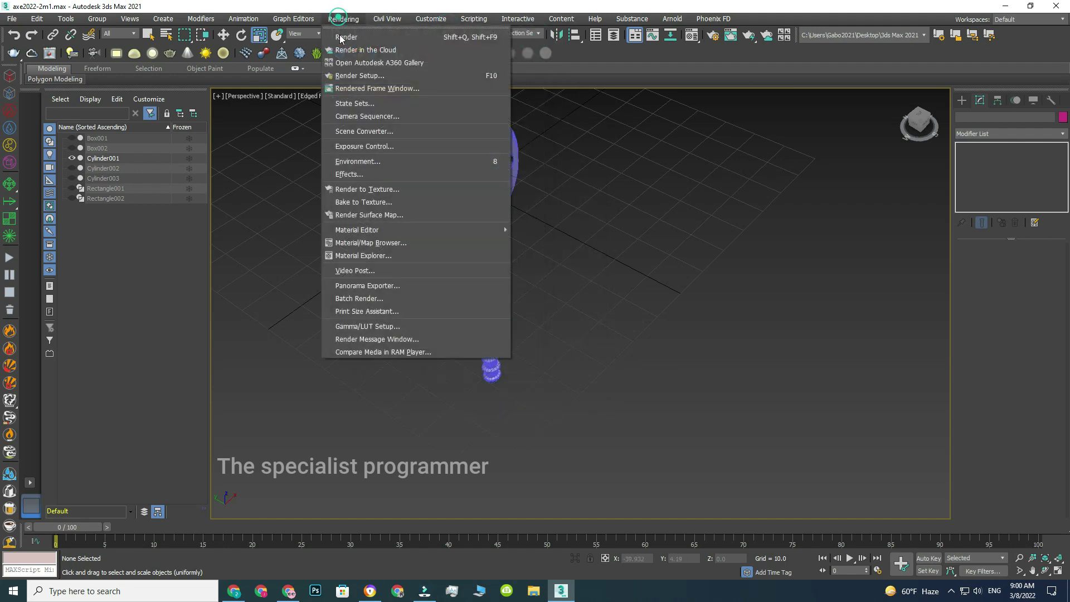
pyautogui.click(368, 160)
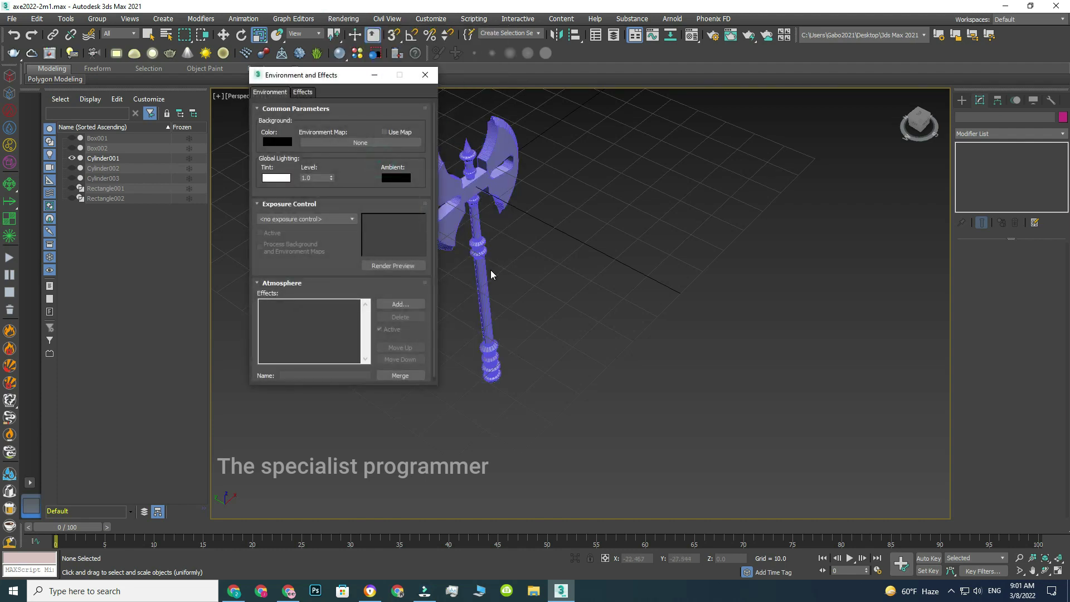
pyautogui.click(374, 146)
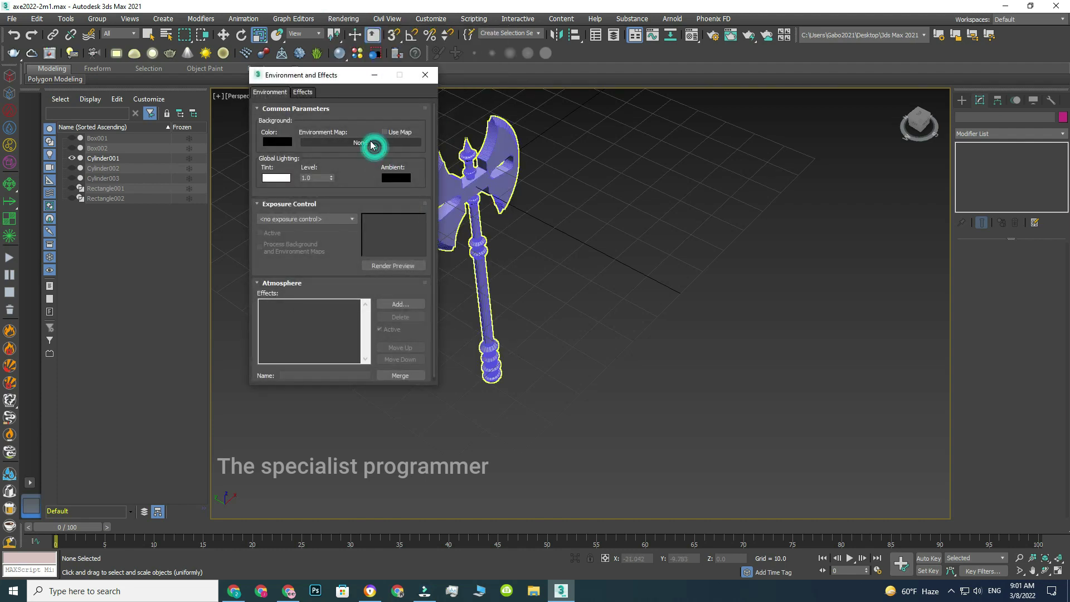
pyautogui.click(359, 142)
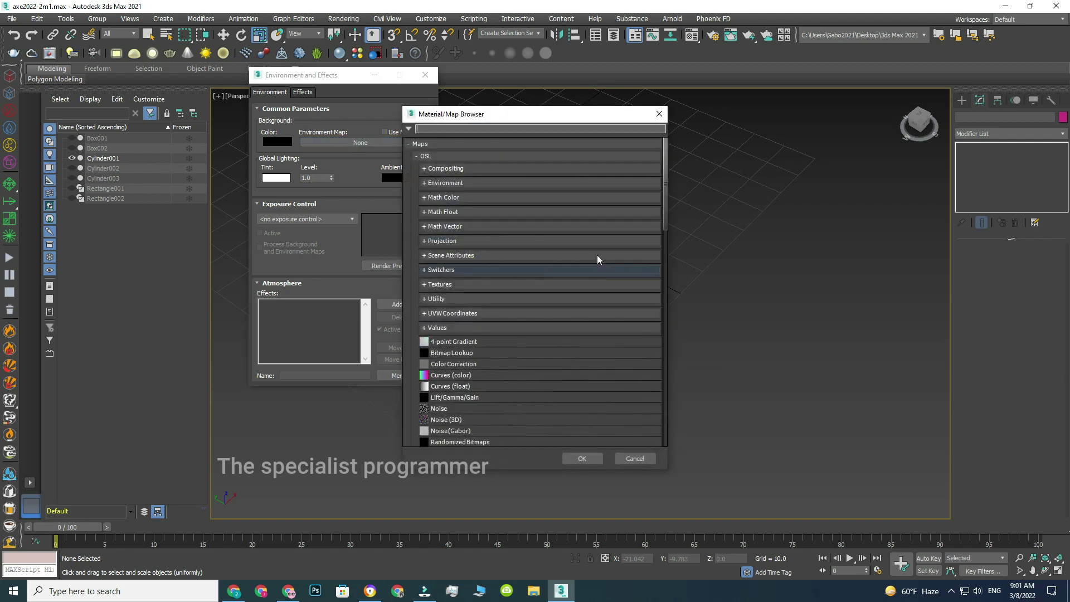
pyautogui.click(443, 180)
pyautogui.press('Escape')
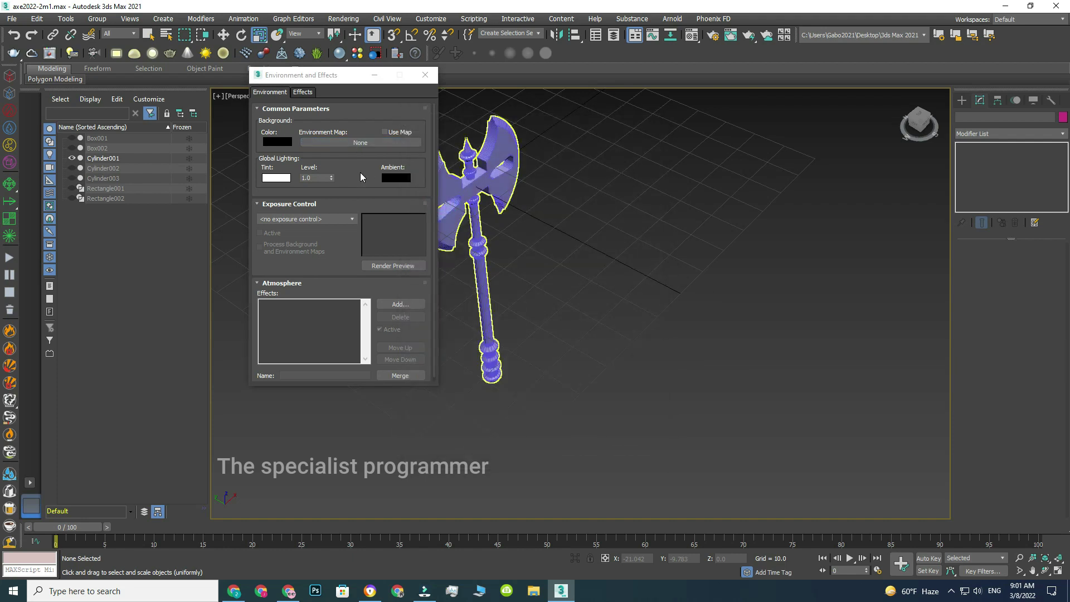
pyautogui.scroll(-3, 260, 250)
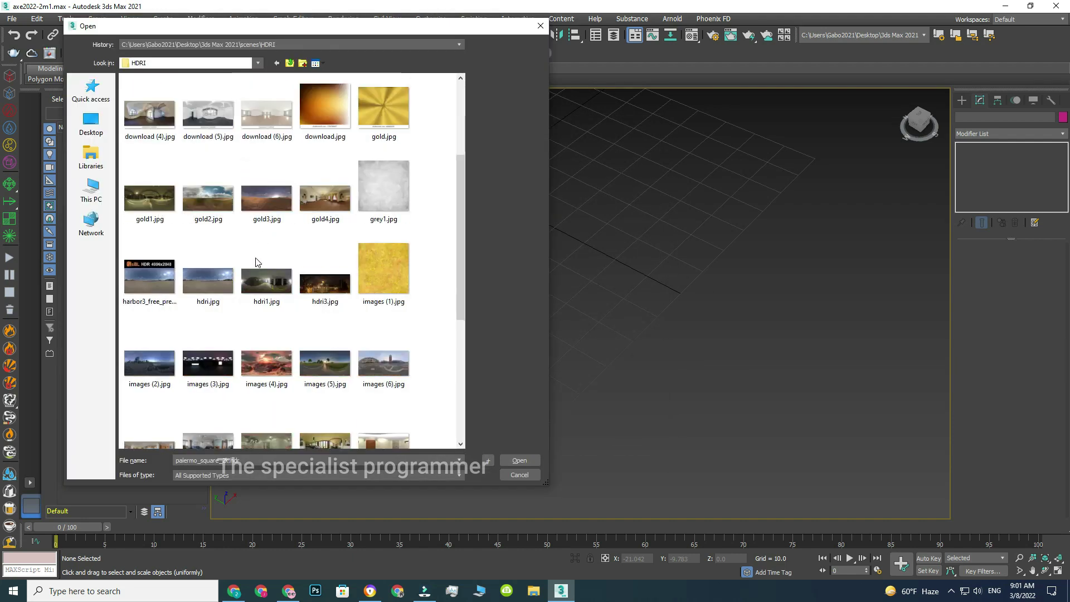
pyautogui.doubleClick(222, 280)
pyautogui.click(425, 74)
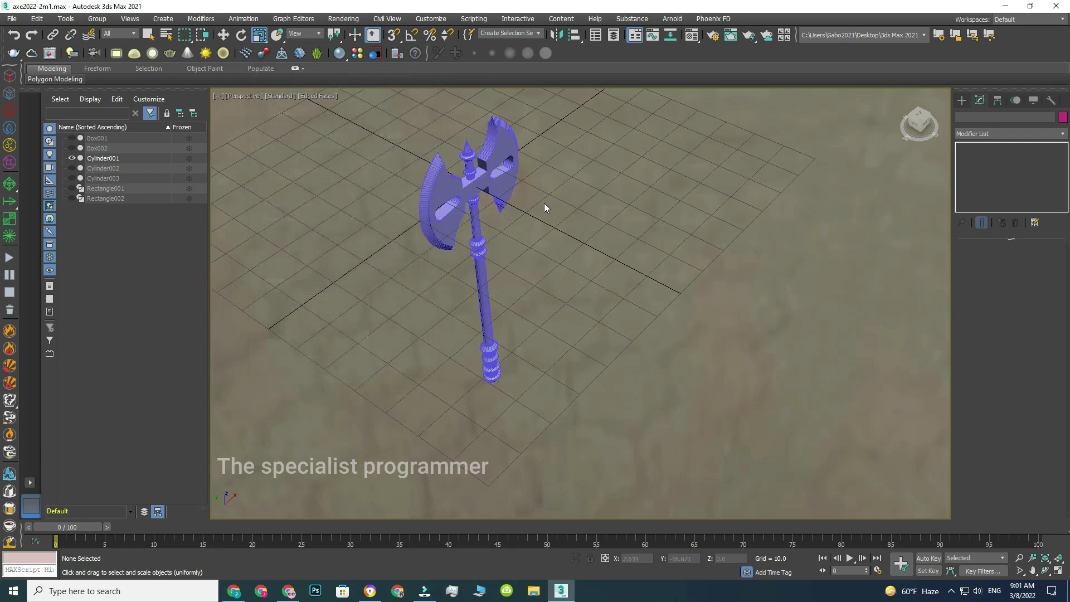
pyautogui.click(544, 207)
pyautogui.moveTo(490, 151)
pyautogui.keyDown('alt'); pyautogui.mouseDown(button='middle')
pyautogui.moveTo(494, 218)
pyautogui.moveTo(579, 366)
pyautogui.mouseUp(button='middle'); pyautogui.keyUp('alt')
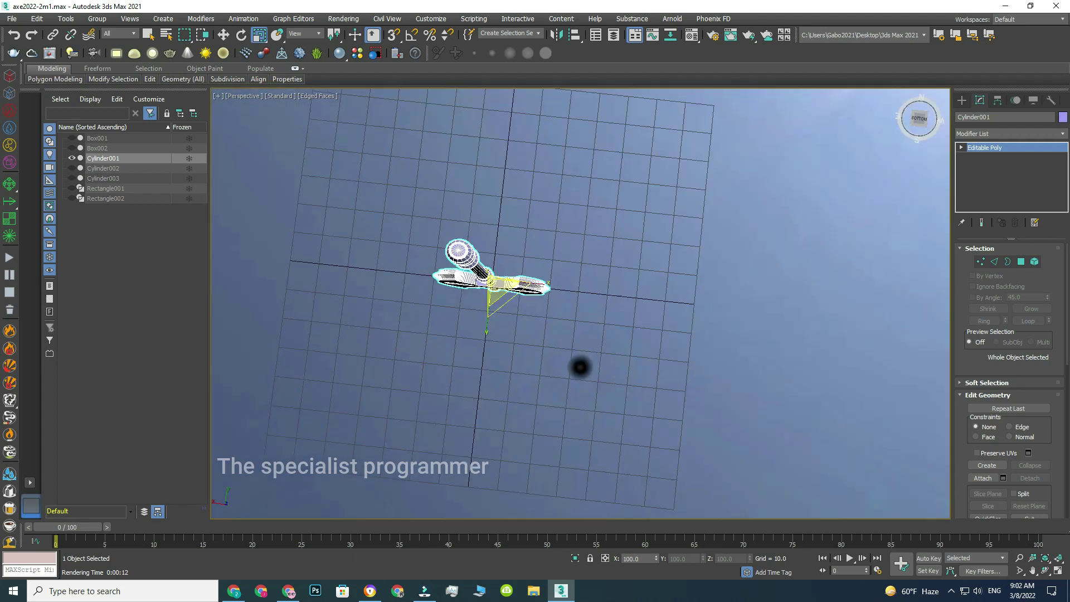
# - Show four viewports and draw a VRayLight plane over the axe in Top view
pyautogui.hotkey('alt', 'w')
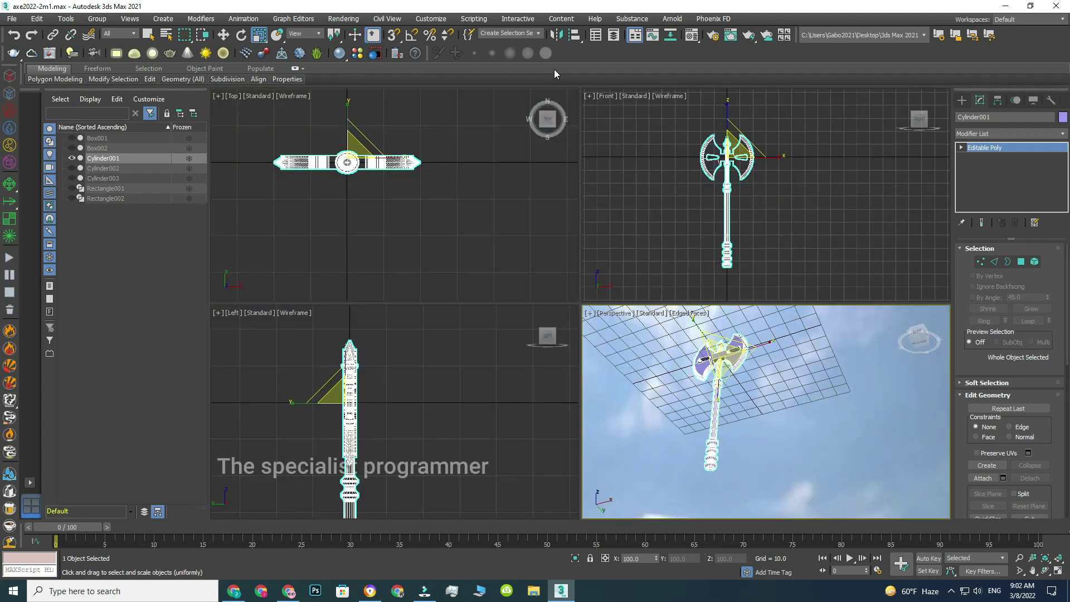
pyautogui.click(962, 100)
pyautogui.click(985, 116)
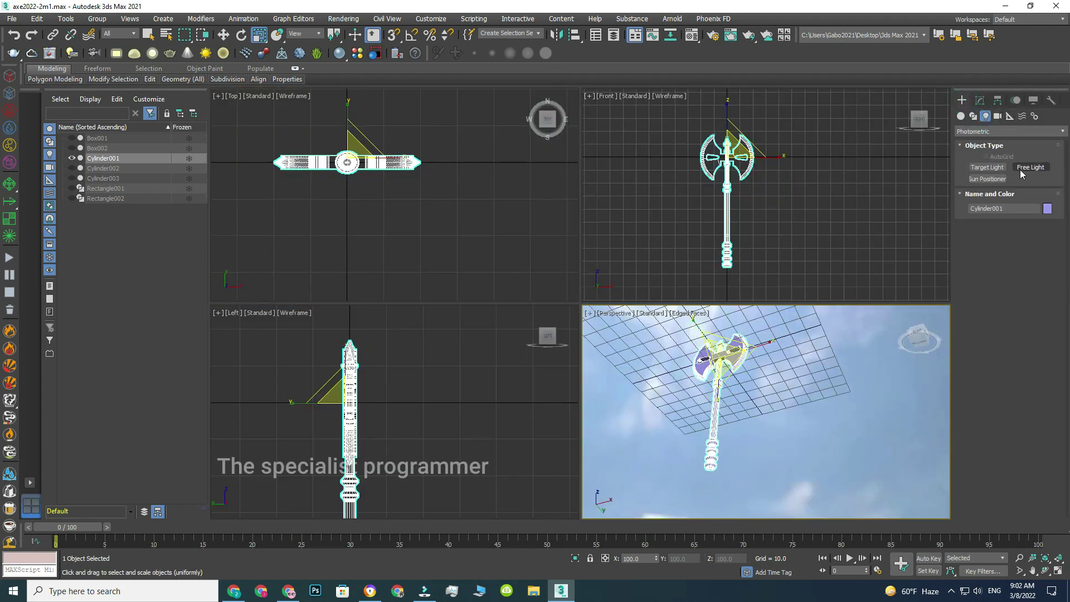
pyautogui.click(1011, 132)
pyautogui.click(967, 167)
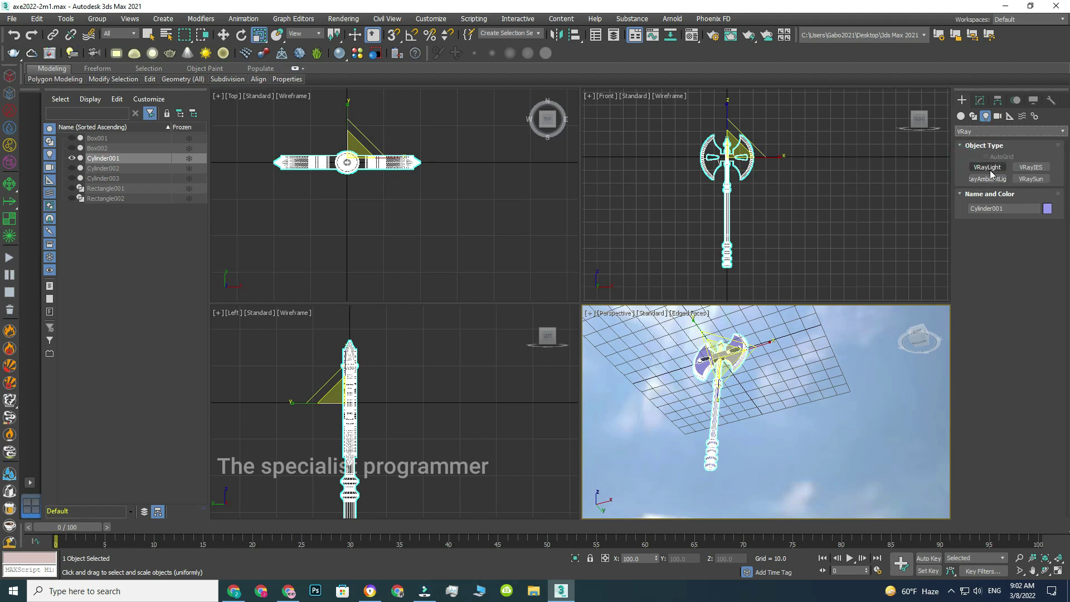
pyautogui.click(987, 167)
pyautogui.moveTo(459, 117); pyautogui.dragTo(225, 232)
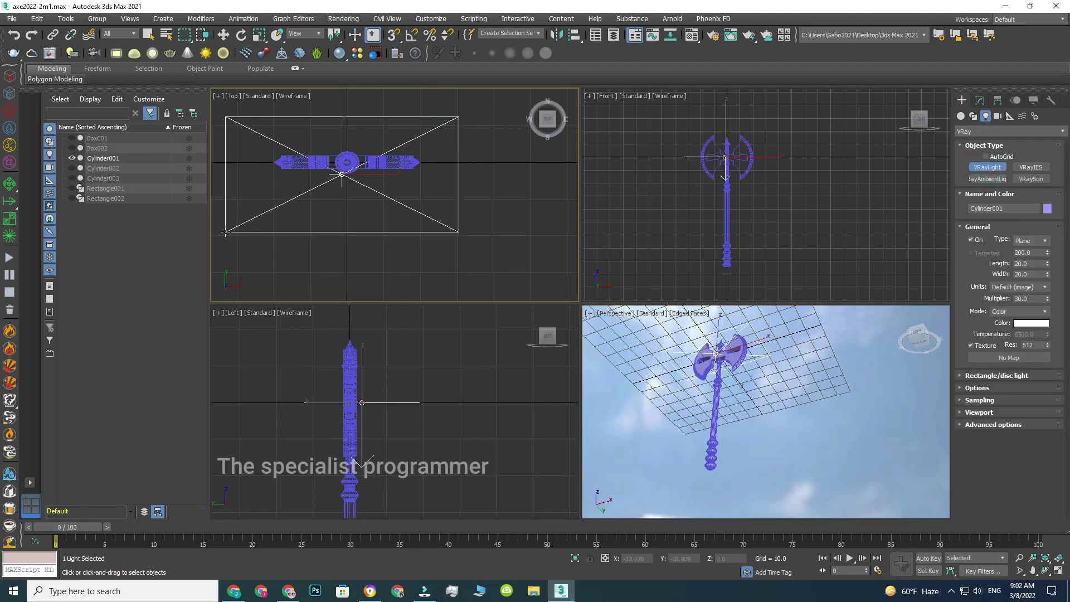
# - Raise VRayLight001 above the axe head in the Front view
pyautogui.rightClick(270, 207)
pyautogui.rightClick(726, 152)
pyautogui.click(742, 170)
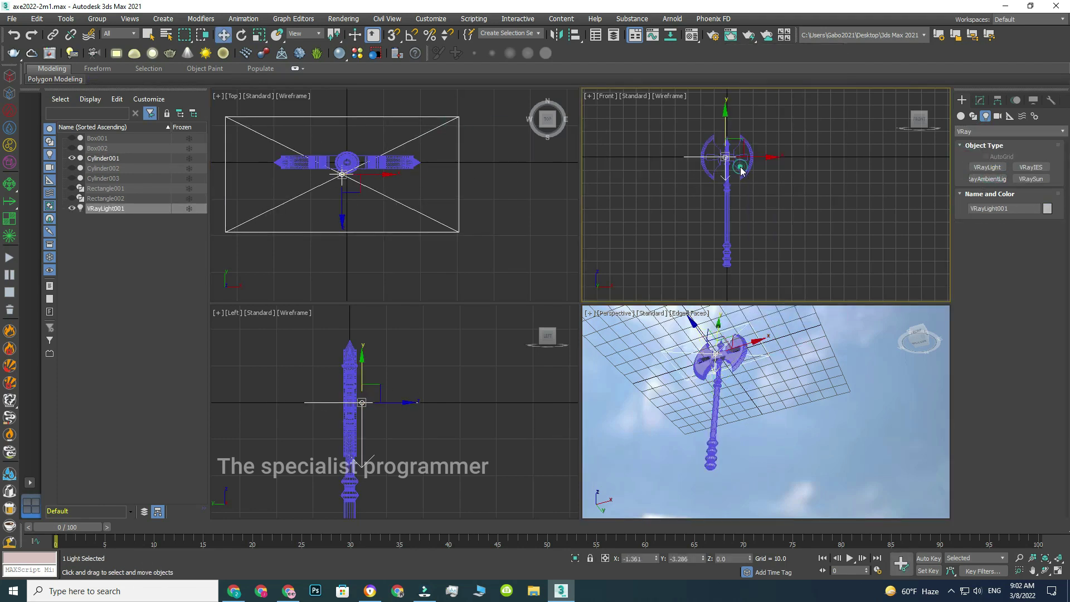
pyautogui.moveTo(727, 156); pyautogui.dragTo(727, 75)
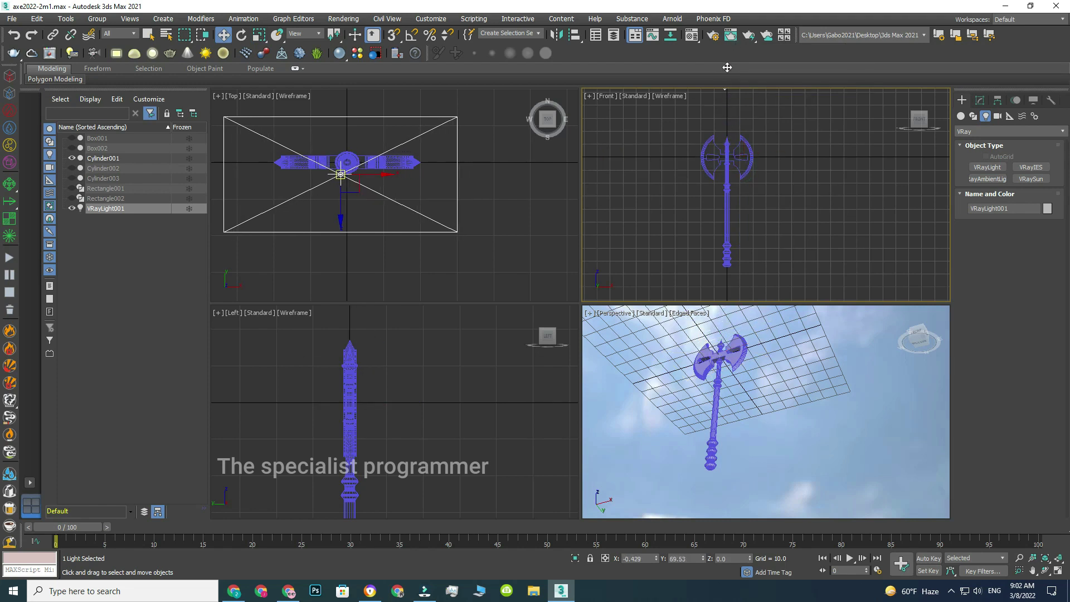
pyautogui.moveTo(727, 76); pyautogui.dragTo(736, 53)
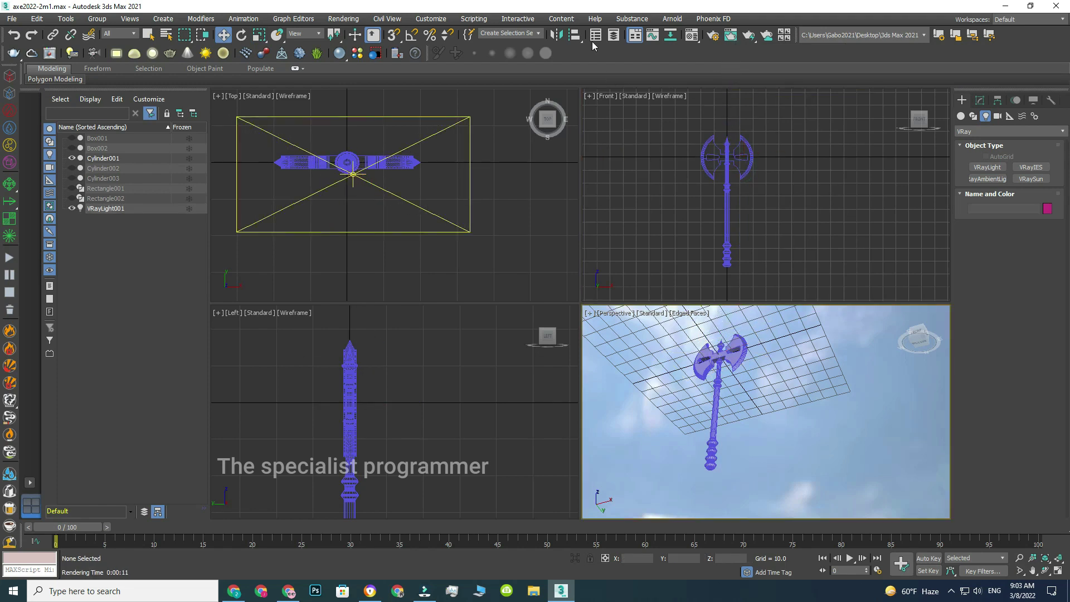
# - Change the Wall Paint material to a VRayMtl in the Material Editor
pyautogui.click(692, 35)
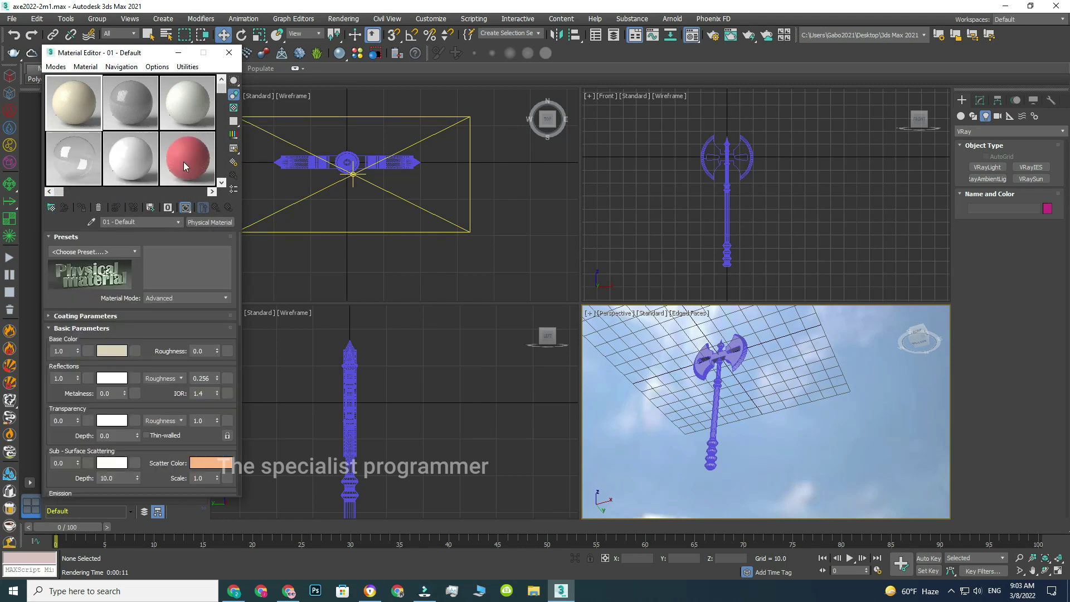
pyautogui.click(184, 162)
pyautogui.click(210, 221)
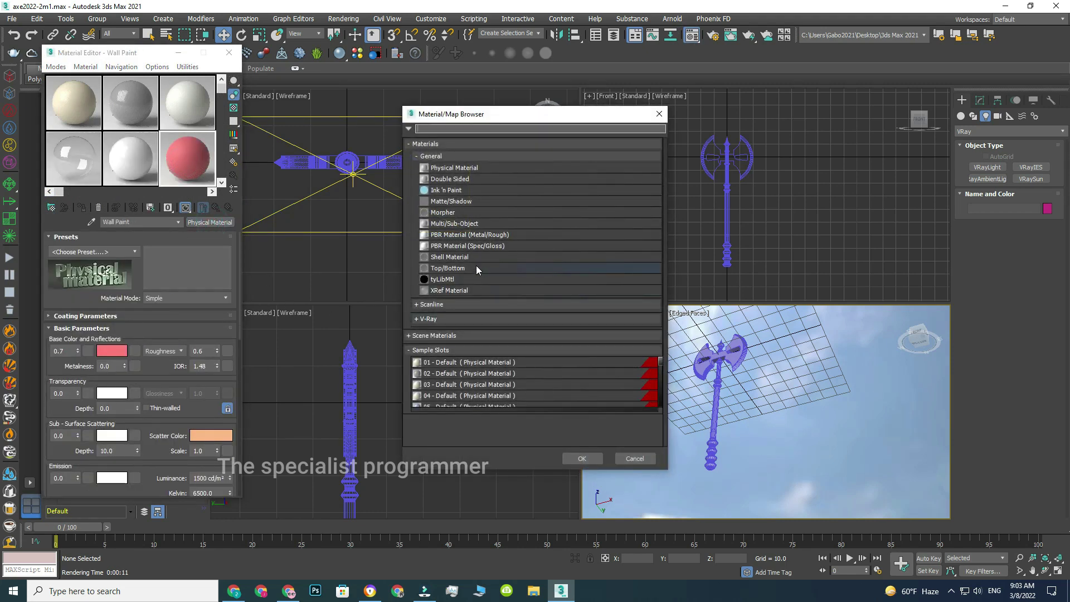
pyautogui.click(444, 319)
pyautogui.scroll(-3, 489, 384)
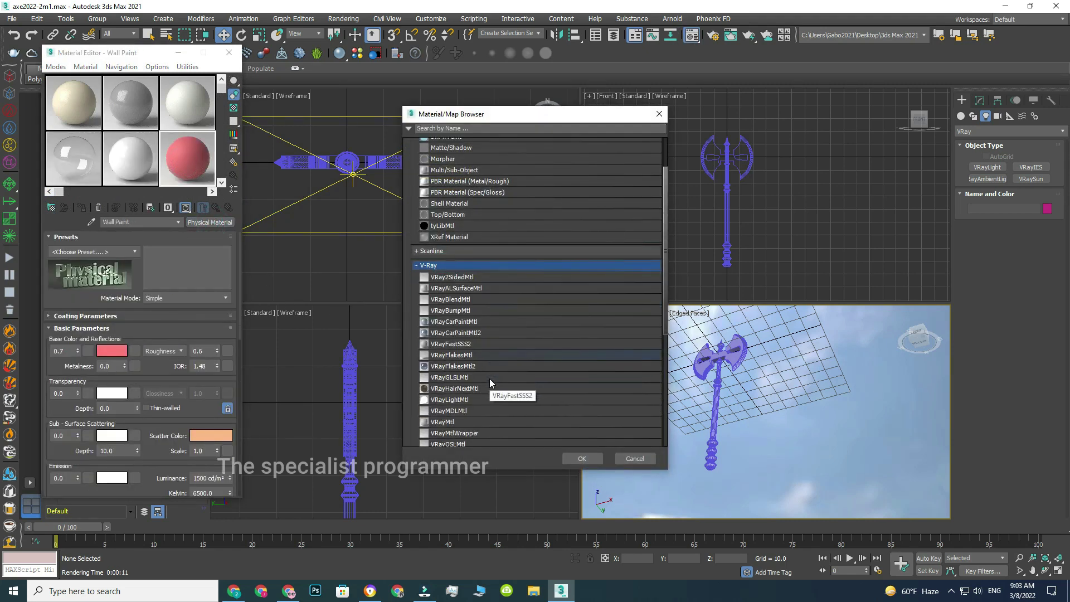
pyautogui.click(442, 382)
pyautogui.doubleClick(441, 382)
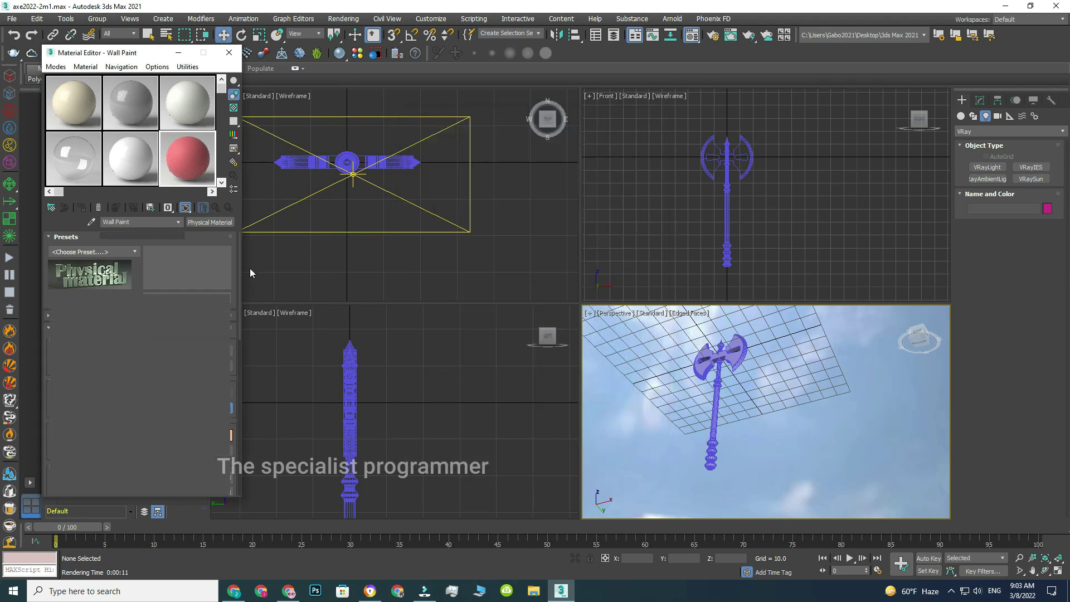
# - Set Diffuse to black, Reflect to white, Glossiness 0.85 and Fresnel IOR 8
pyautogui.click(108, 249)
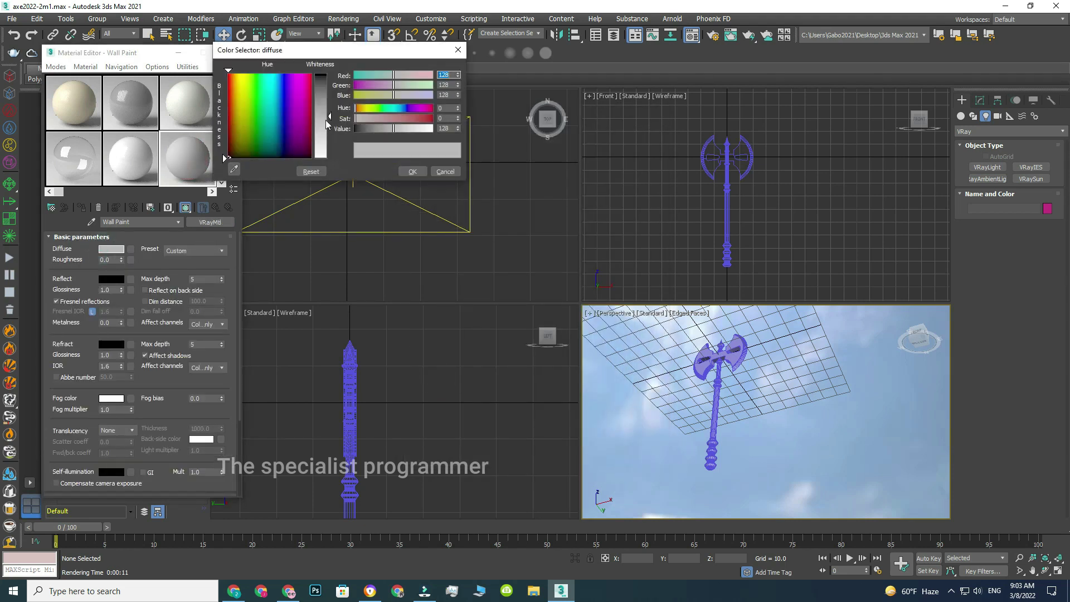
pyautogui.moveTo(328, 125); pyautogui.dragTo(327, 76)
pyautogui.click(413, 171)
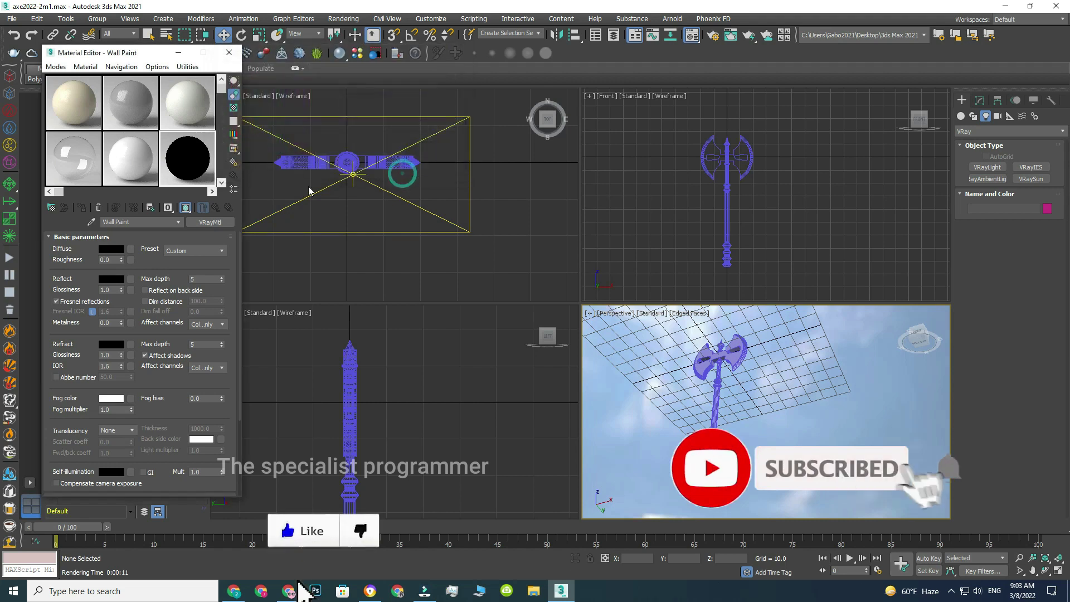
pyautogui.click(112, 279)
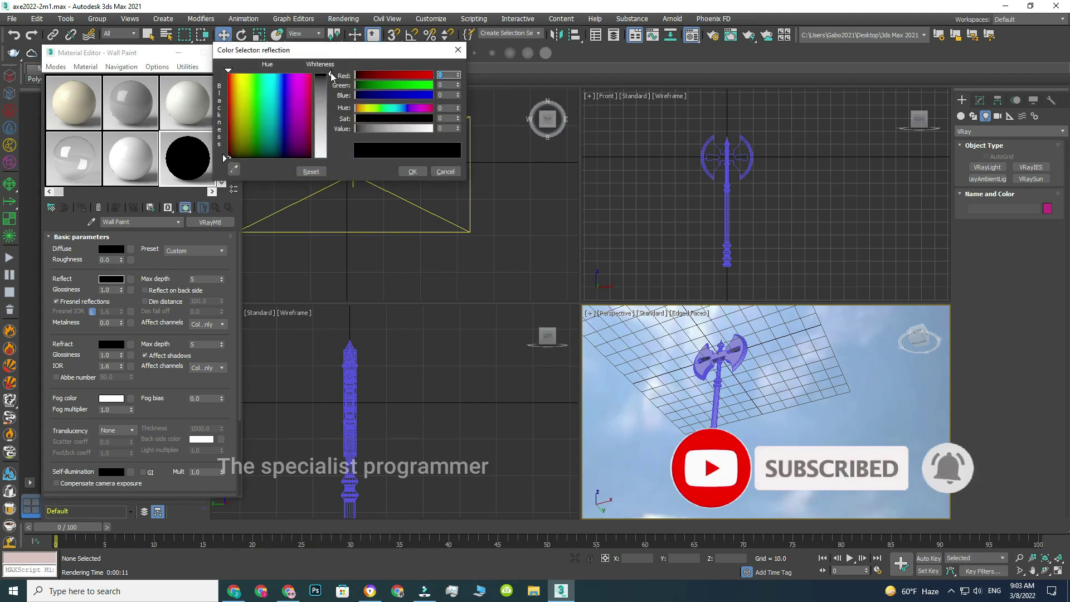
pyautogui.moveTo(330, 75); pyautogui.dragTo(330, 158)
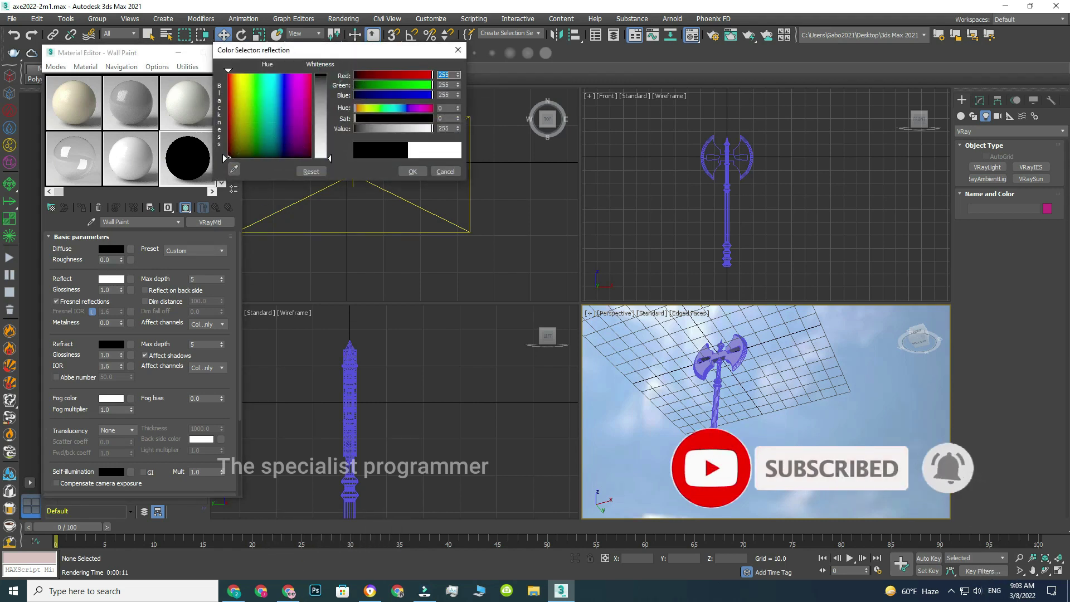
pyautogui.doubleClick(111, 290)
pyautogui.write('0.85')
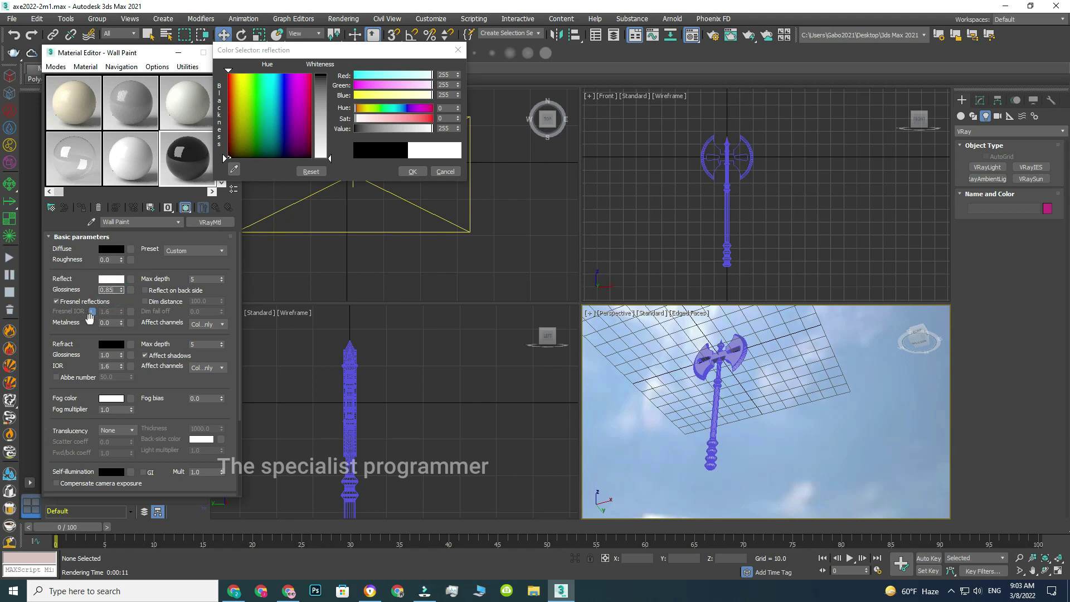
pyautogui.click(93, 312)
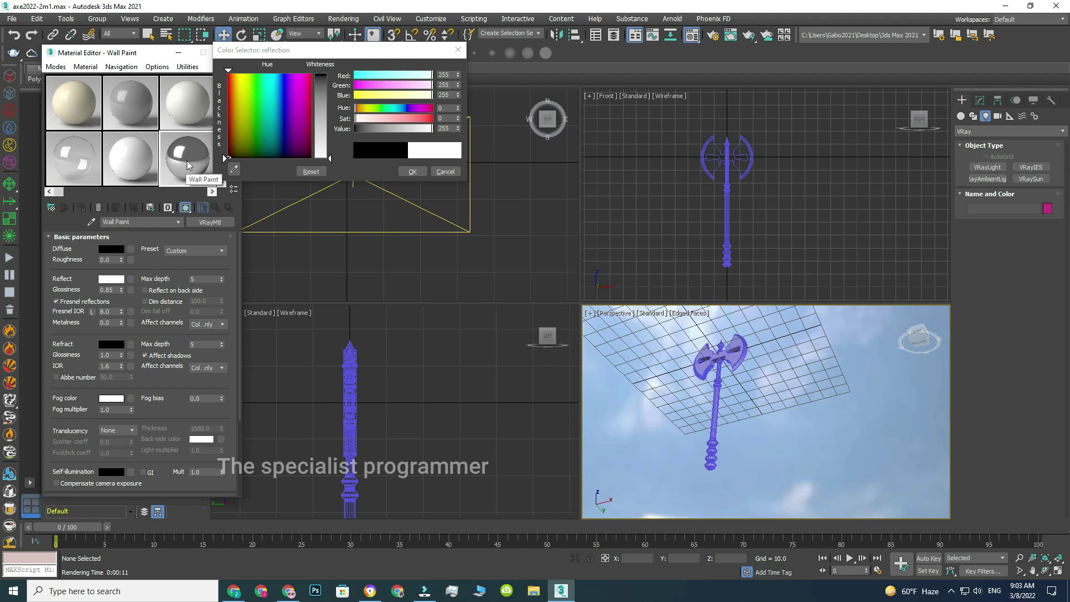
# - Apply the VRayMtl to the axe and render the current view
pyautogui.moveTo(721, 365); pyautogui.dragTo(721, 365)
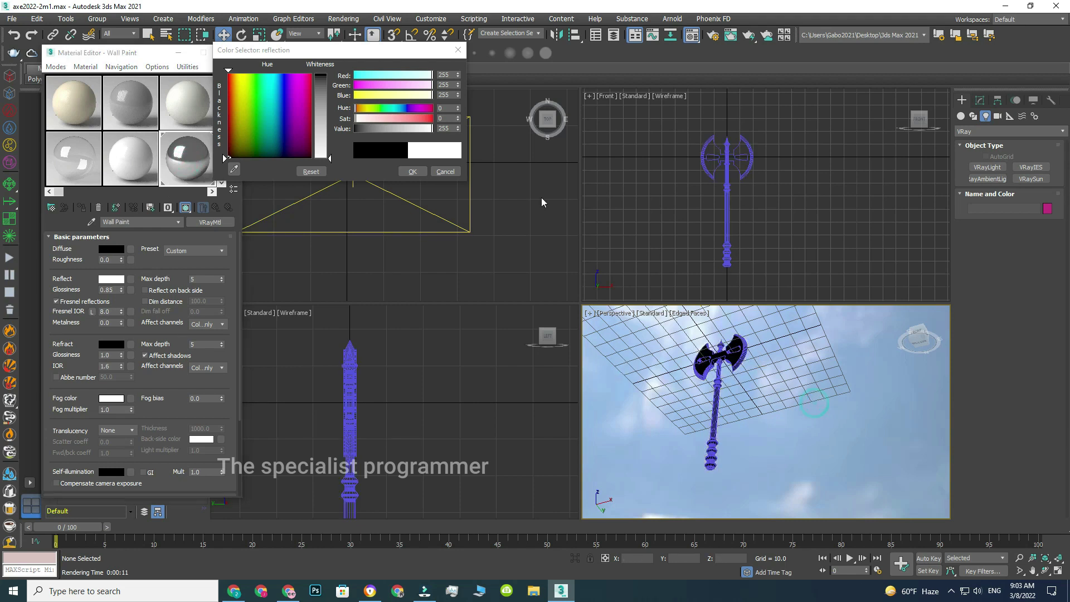
pyautogui.click(342, 19)
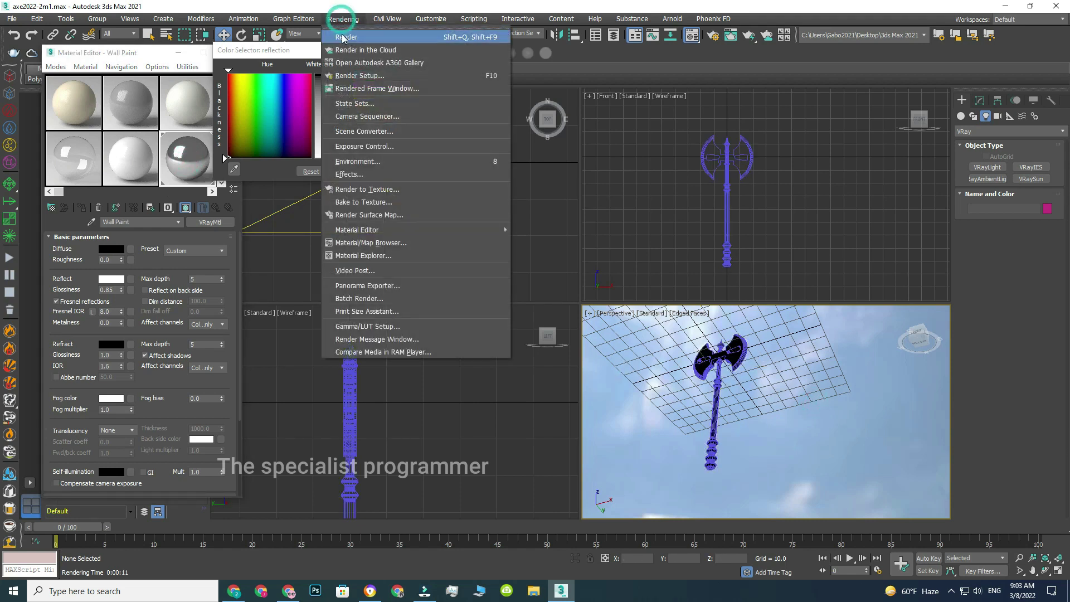
pyautogui.click(345, 32)
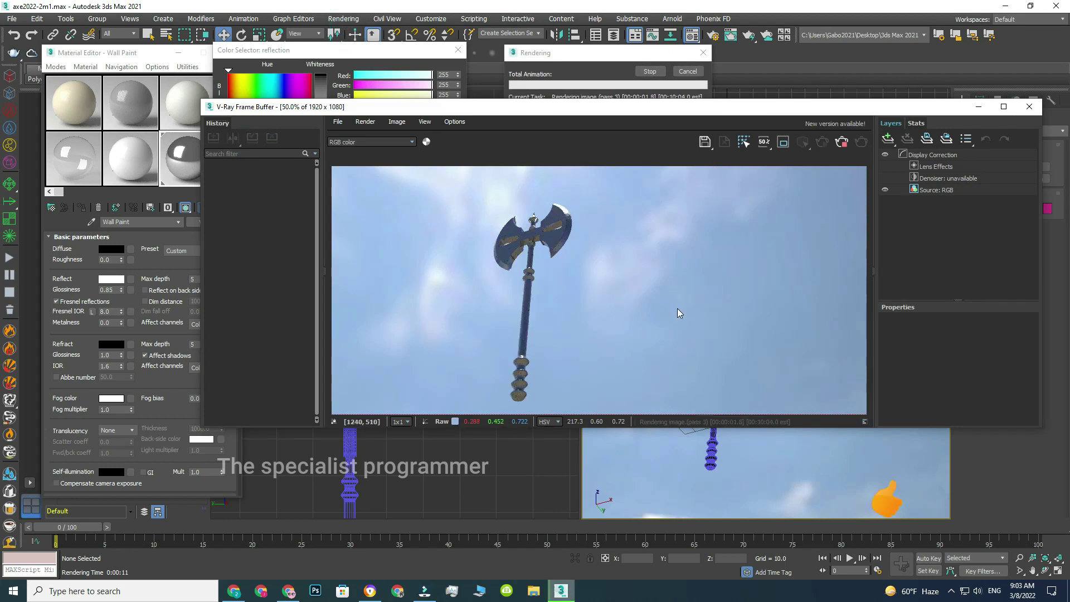